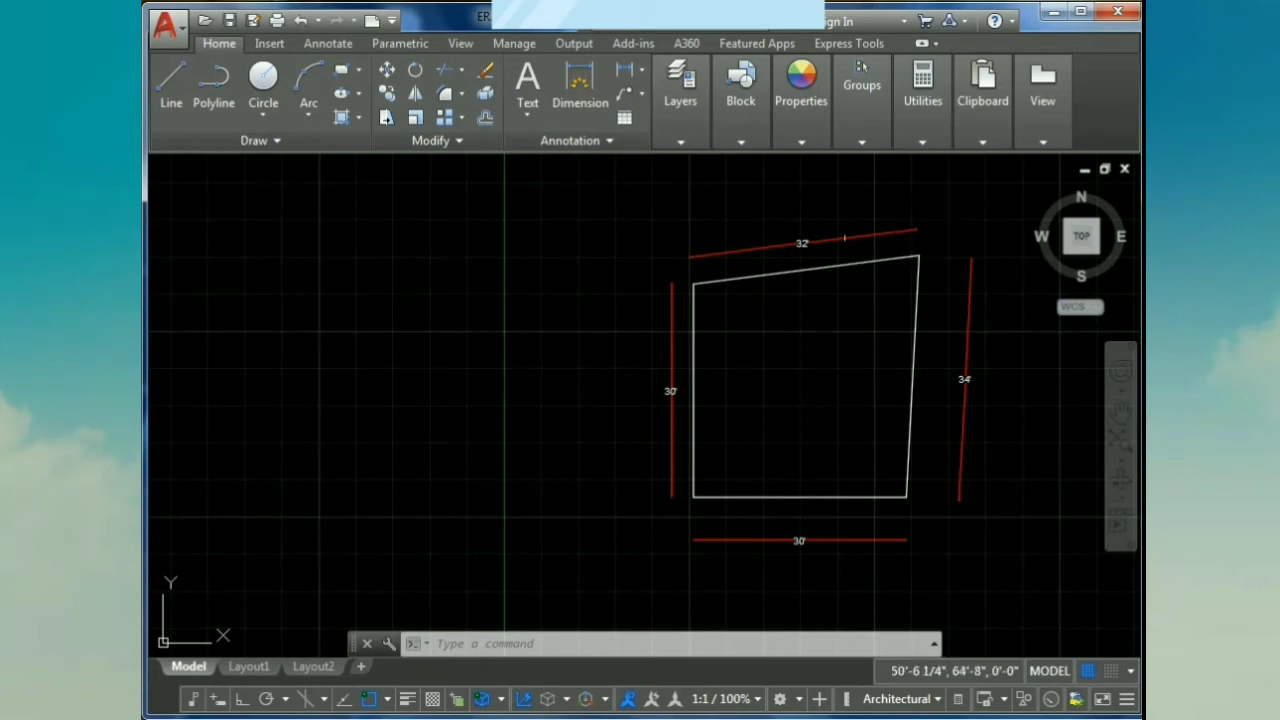
- Draw a 30' horizontal base line with Ortho on in the empty area beside the dimensioned reference plot
{"action": "scroll", "coordinate": [1008, 344], "scroll_direction": "up", "scroll_amount": 2}
{"action": "scroll", "coordinate": [945, 398], "scroll_direction": "down", "scroll_amount": 2}
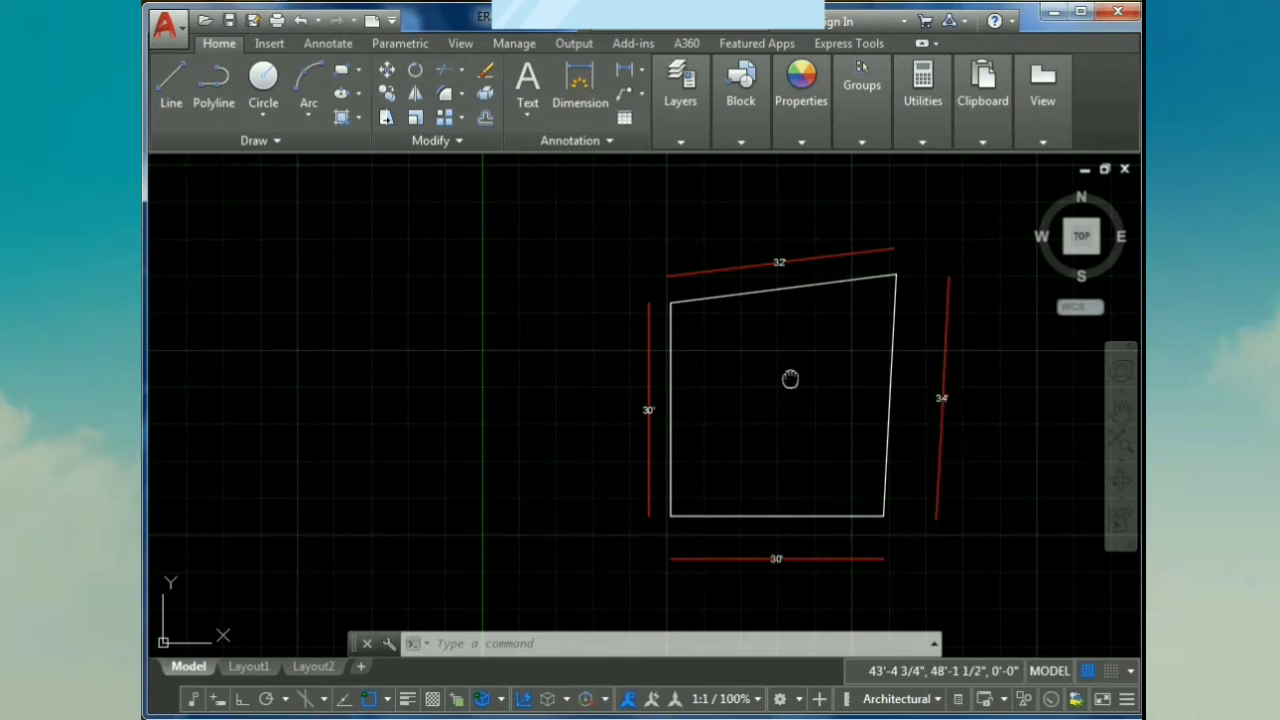
{"action": "middle_click_drag", "start_coordinate": [790, 378], "coordinate": [817, 367]}
{"action": "type", "text": "l"}
{"action": "key", "text": "Return"}
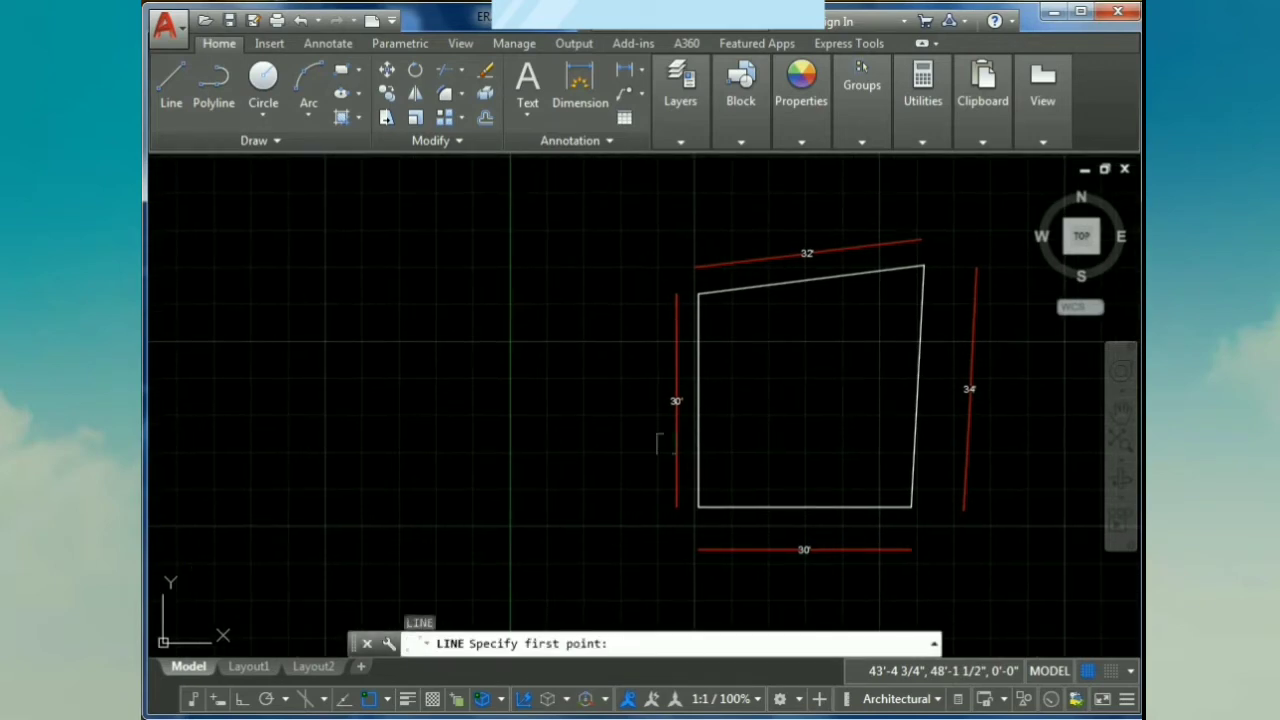
{"action": "left_click", "coordinate": [247, 542]}
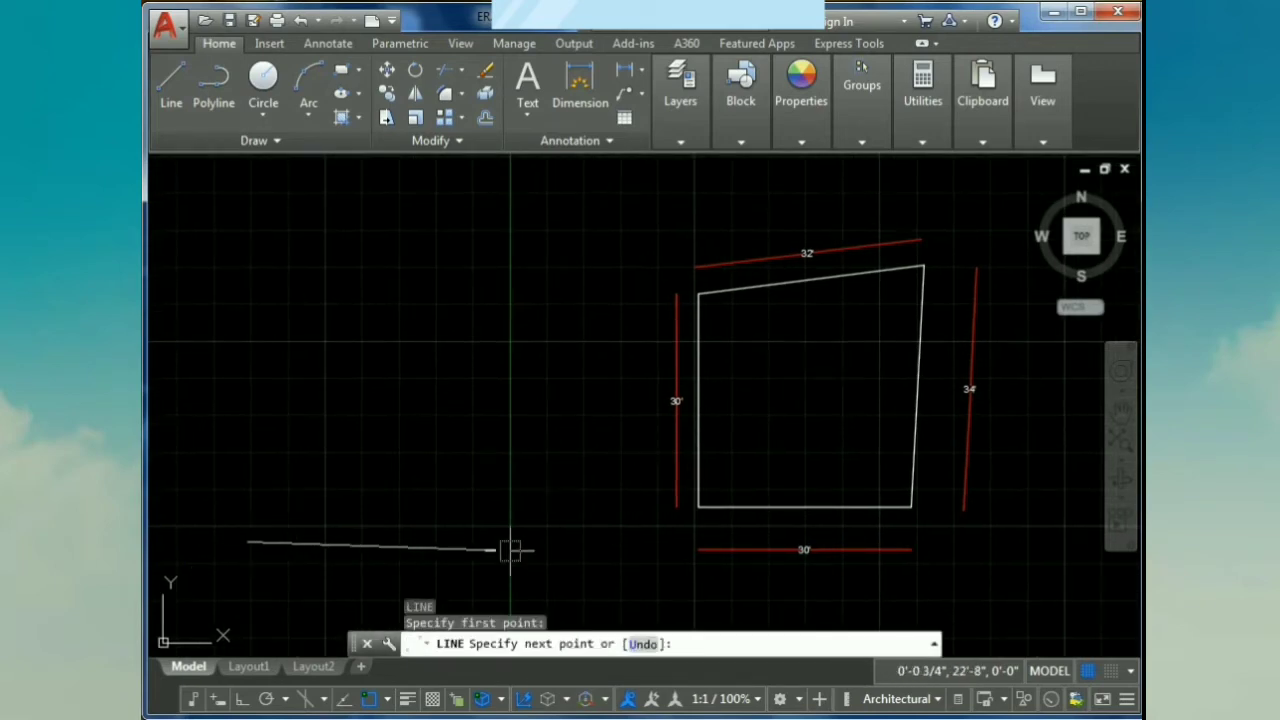
{"action": "key", "text": "F8"}
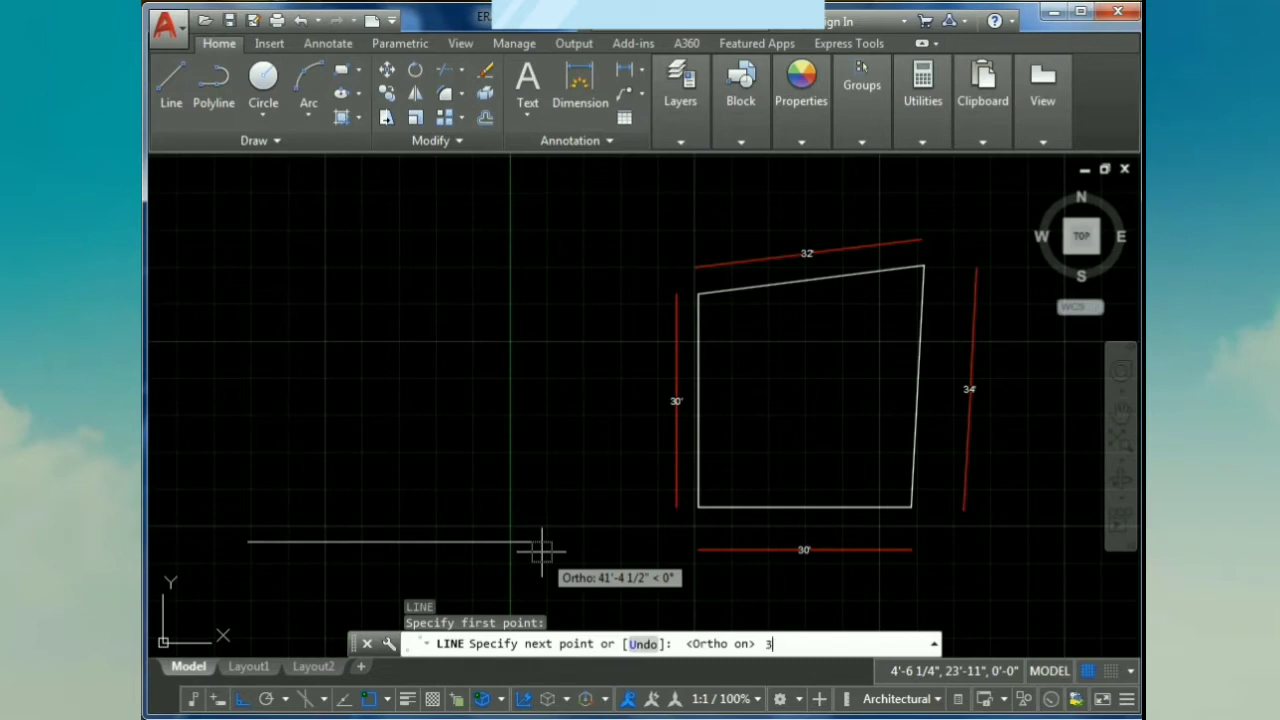
{"action": "key", "text": "Return"}
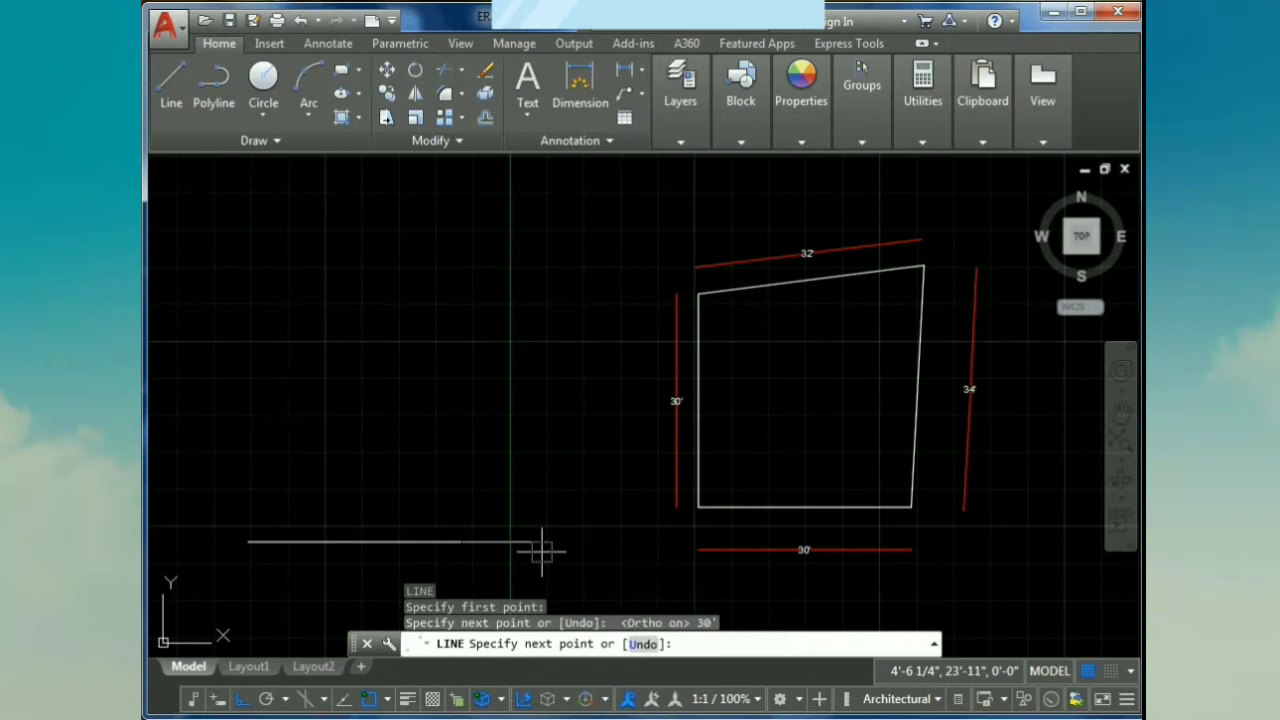
{"action": "key", "text": "Escape"}
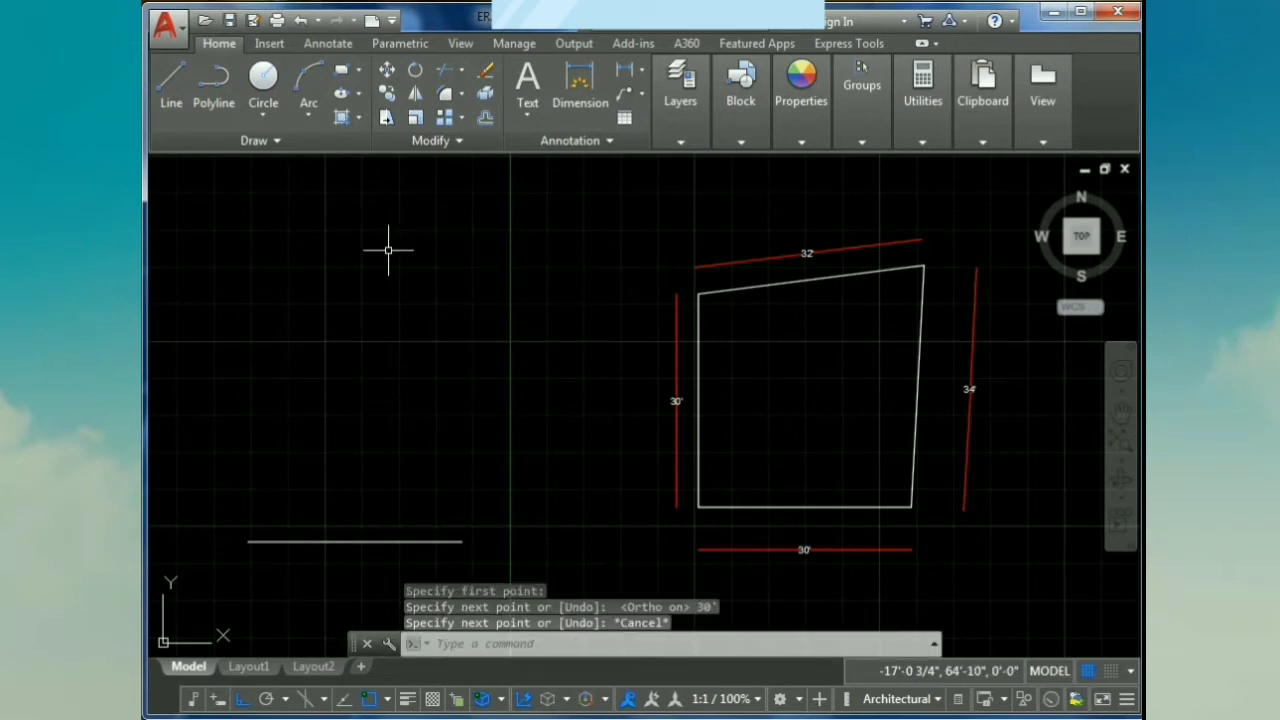
- Draw a 30' vertical line upward from the left end of the new base line
{"action": "type", "text": "line"}
{"action": "key", "text": "Return"}
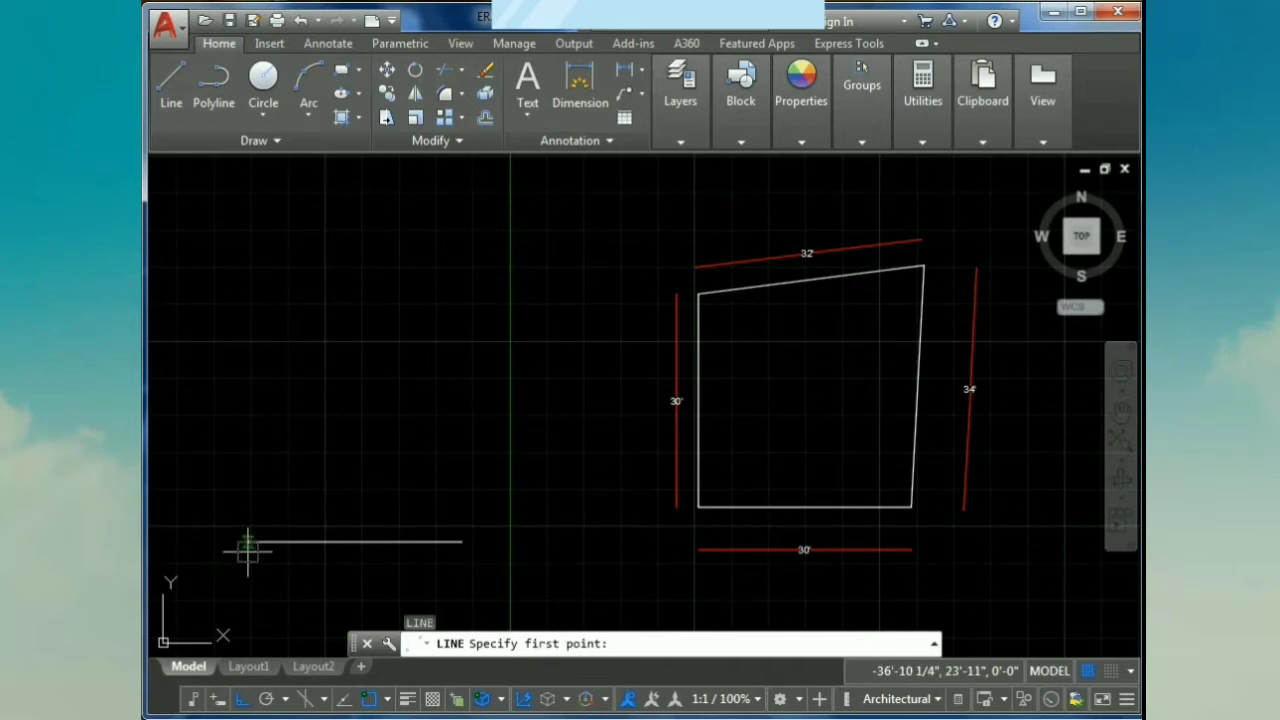
{"action": "left_click", "coordinate": [247, 542]}
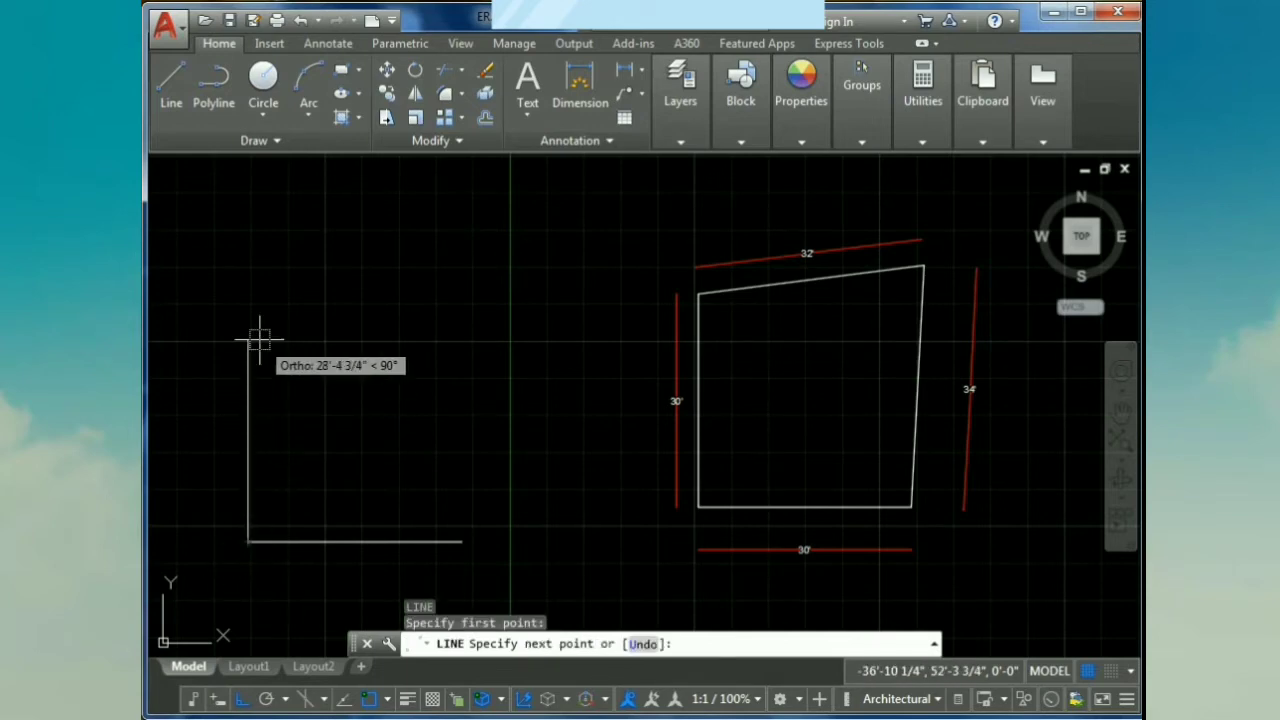
{"action": "type", "text": "30'"}
{"action": "key", "text": "Return"}
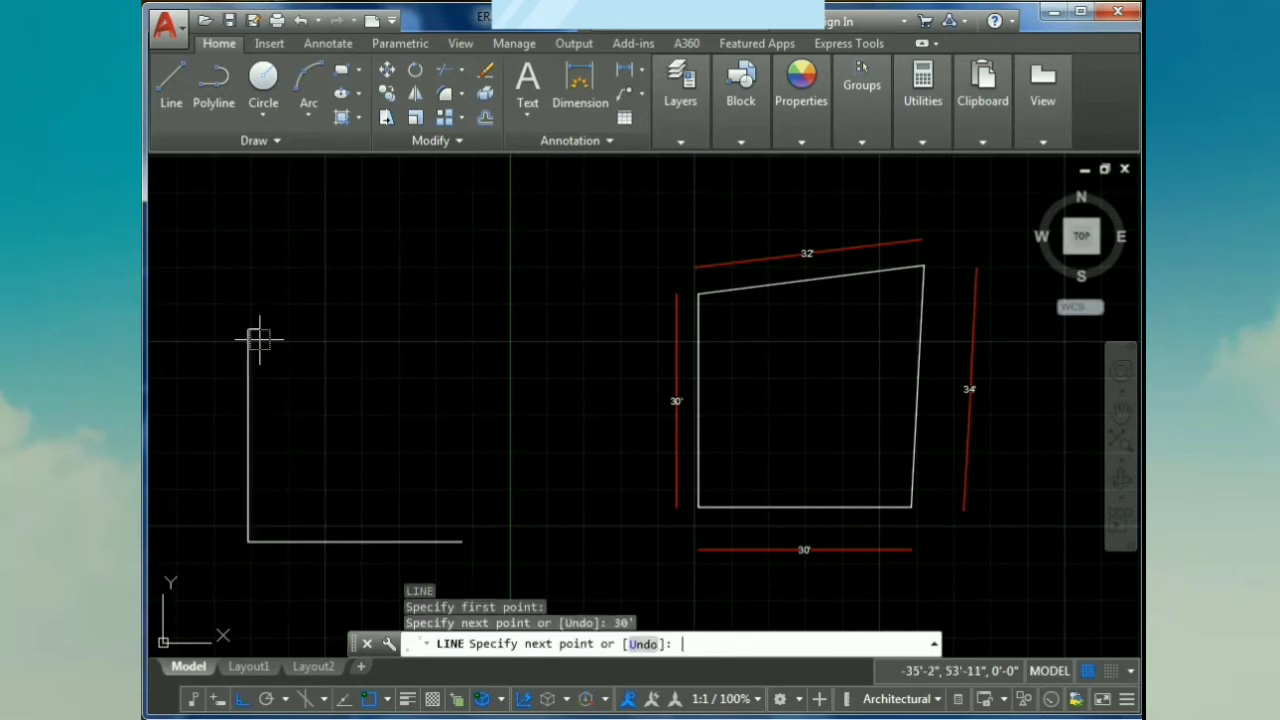
{"action": "key", "text": "Escape"}
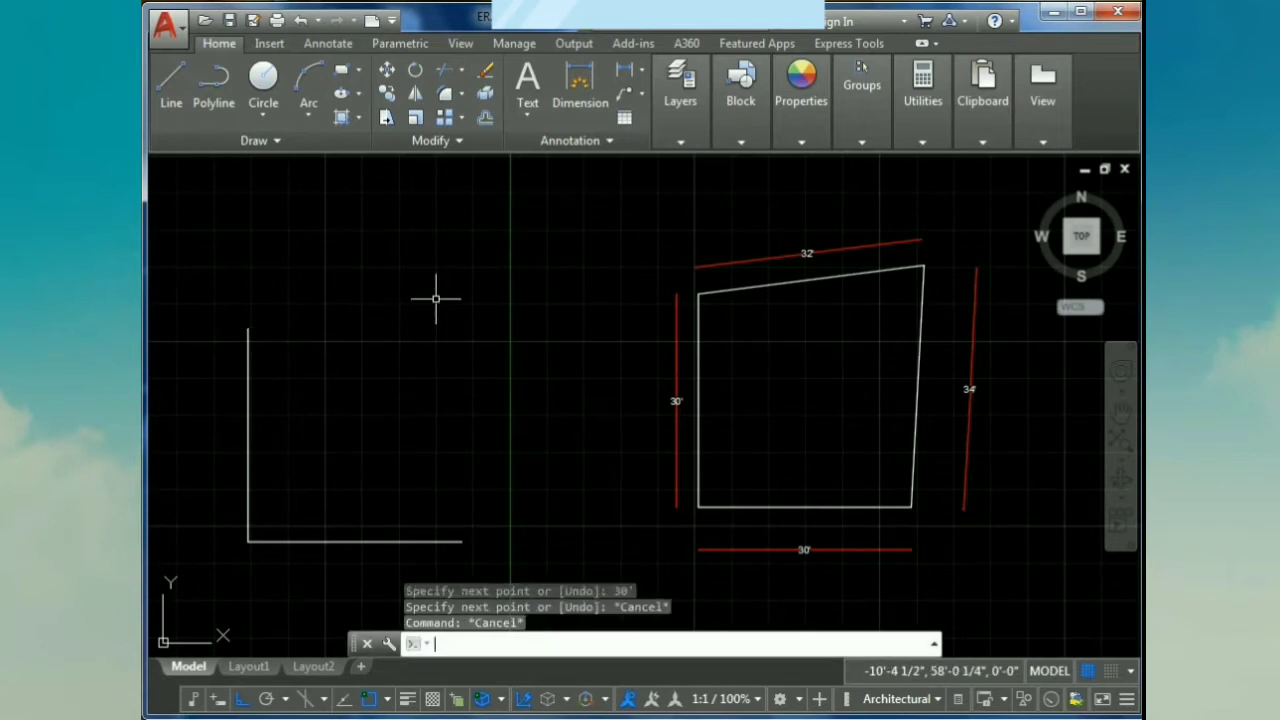
- Try closing the plot with a 34' vertical line from the base's right end, joined to the top of the left line
{"action": "type", "text": "L"}
{"action": "key", "text": "Return"}
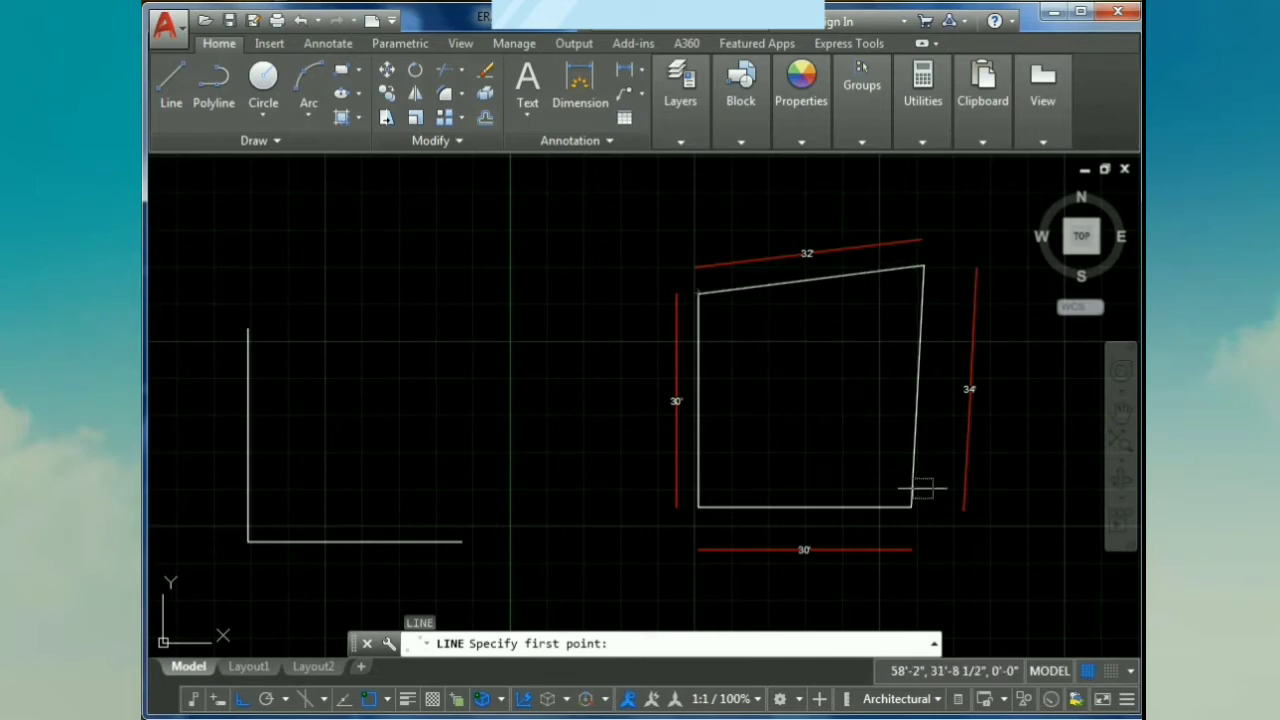
{"action": "left_click", "coordinate": [461, 542]}
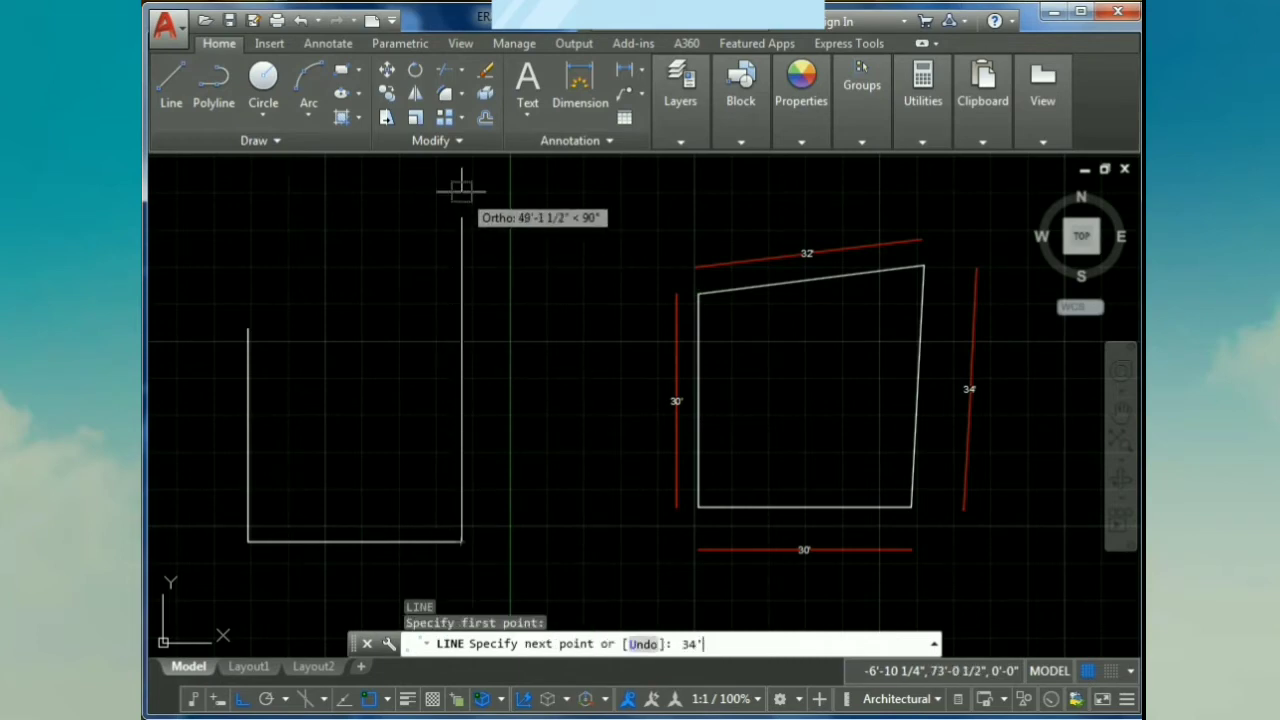
{"action": "key", "text": "Return"}
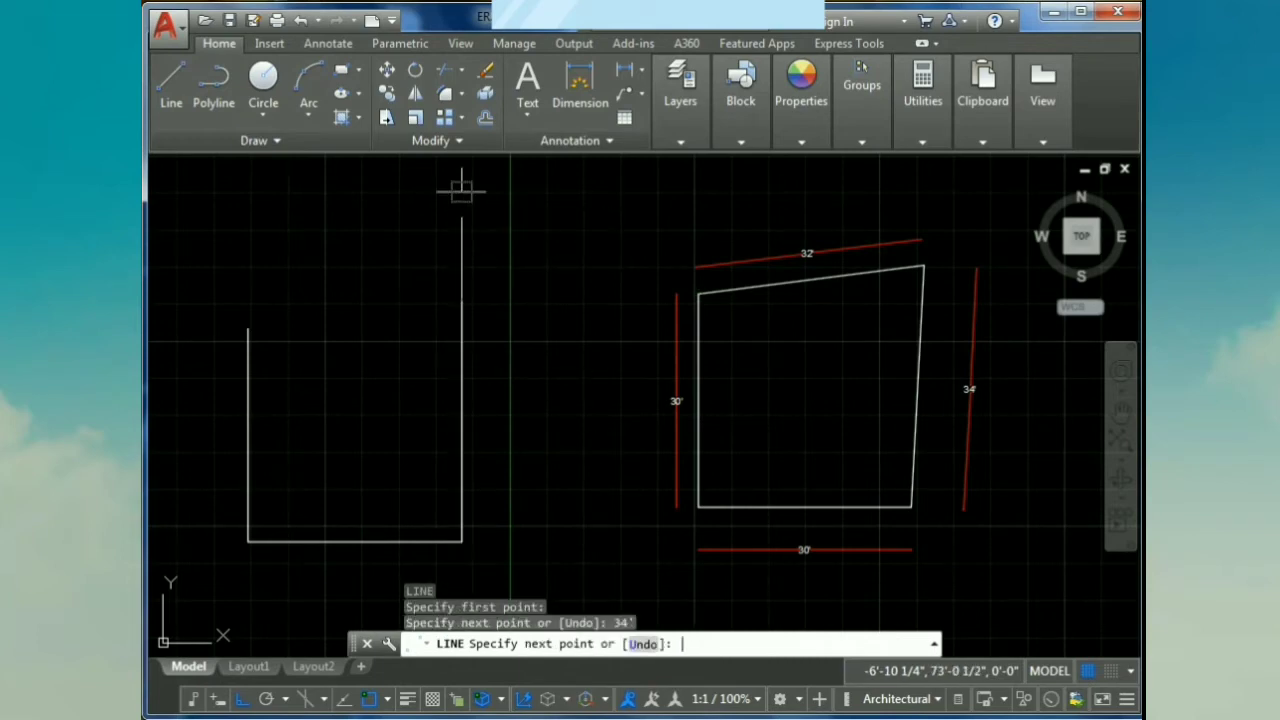
{"action": "left_click", "coordinate": [248, 328]}
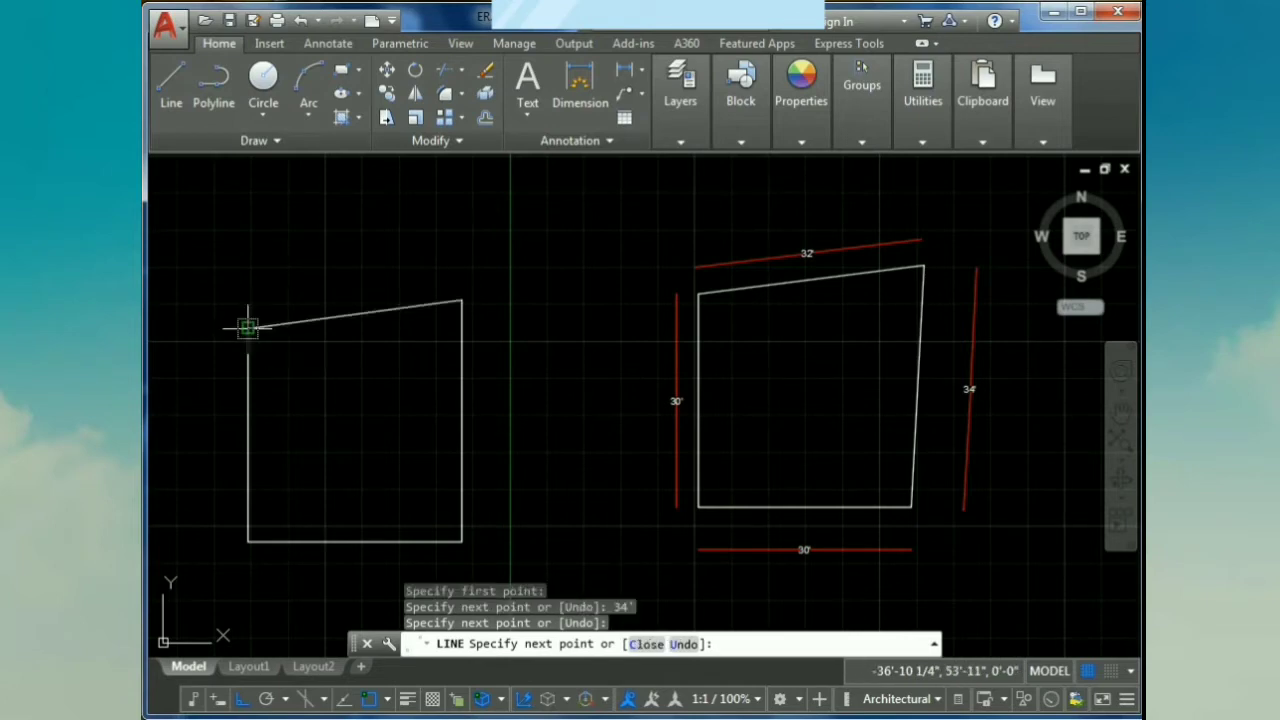
{"action": "key", "text": "Escape"}
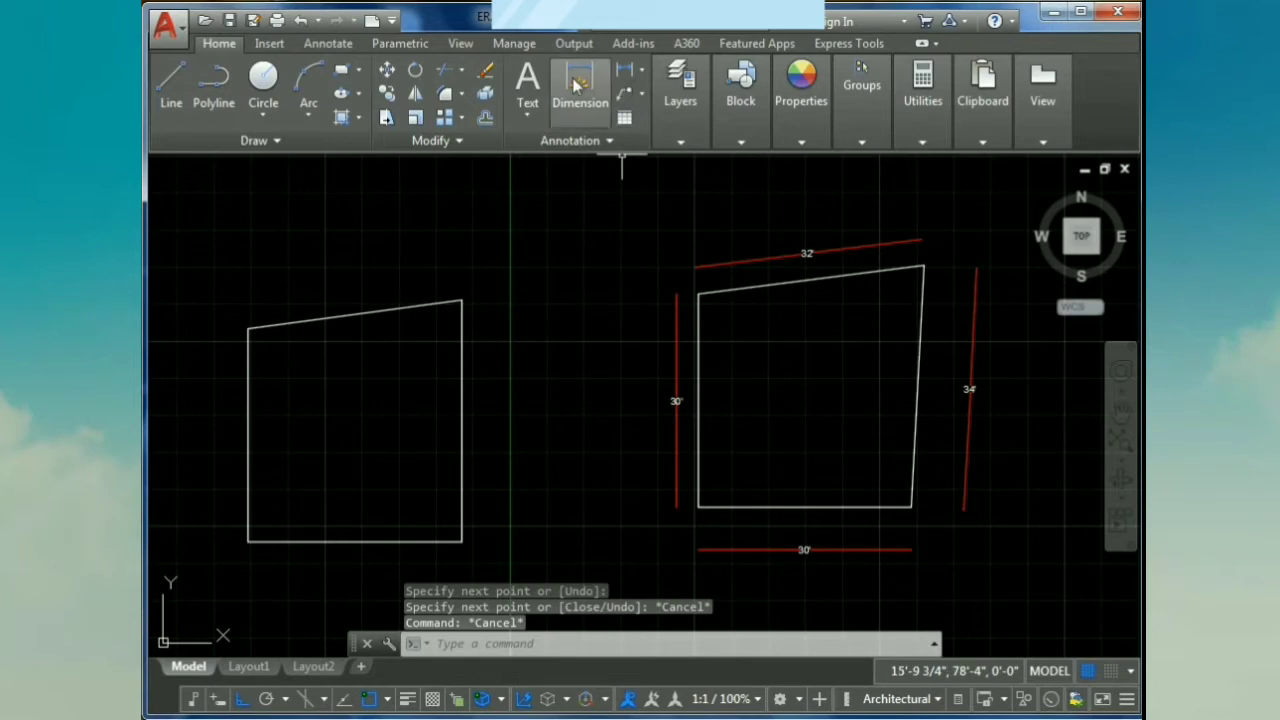
- Dimension the sloped top edge with Ortho off, placing the dimension above the edge
{"action": "left_click", "coordinate": [578, 88]}
{"action": "left_click", "coordinate": [248, 328]}
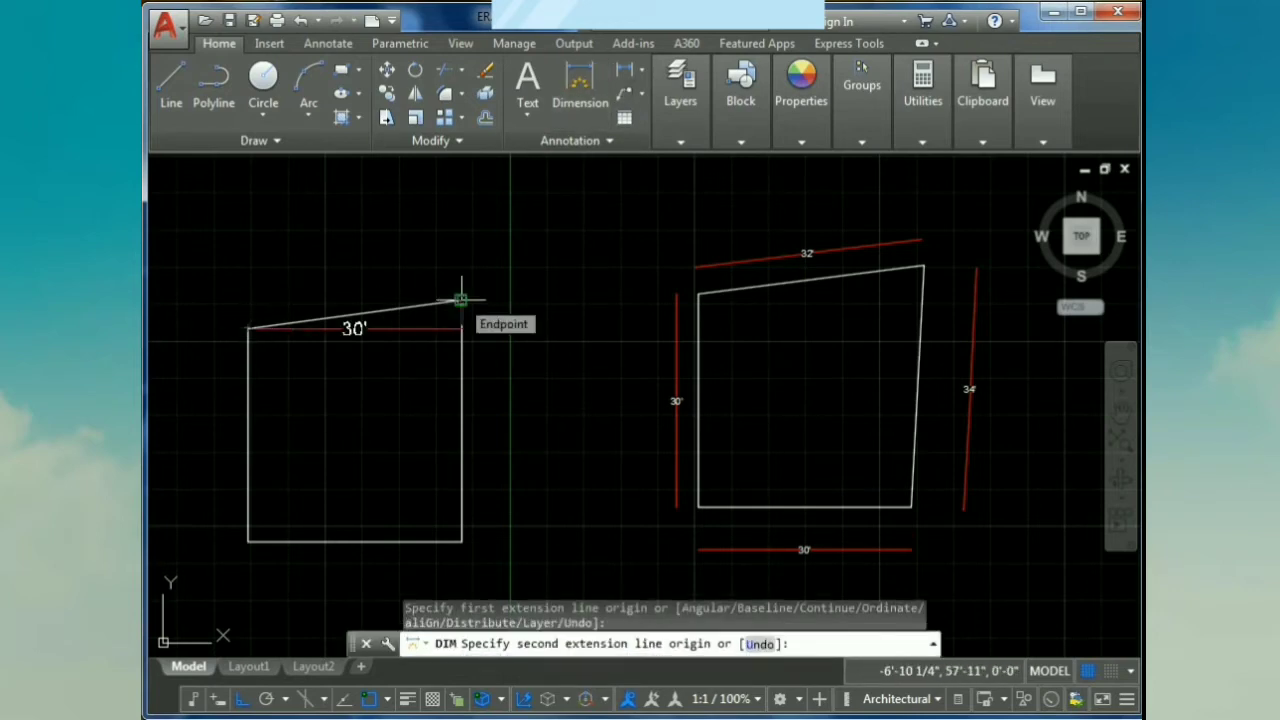
{"action": "key", "text": "F8"}
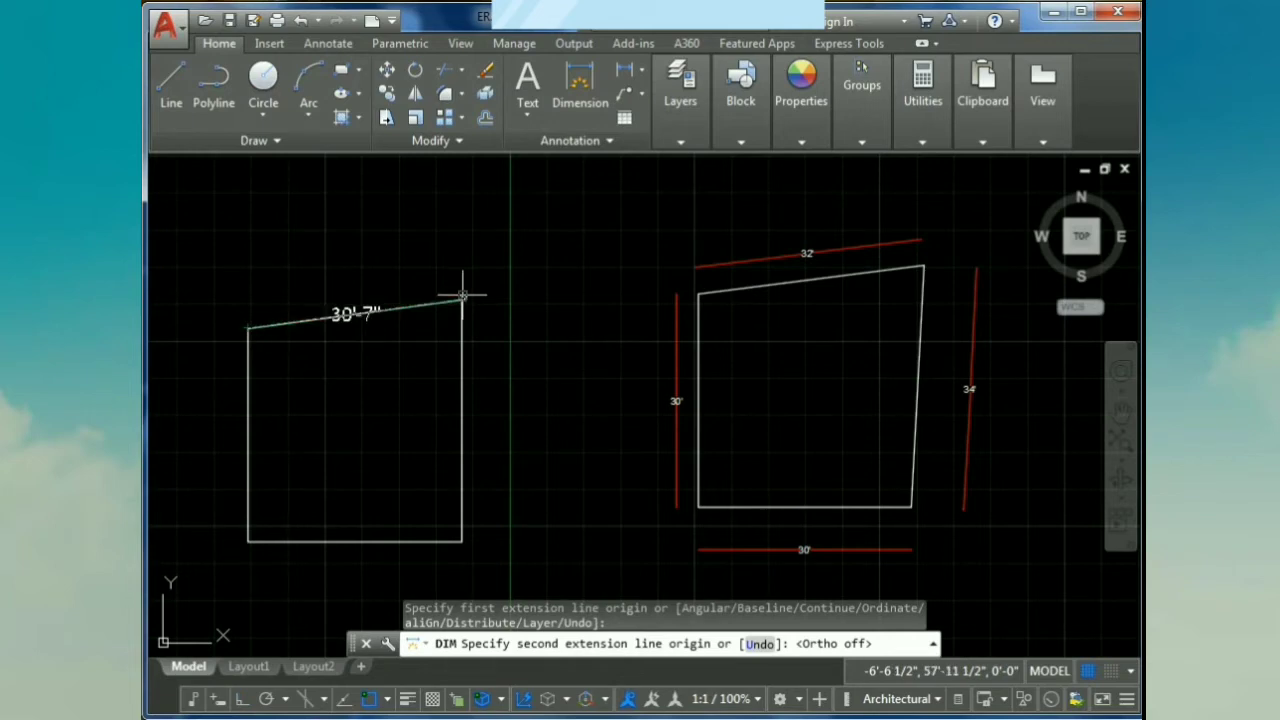
{"action": "left_click", "coordinate": [462, 295]}
{"action": "left_click", "coordinate": [452, 257]}
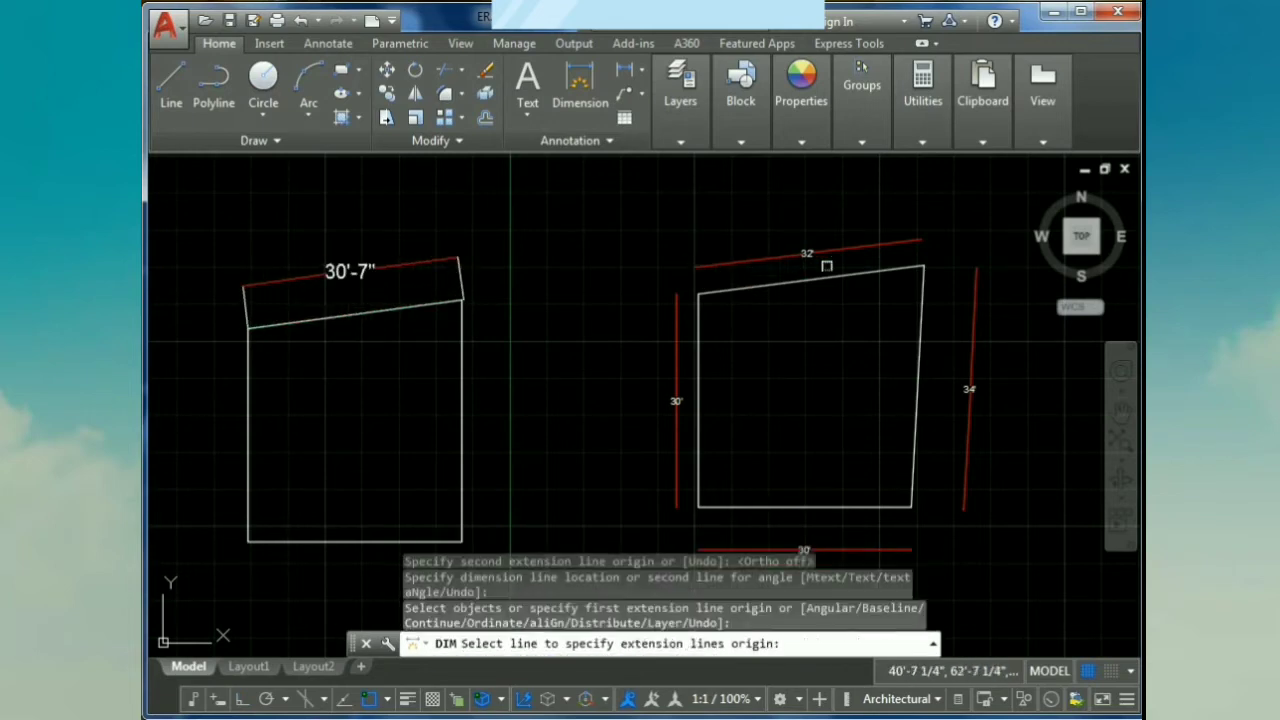
- Dimension the right vertical edge of the copied plot, placing the dimension outside the shape
{"action": "left_click", "coordinate": [580, 85]}
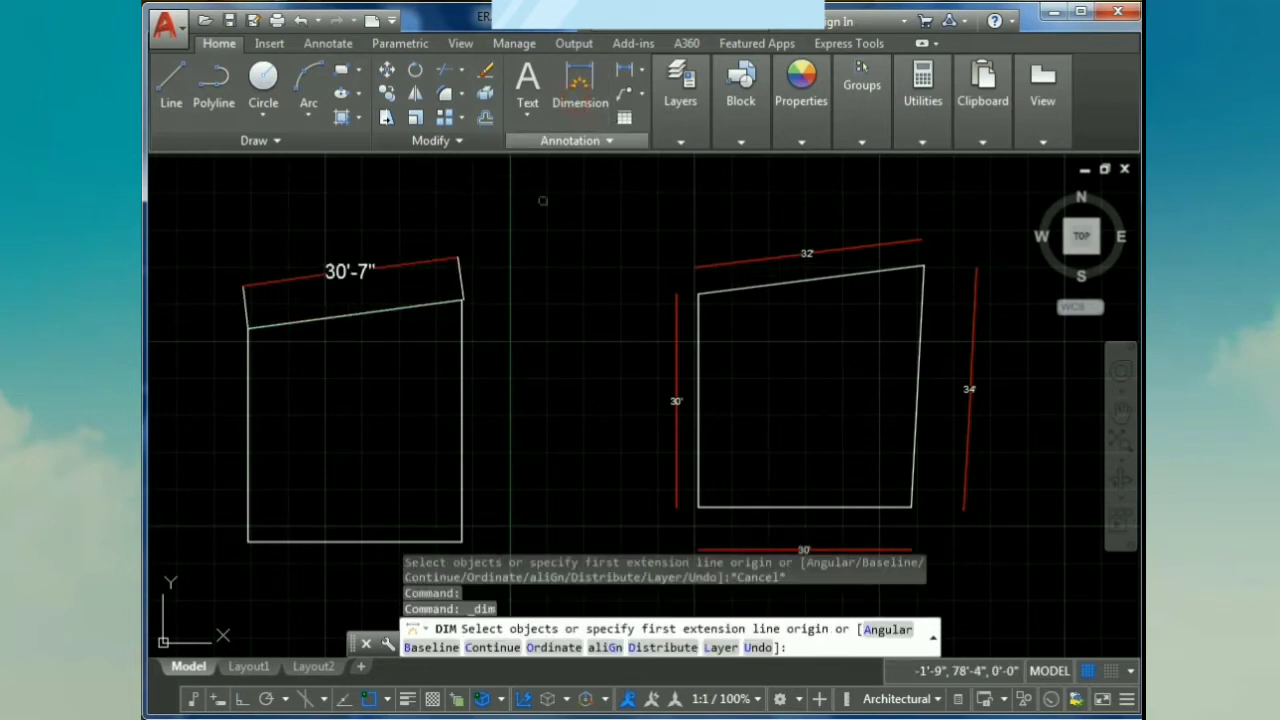
{"action": "left_click", "coordinate": [461, 299]}
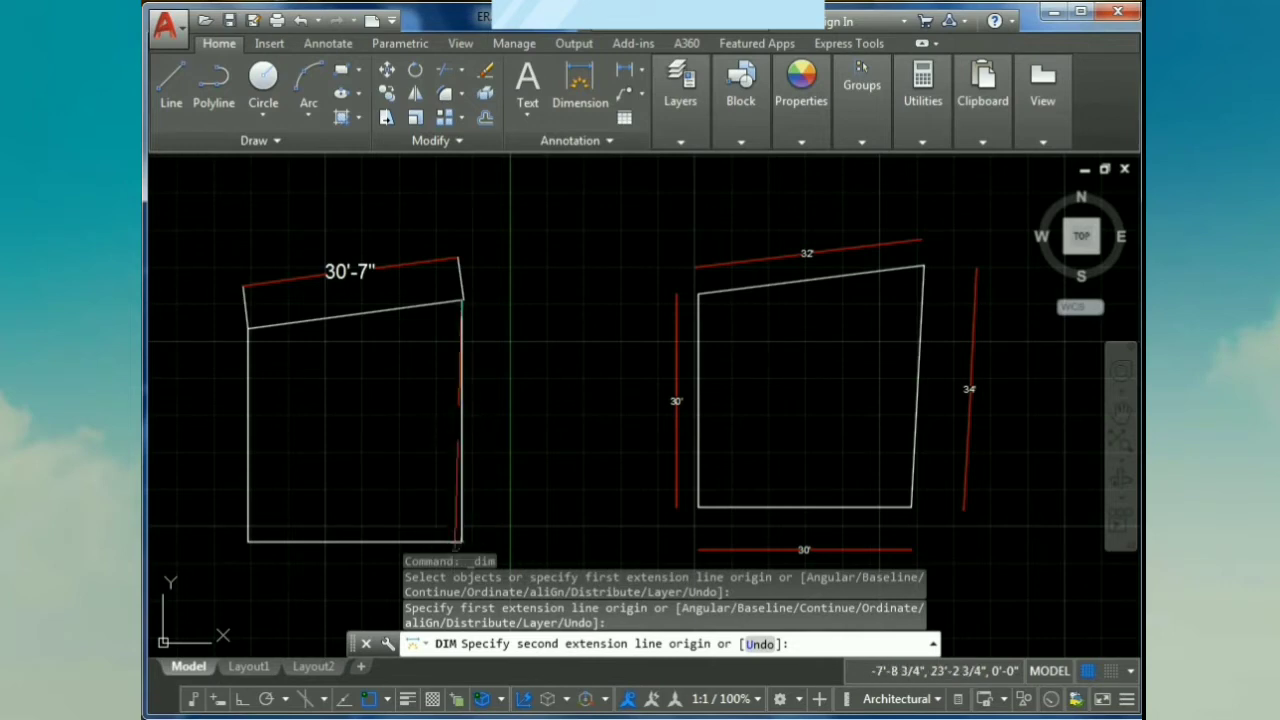
{"action": "left_click", "coordinate": [460, 541]}
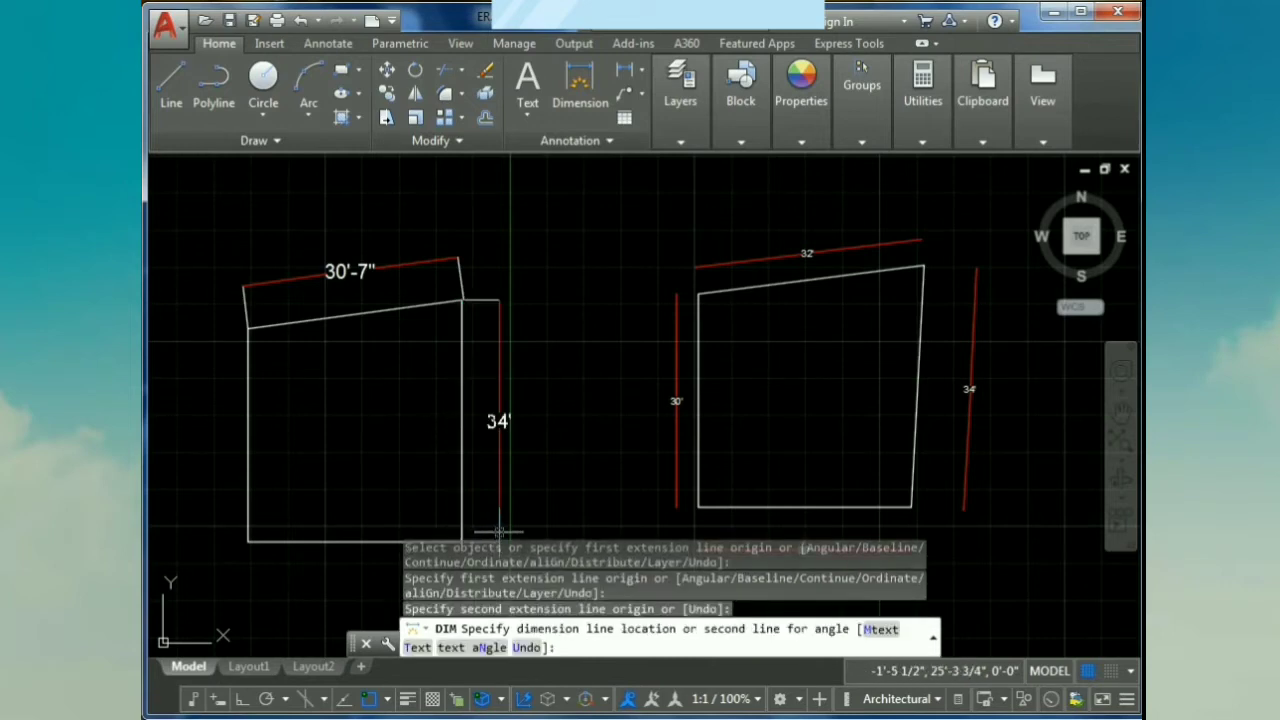
{"action": "left_click", "coordinate": [527, 345]}
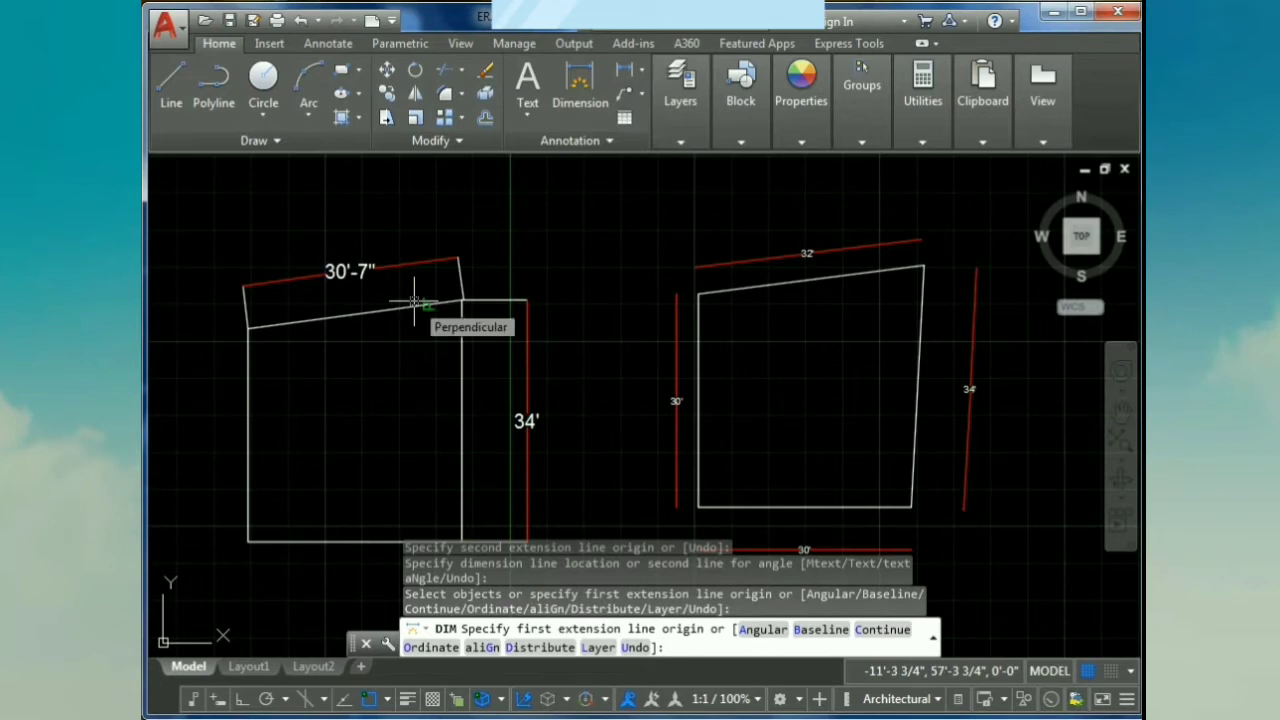
{"action": "key", "text": "Escape"}
- Delete the right vertical line and the sloped top line together with their dimensions
{"action": "left_click", "coordinate": [540, 441]}
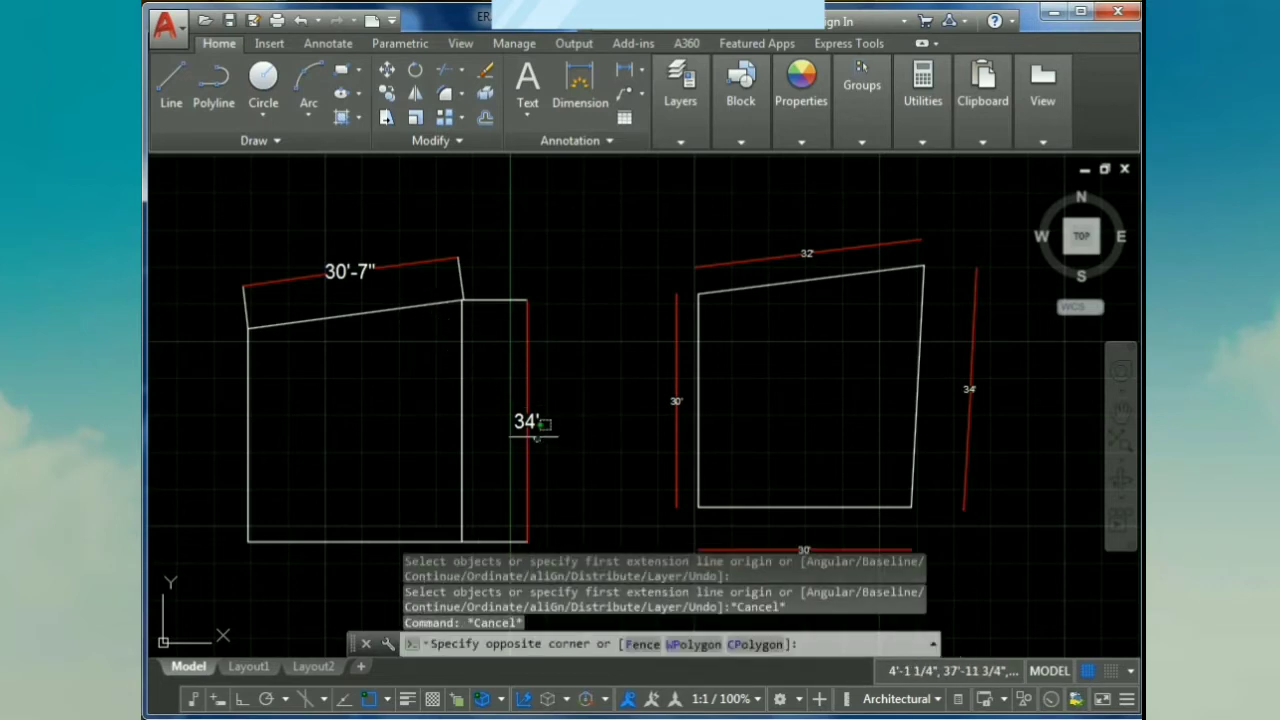
{"action": "left_click", "coordinate": [457, 387]}
{"action": "key", "text": "Delete"}
{"action": "left_click", "coordinate": [429, 346]}
{"action": "left_click", "coordinate": [346, 209]}
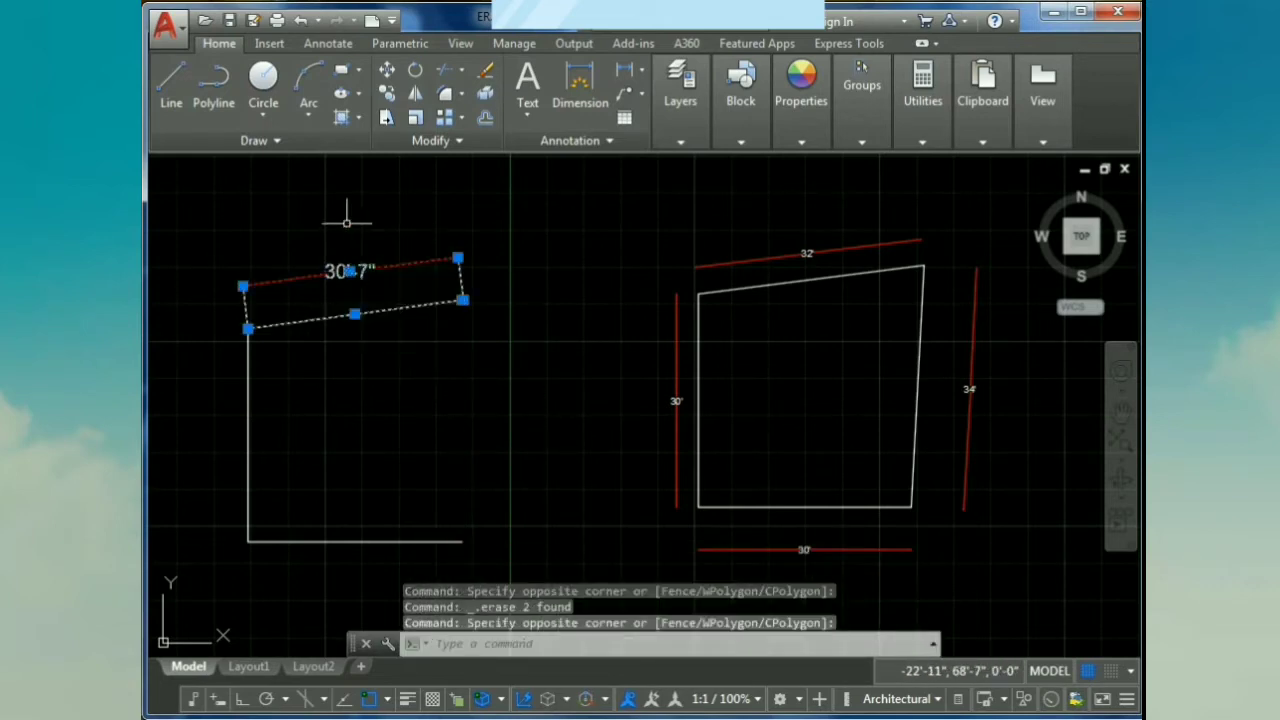
{"action": "key", "text": "Delete"}
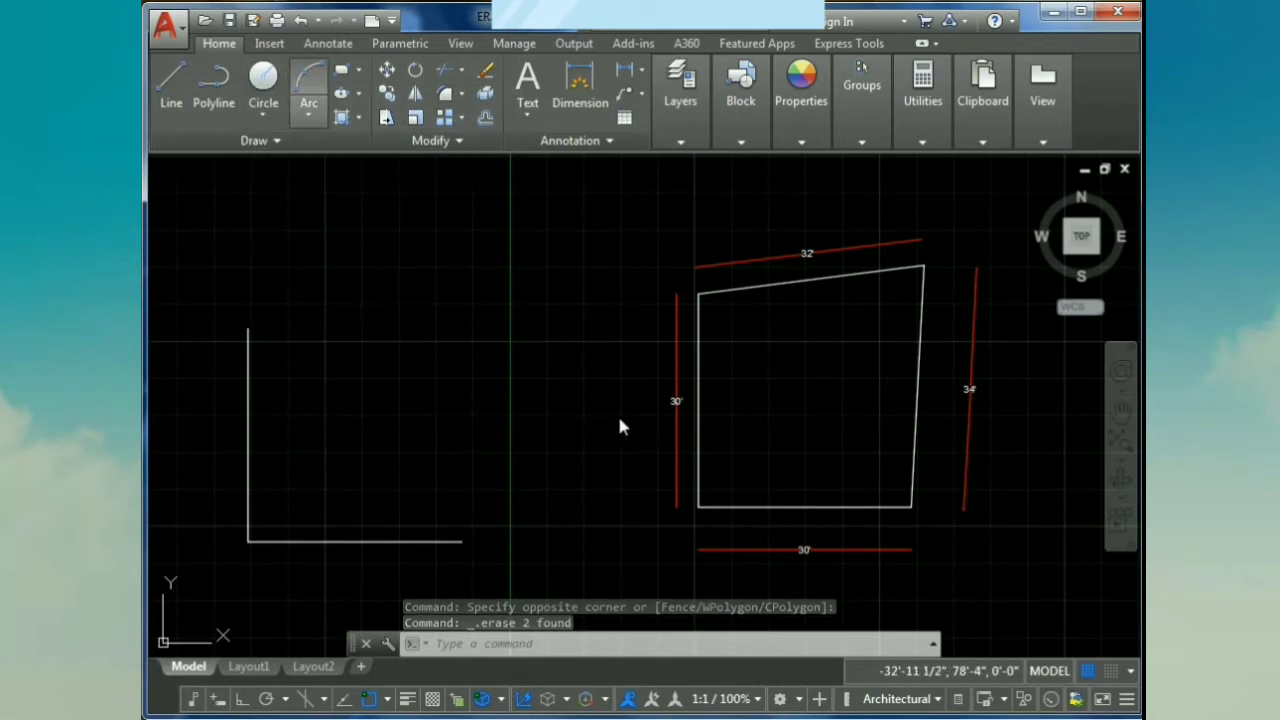
- Draw a circle with a 32' radius centred on the upper end of the vertical line
{"action": "type", "text": "C"}
{"action": "key", "text": "Return"}
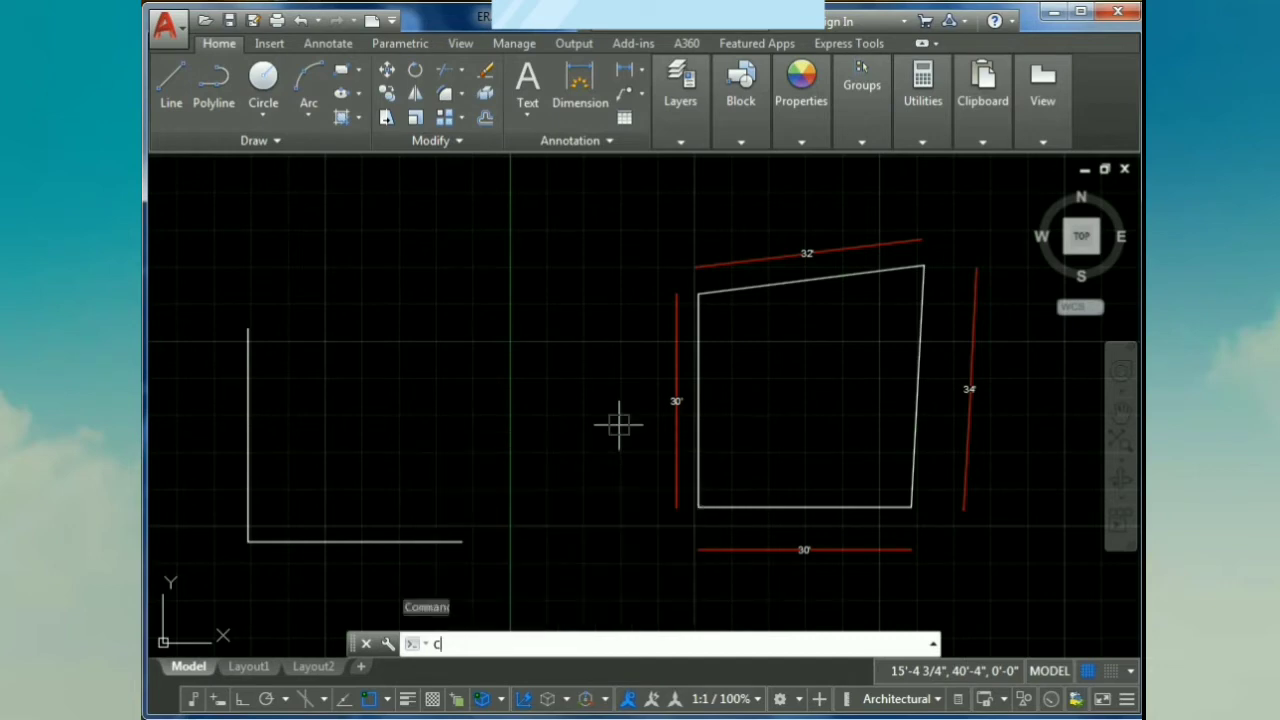
{"action": "left_click", "coordinate": [248, 327]}
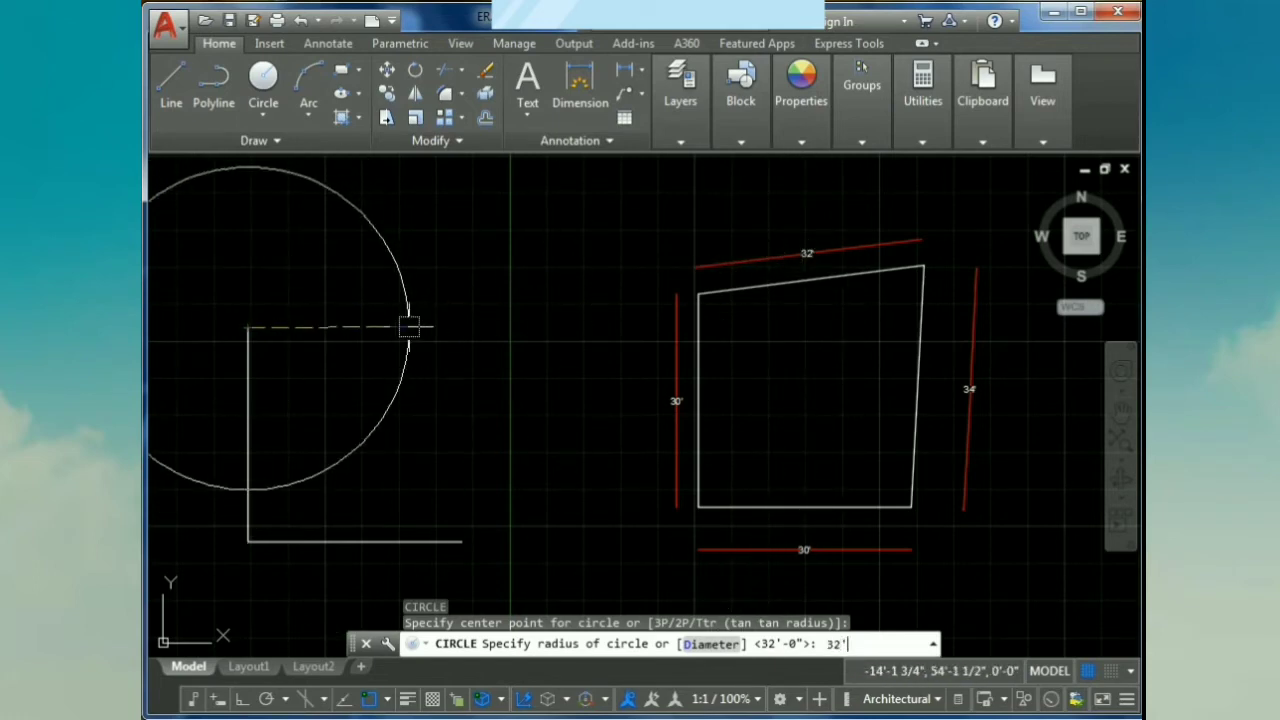
{"action": "key", "text": "Return"}
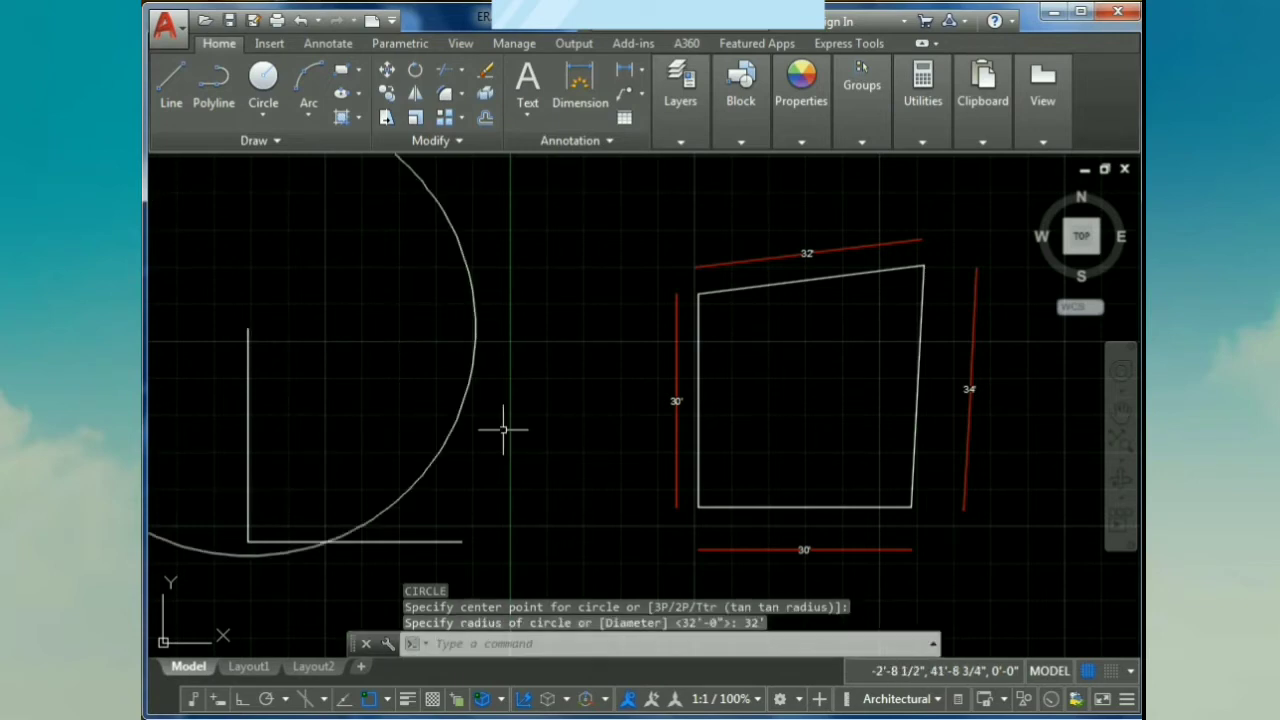
- Draw a circle with a 34' radius centred on the right end of the base line
{"action": "type", "text": "c"}
{"action": "key", "text": "Return"}
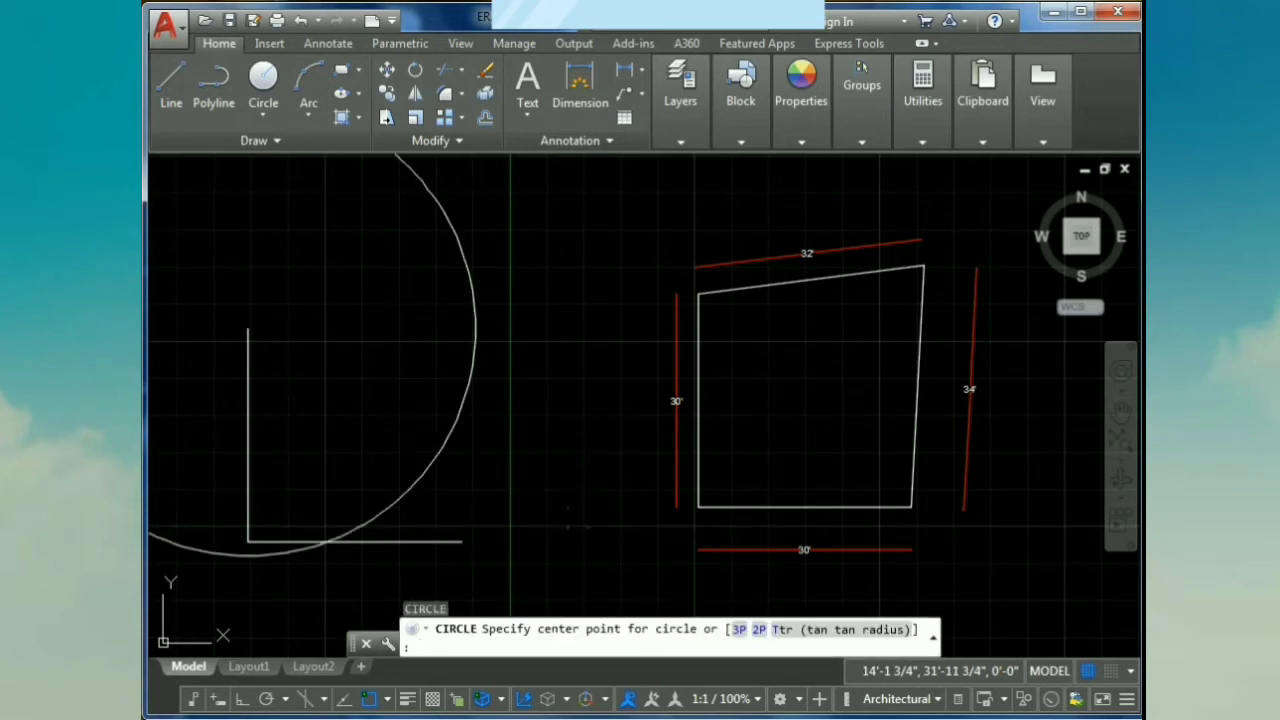
{"action": "left_click", "coordinate": [461, 541]}
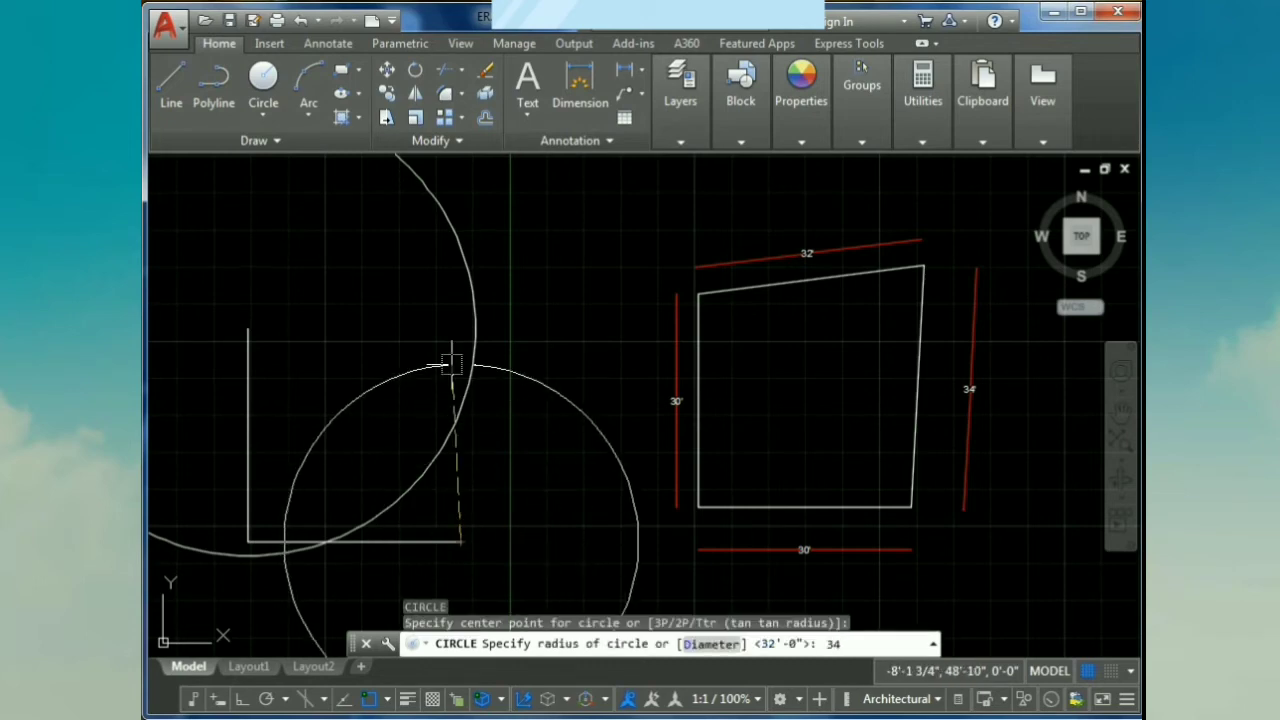
{"action": "key", "text": "Return"}
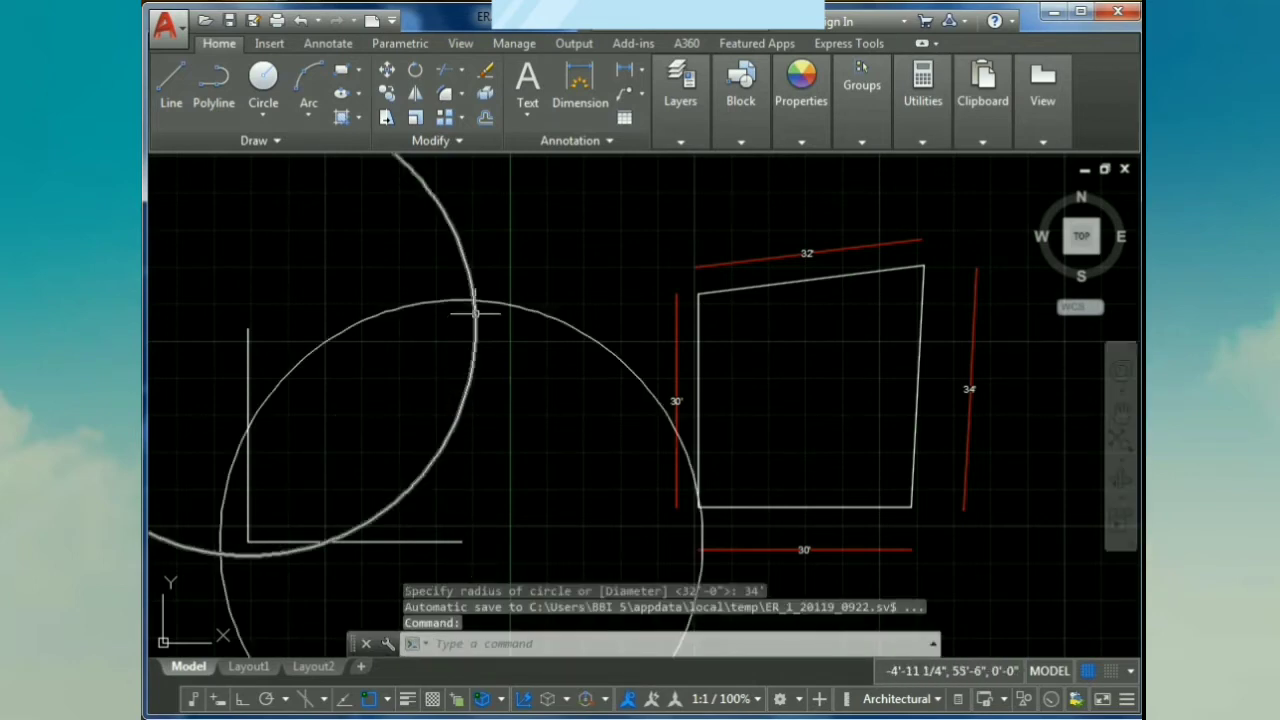
- Draw a line from the upper end of the vertical line to the upper intersection of the two circles
{"action": "scroll", "coordinate": [473, 305], "scroll_direction": "up", "scroll_amount": 5}
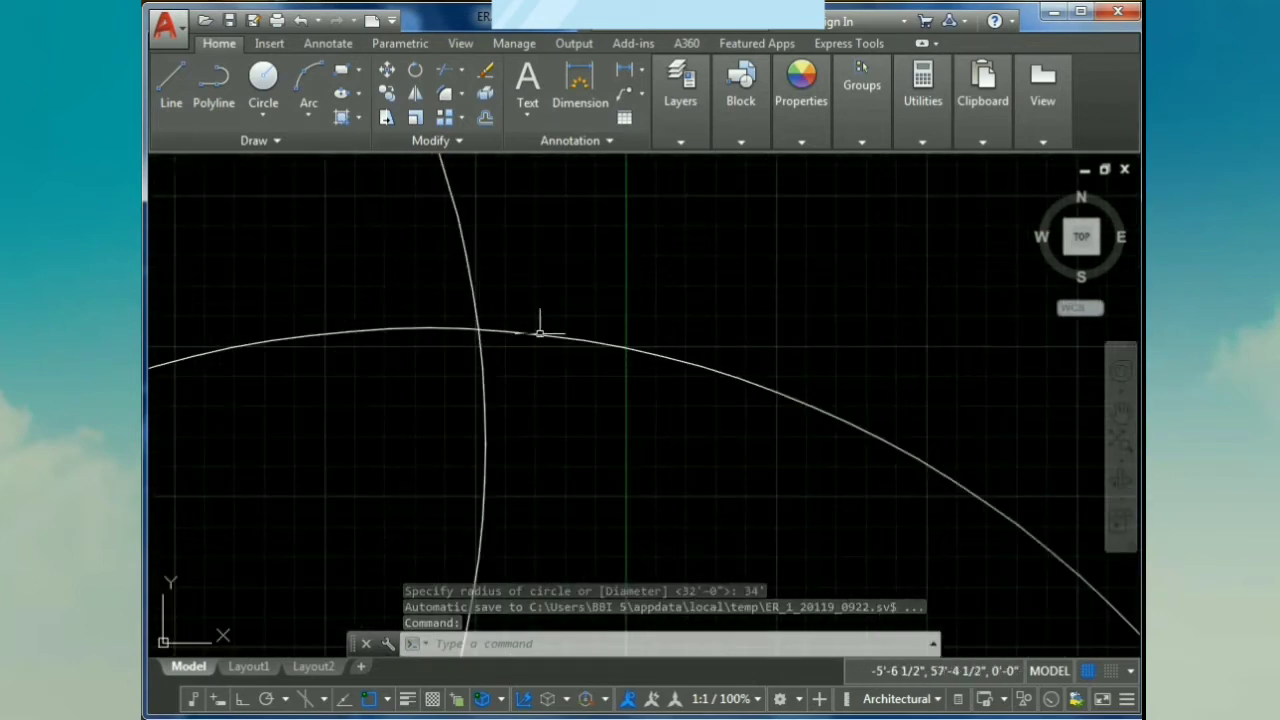
{"action": "scroll", "coordinate": [540, 340], "scroll_direction": "down", "scroll_amount": 5}
{"action": "middle_click_drag", "start_coordinate": [591, 449], "coordinate": [604, 419]}
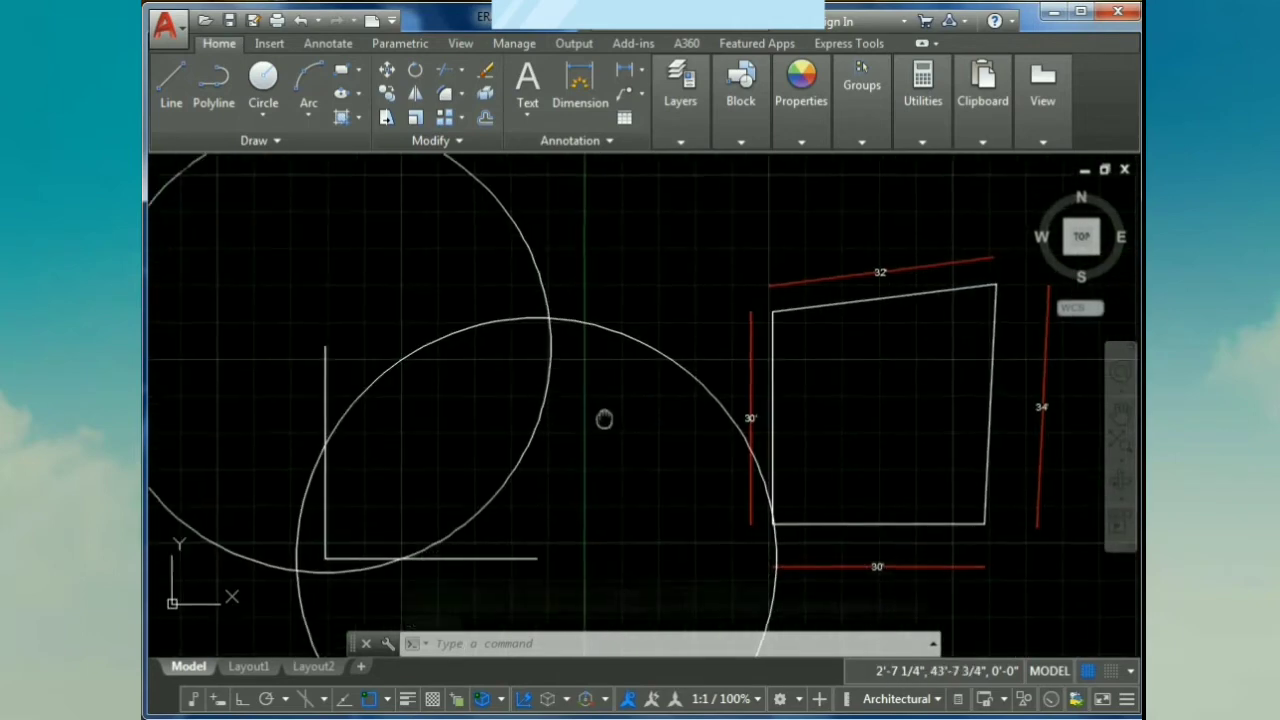
{"action": "scroll", "coordinate": [604, 415], "scroll_direction": "down", "scroll_amount": 3}
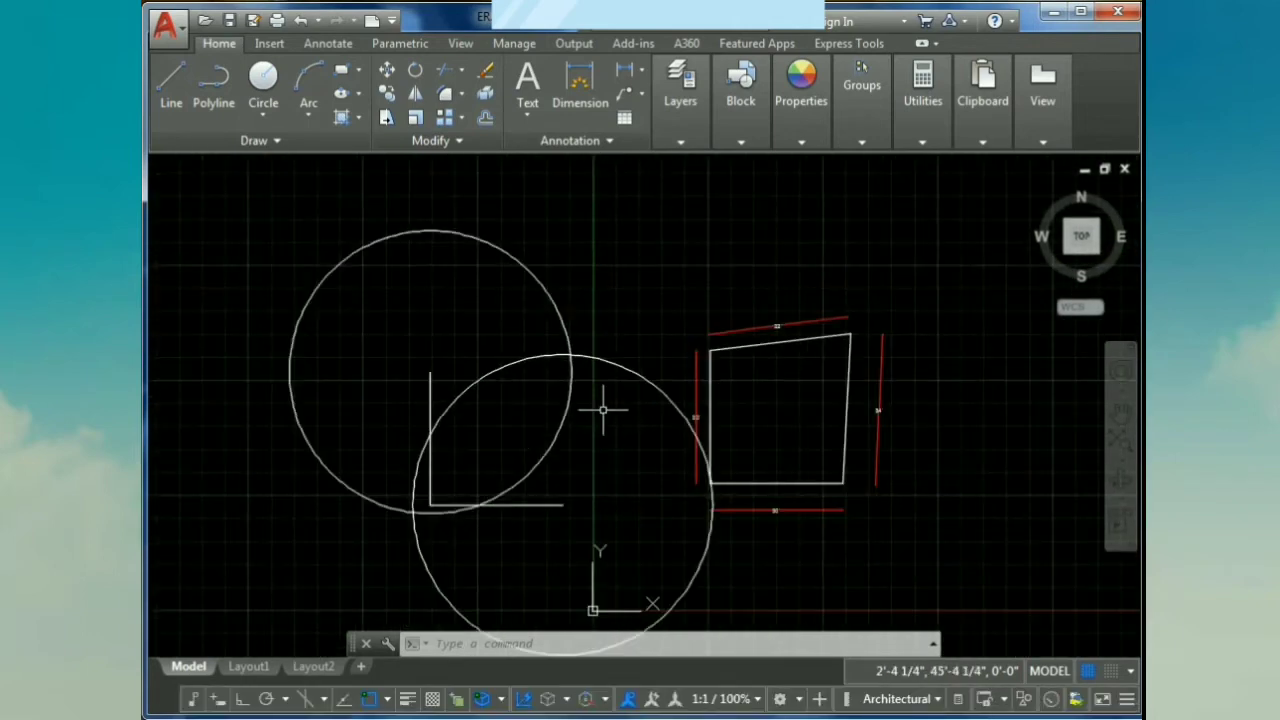
{"action": "type", "text": "l"}
{"action": "key", "text": "Return"}
{"action": "scroll", "coordinate": [557, 357], "scroll_direction": "up", "scroll_amount": 3}
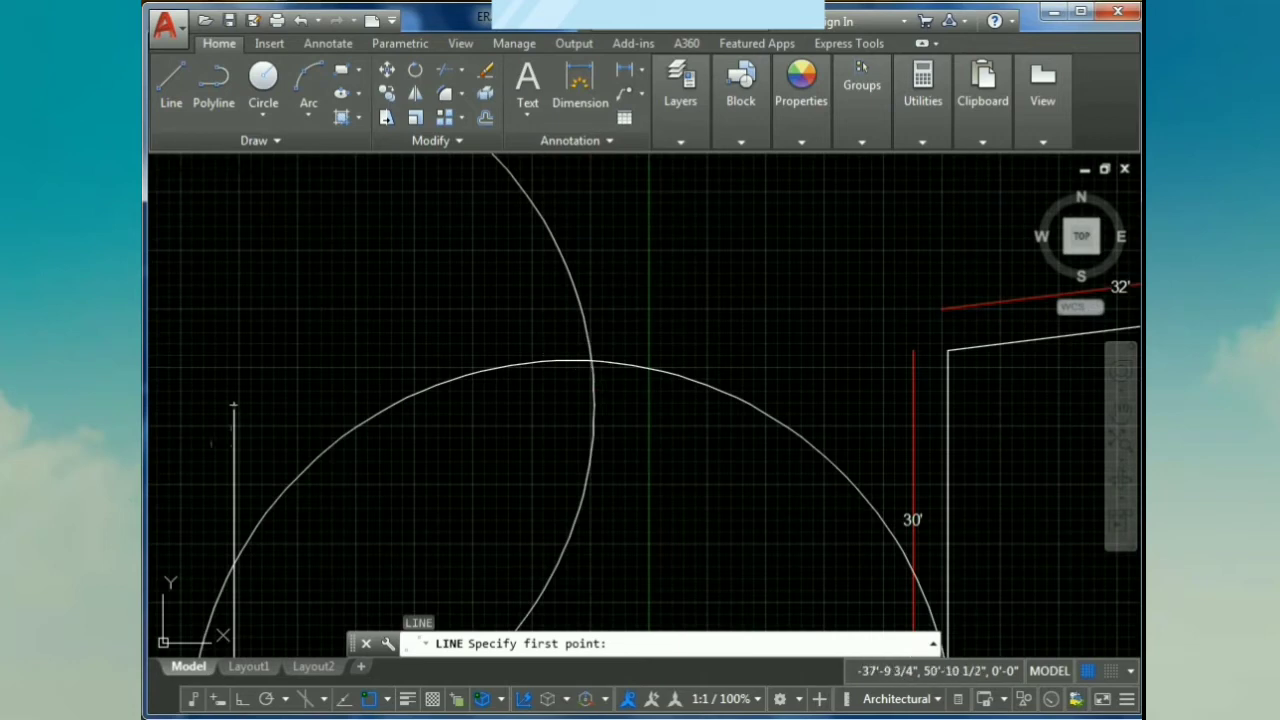
{"action": "left_click", "coordinate": [233, 405]}
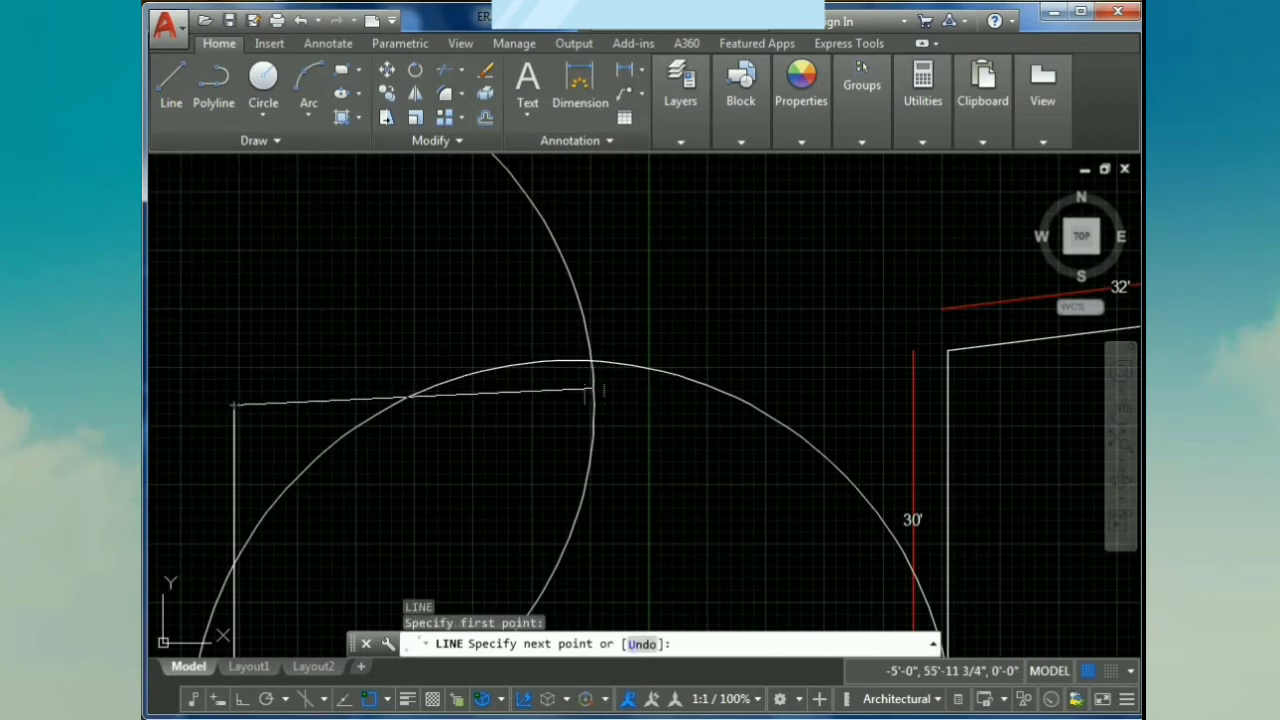
{"action": "left_click", "coordinate": [591, 360]}
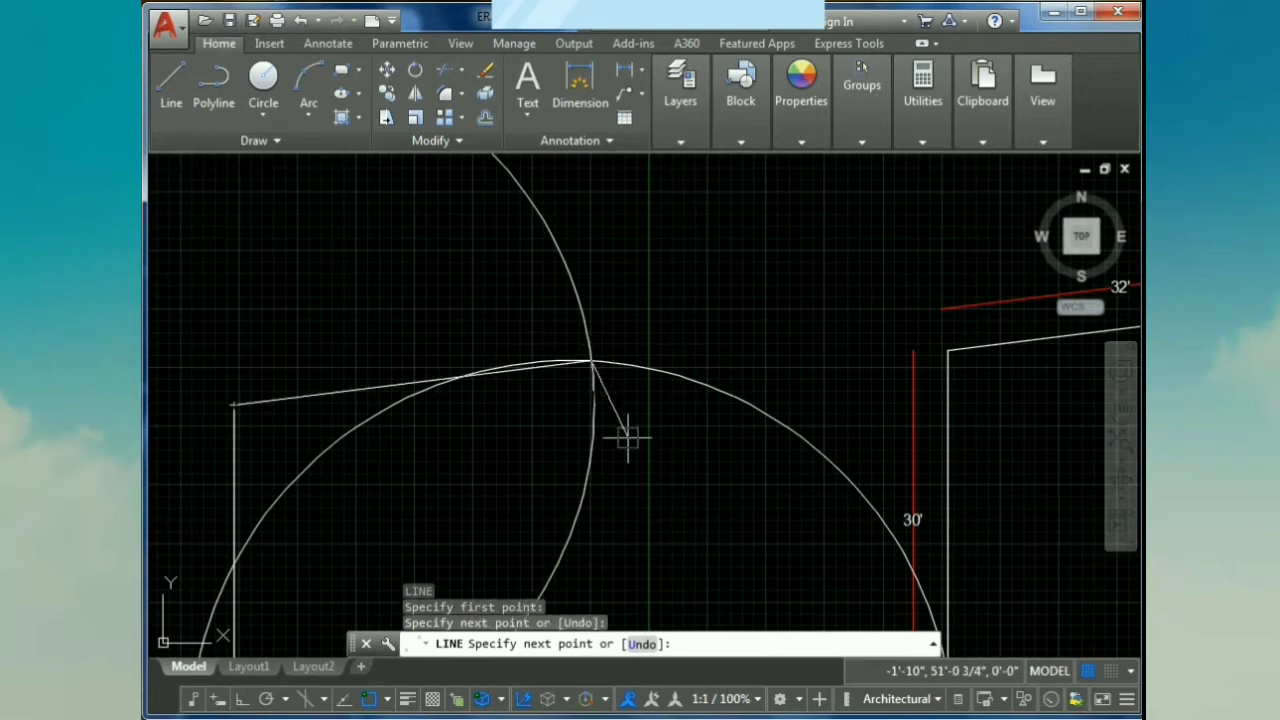
- Continue the line from the circles' intersection to the right end of the base line, closing the four-sided plot
{"action": "scroll", "coordinate": [623, 434], "scroll_direction": "down", "scroll_amount": 8}
{"action": "scroll", "coordinate": [627, 460], "scroll_direction": "up", "scroll_amount": 8}
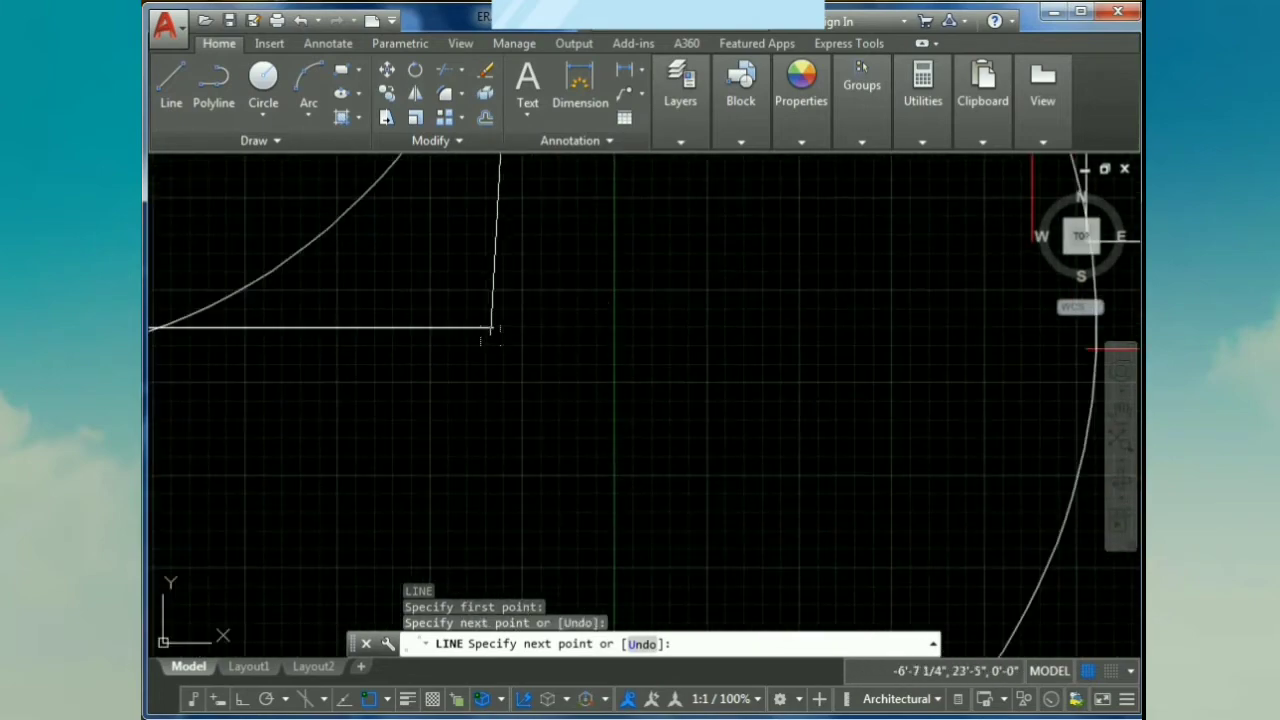
{"action": "left_click", "coordinate": [493, 328]}
{"action": "key", "text": "Escape"}
{"action": "key", "text": "Escape"}
{"action": "key", "text": "Escape"}
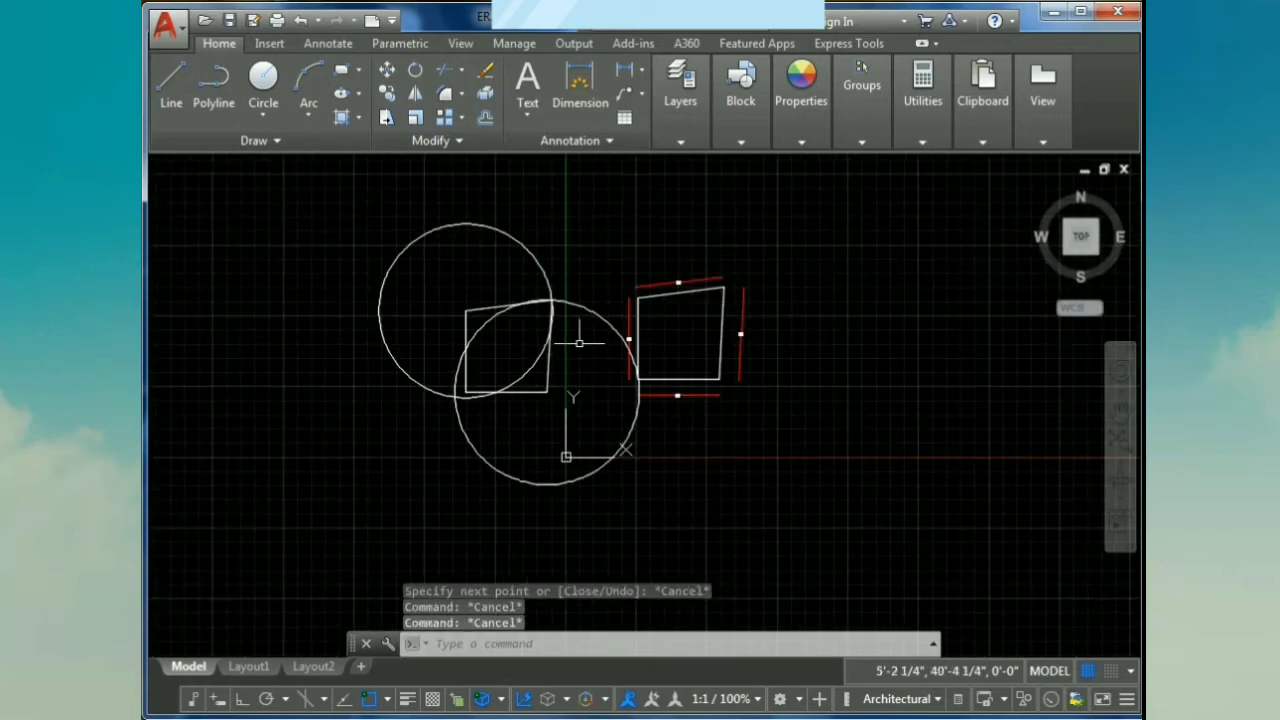
- Delete both construction circles around the redrawn plot
{"action": "left_click", "coordinate": [579, 342]}
{"action": "left_click", "coordinate": [580, 258]}
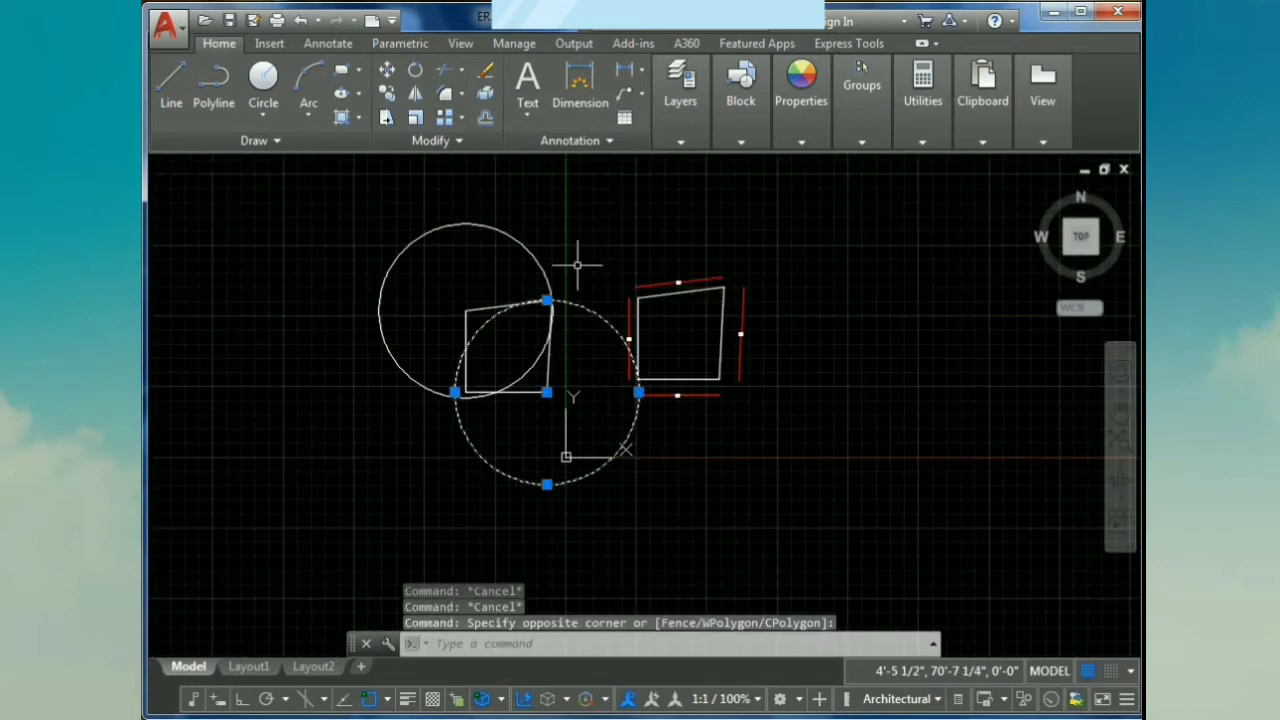
{"action": "left_click", "coordinate": [542, 242]}
{"action": "left_click", "coordinate": [496, 226]}
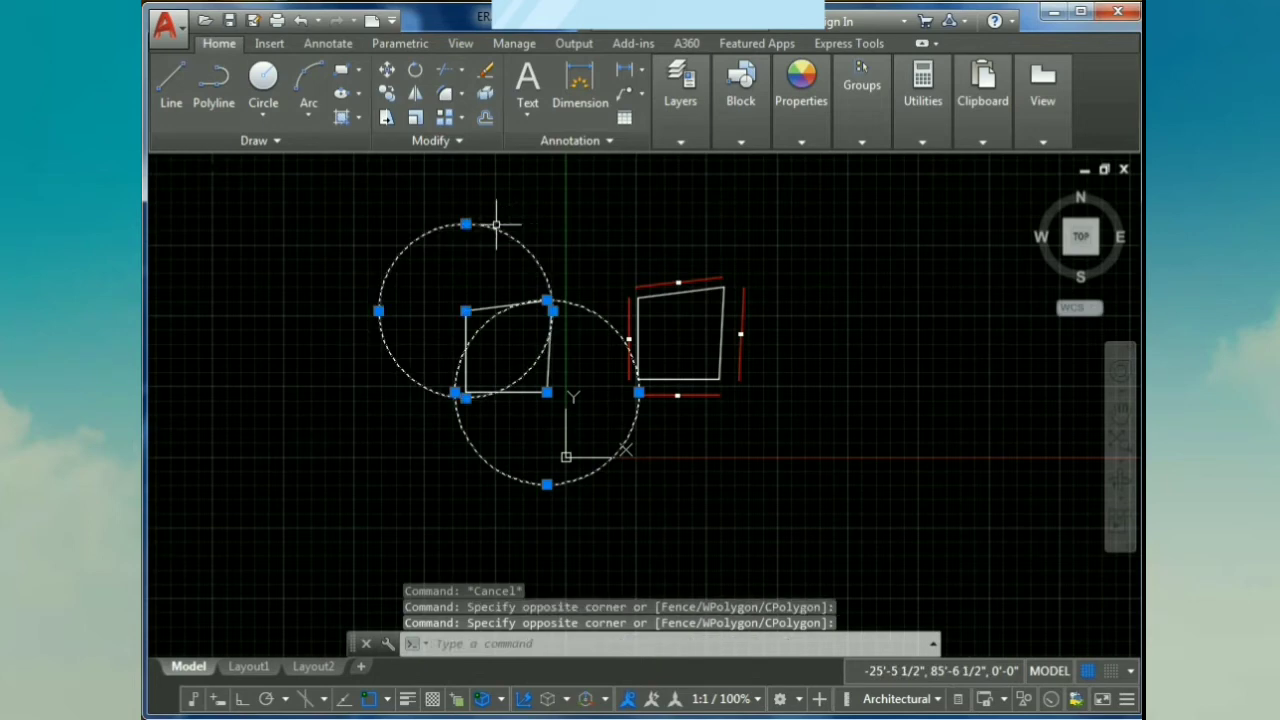
{"action": "key", "text": "Delete"}
- Dimension the left vertical edge of the redrawn plot, placing the dimension outside the shape
{"action": "scroll", "coordinate": [509, 343], "scroll_direction": "up", "scroll_amount": 3}
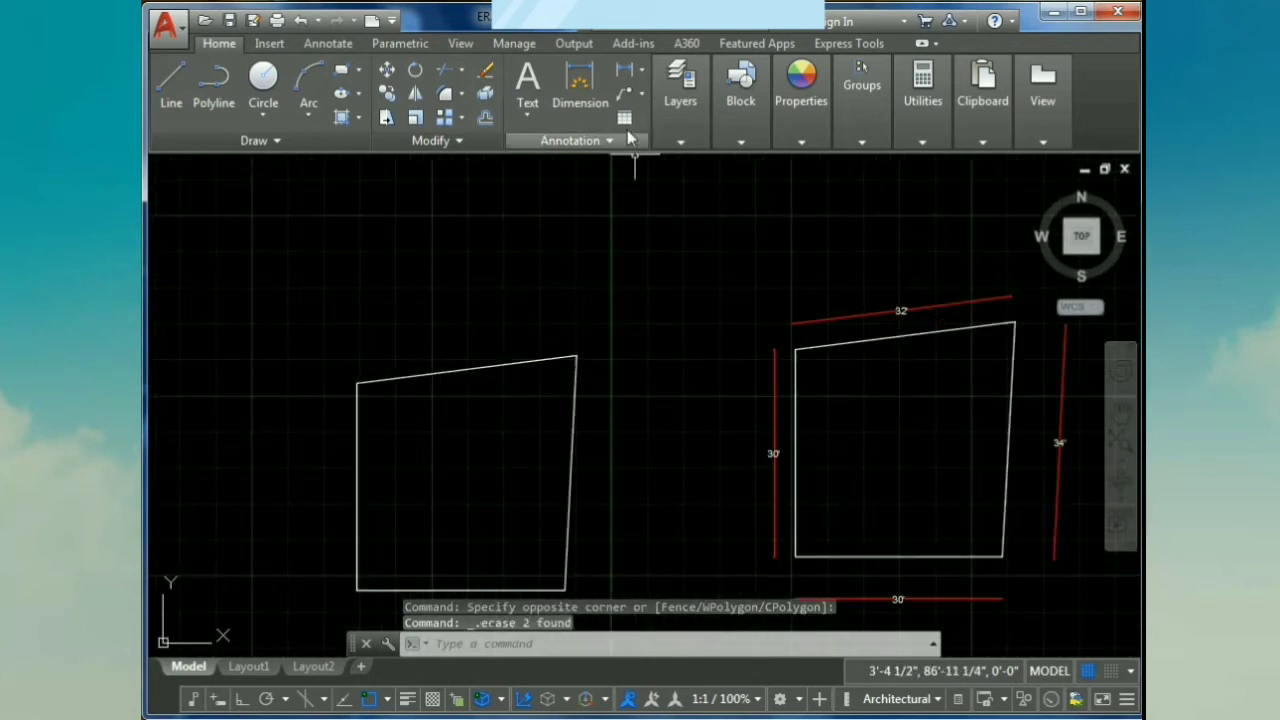
{"action": "left_click", "coordinate": [585, 113]}
{"action": "key", "text": "Return"}
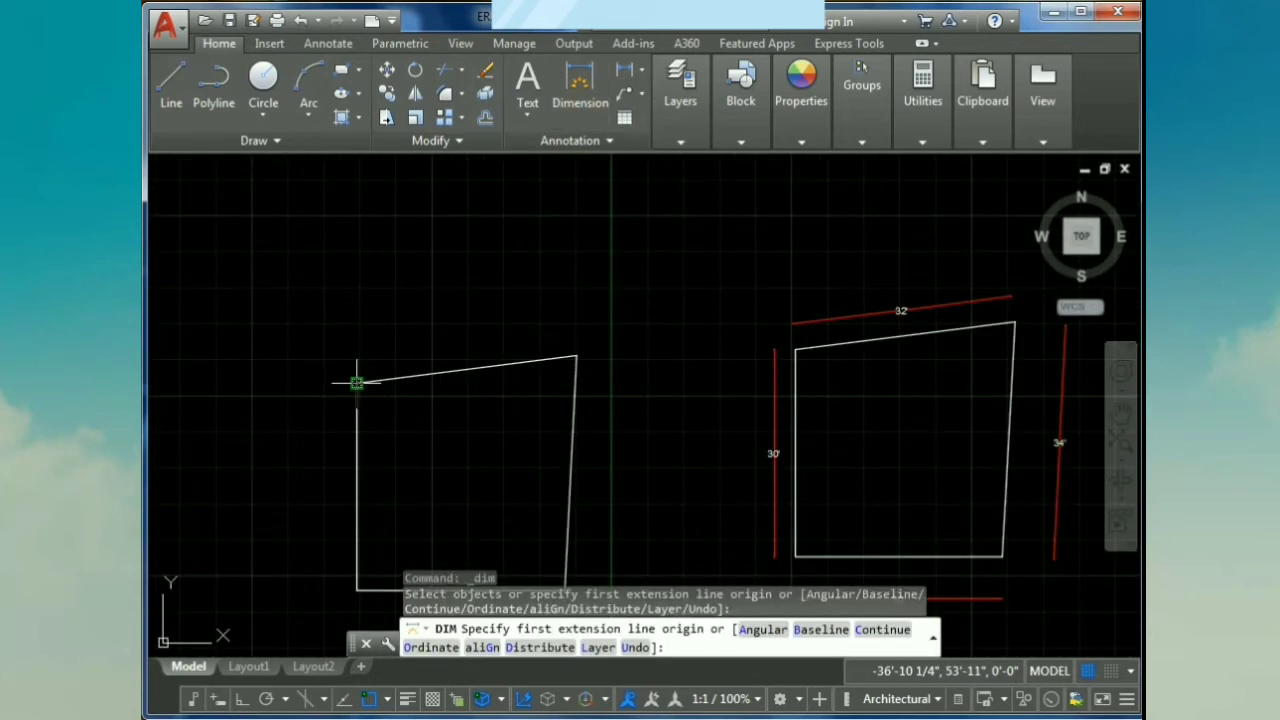
{"action": "left_click", "coordinate": [357, 383]}
{"action": "left_click", "coordinate": [357, 590]}
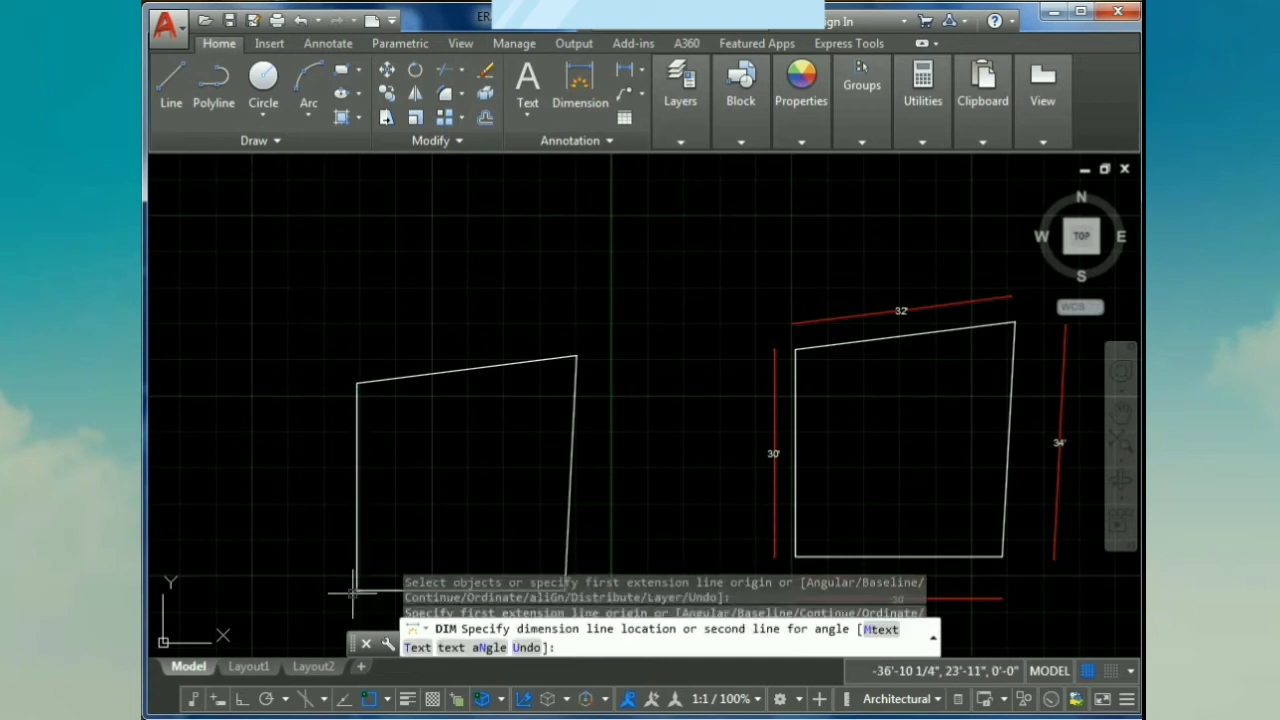
{"action": "left_click", "coordinate": [328, 591]}
- Dimension the base line of the redrawn plot, placing the dimension below the shape
{"action": "middle_click_drag", "start_coordinate": [432, 517], "coordinate": [432, 457]}
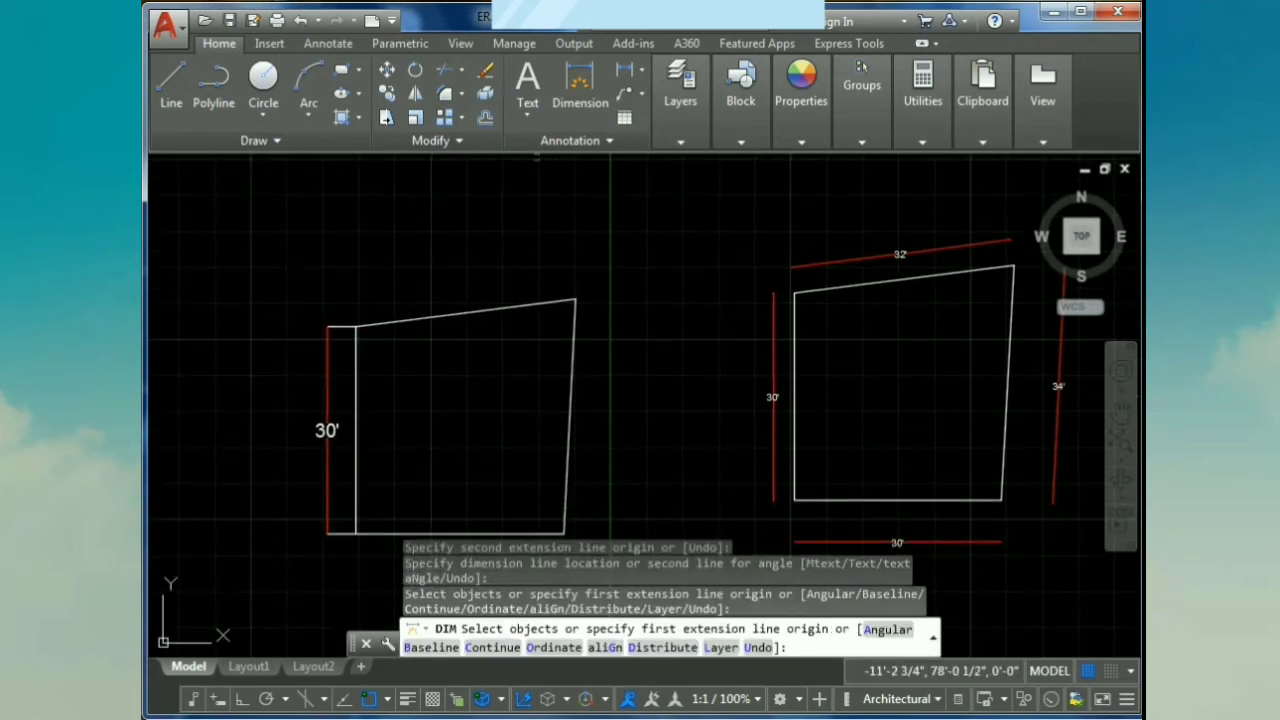
{"action": "left_click", "coordinate": [571, 106]}
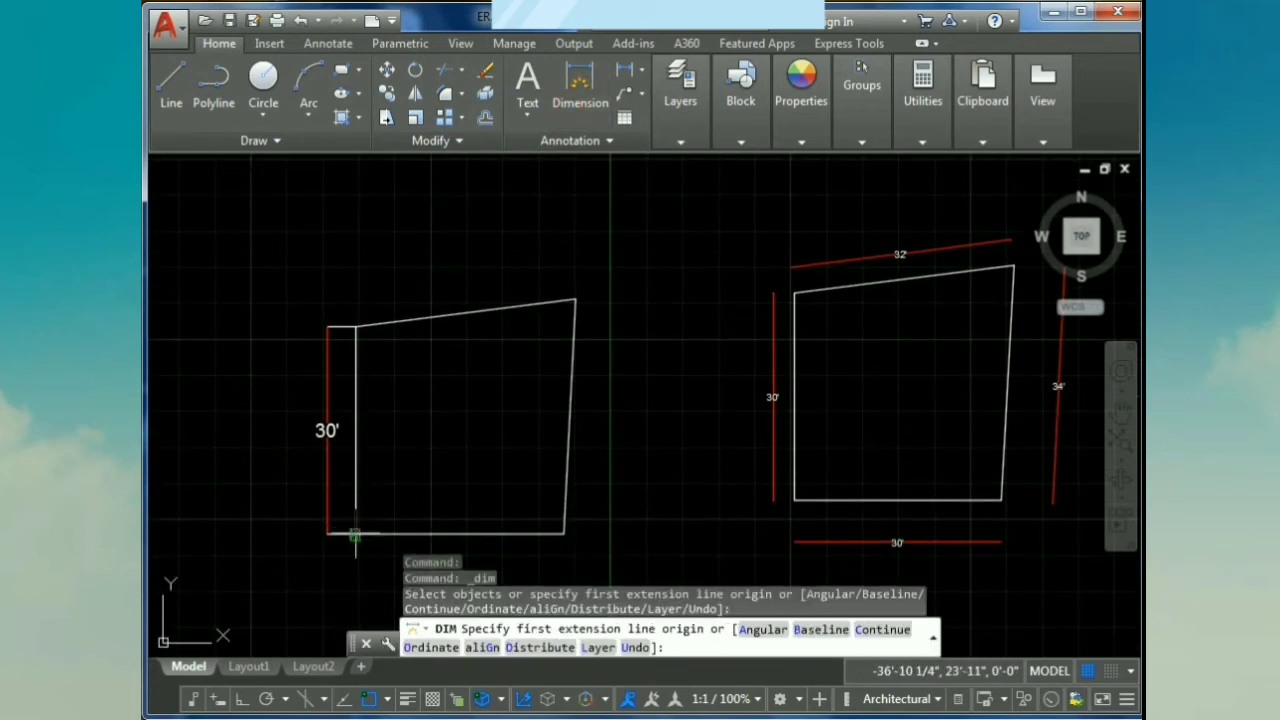
{"action": "left_click", "coordinate": [355, 537]}
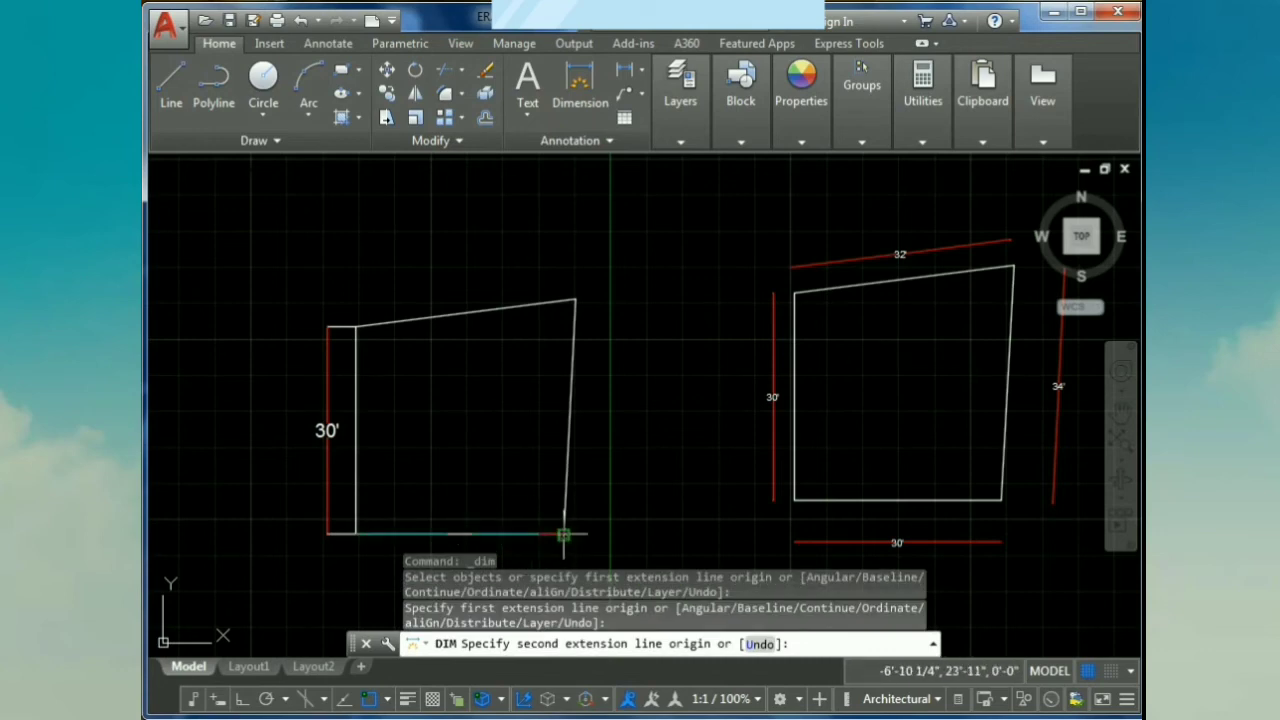
{"action": "left_click", "coordinate": [564, 535]}
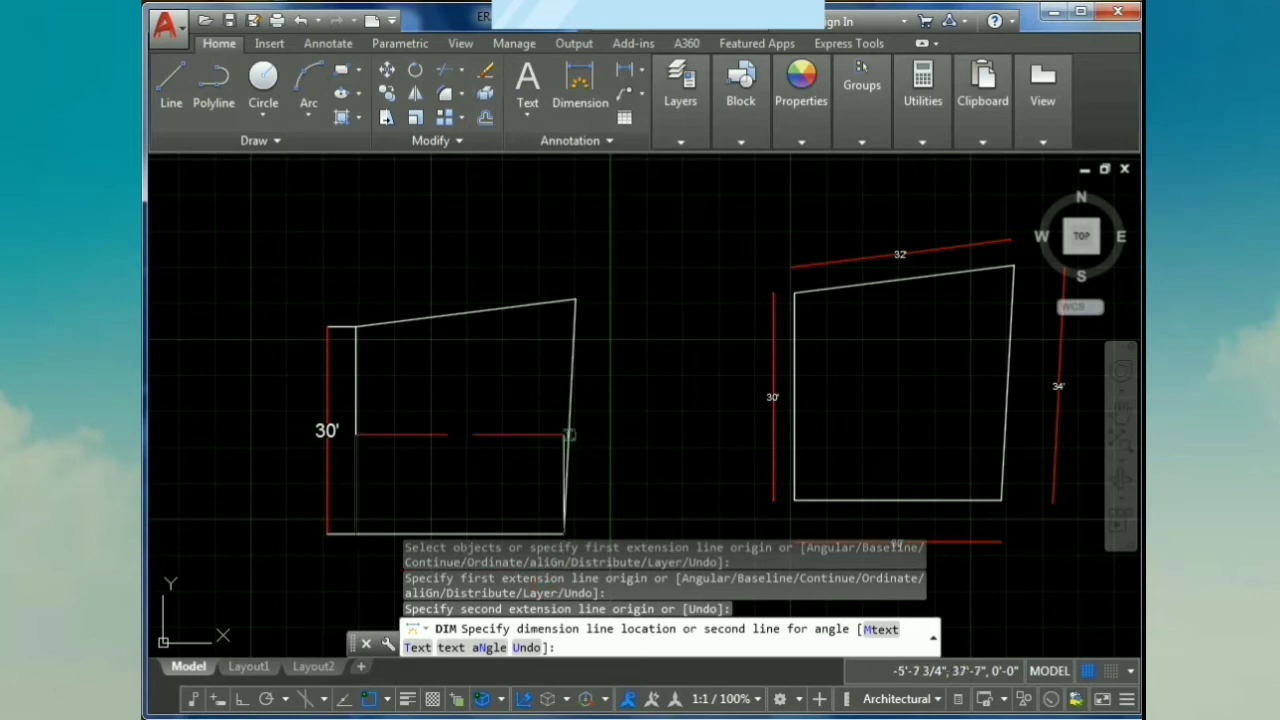
{"action": "middle_click_drag", "start_coordinate": [580, 428], "coordinate": [565, 334]}
{"action": "left_click", "coordinate": [552, 488]}
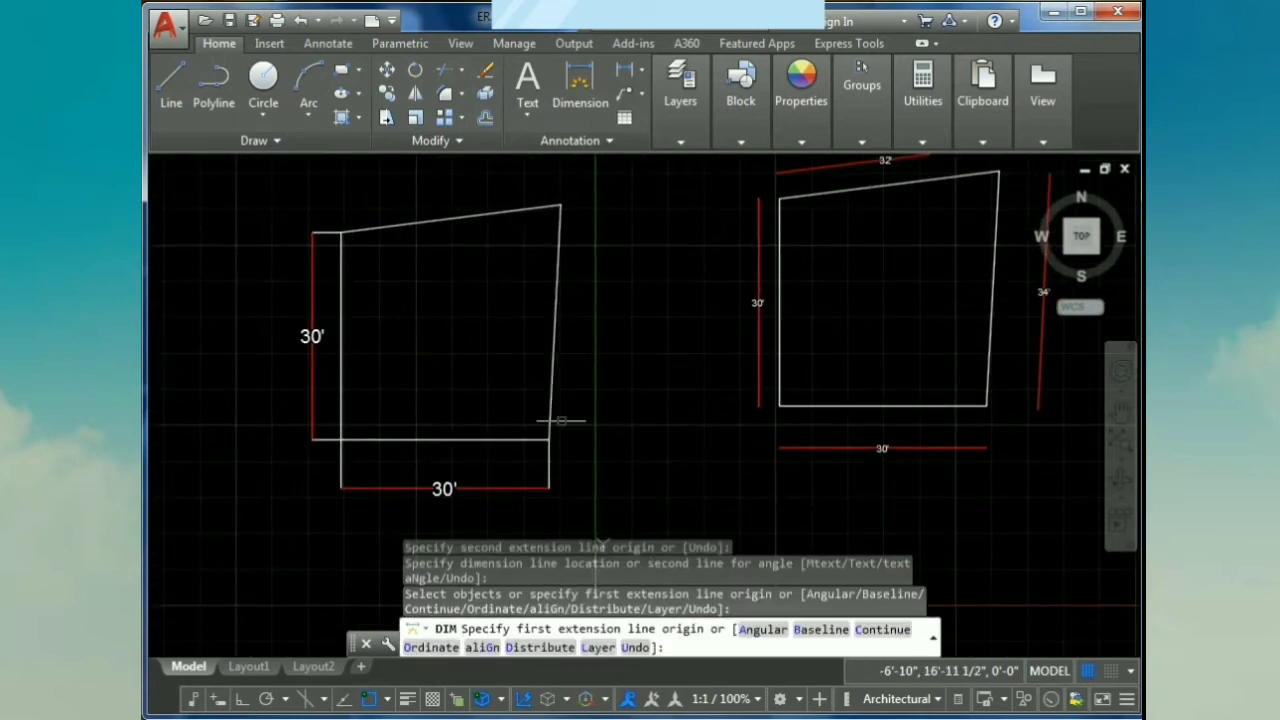
- Dimension the slanted right edge of the redrawn plot with an aligned dimension outside the shape
{"action": "left_click", "coordinate": [579, 88]}
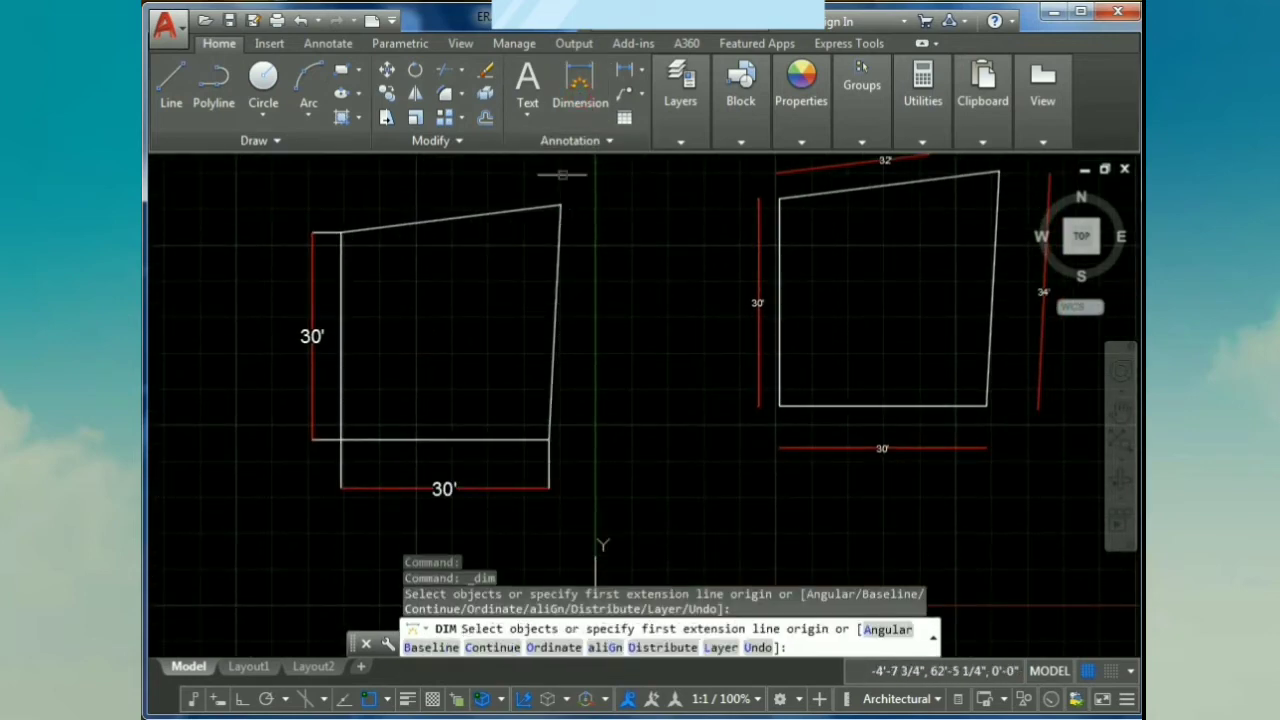
{"action": "left_click", "coordinate": [561, 205]}
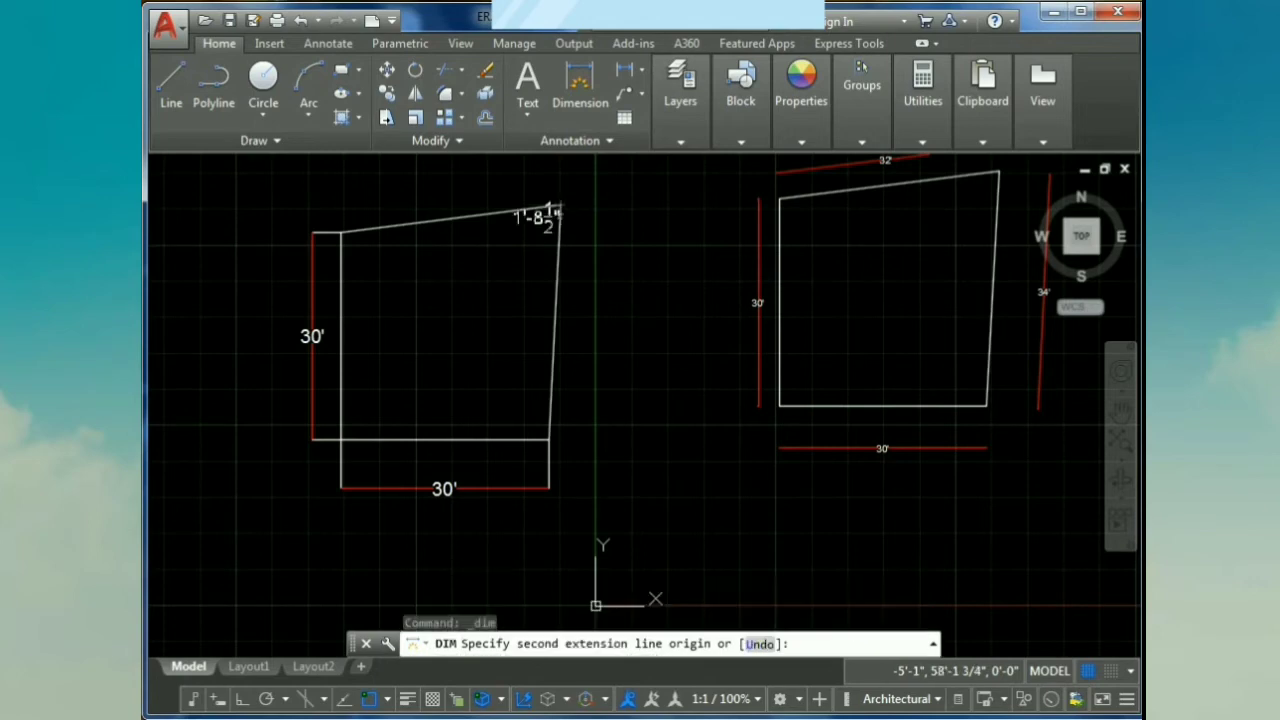
{"action": "left_click", "coordinate": [548, 439]}
{"action": "left_click", "coordinate": [601, 330]}
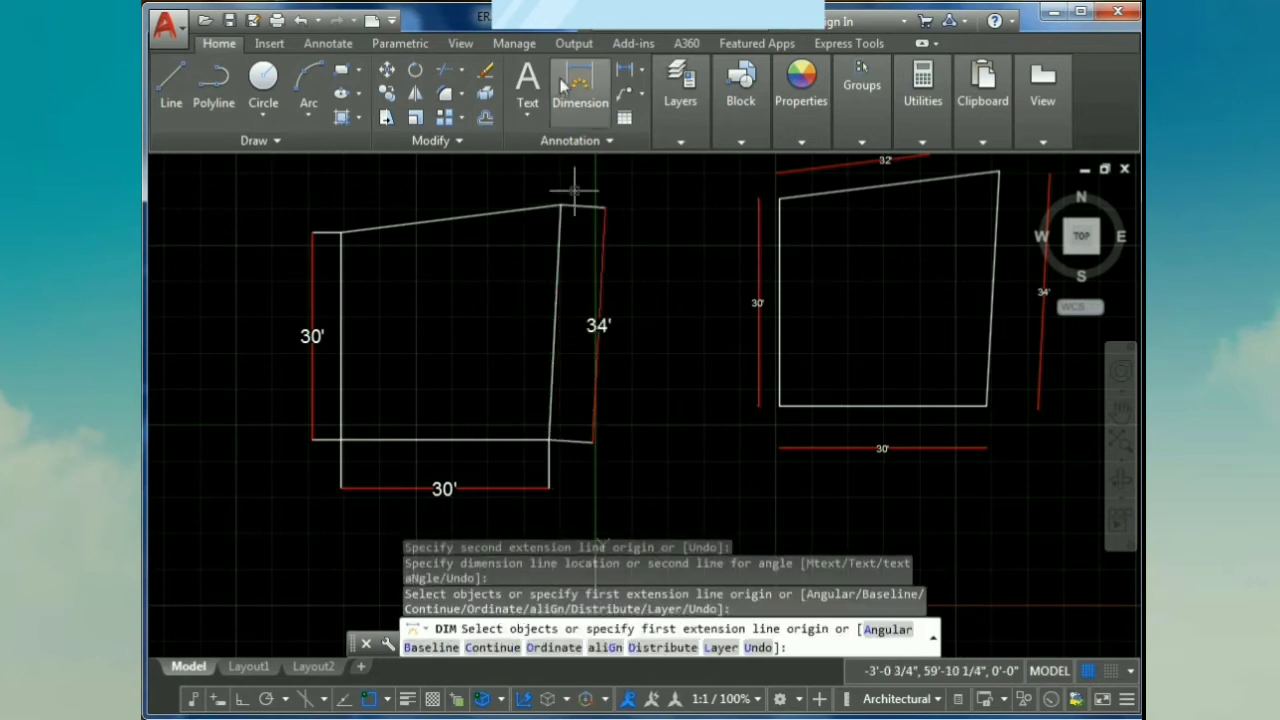
- Dimension the sloped top edge of the redrawn plot with an aligned dimension above it
{"action": "left_click", "coordinate": [574, 85]}
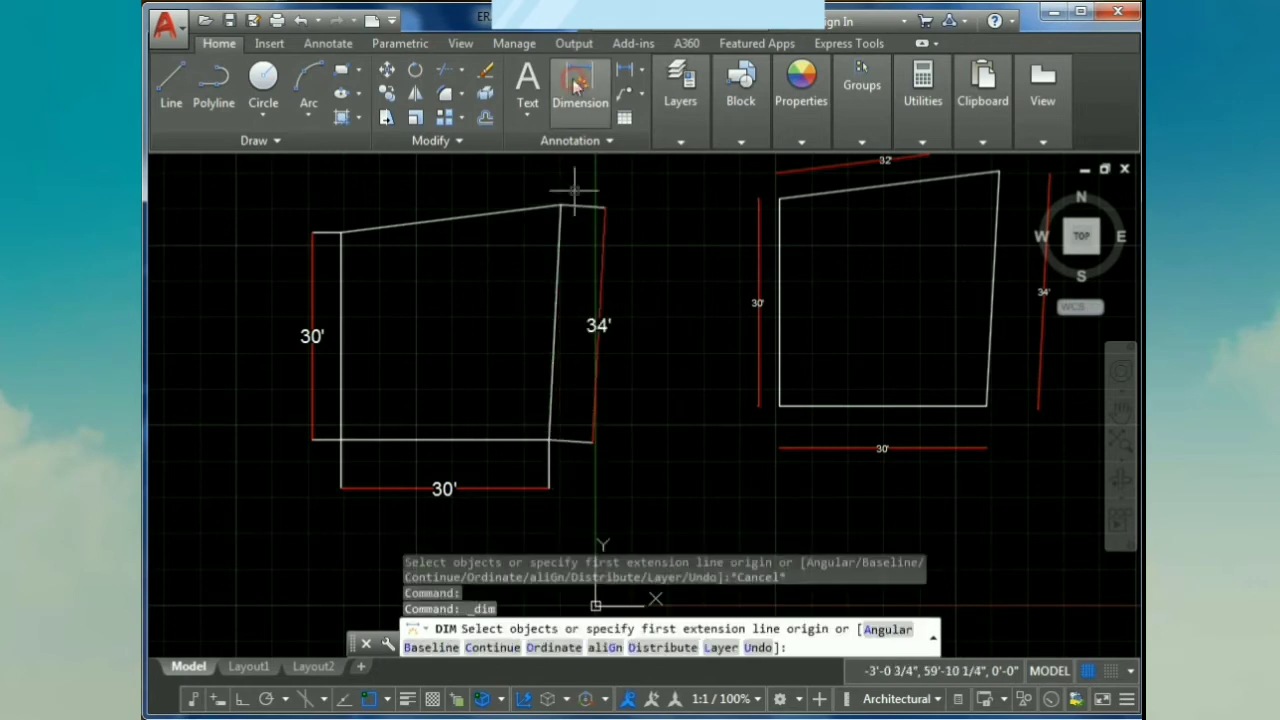
{"action": "left_click", "coordinate": [341, 232]}
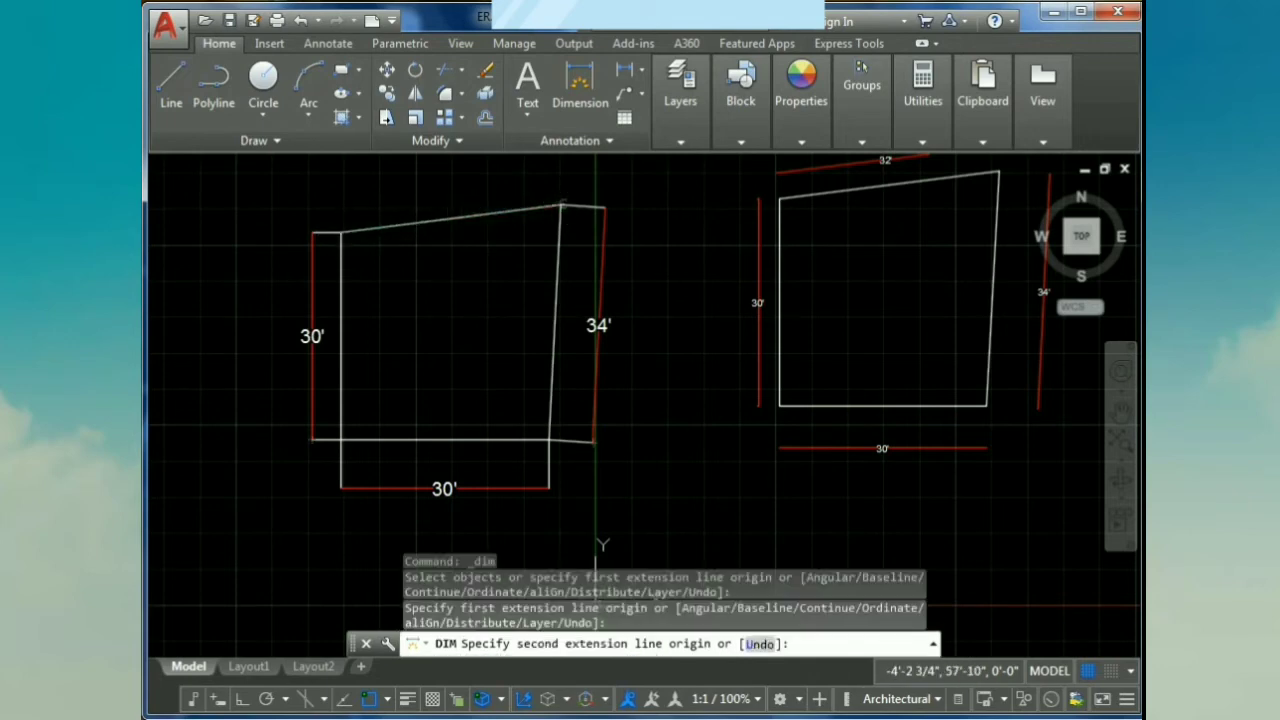
{"action": "left_click", "coordinate": [560, 205]}
{"action": "left_click", "coordinate": [545, 189]}
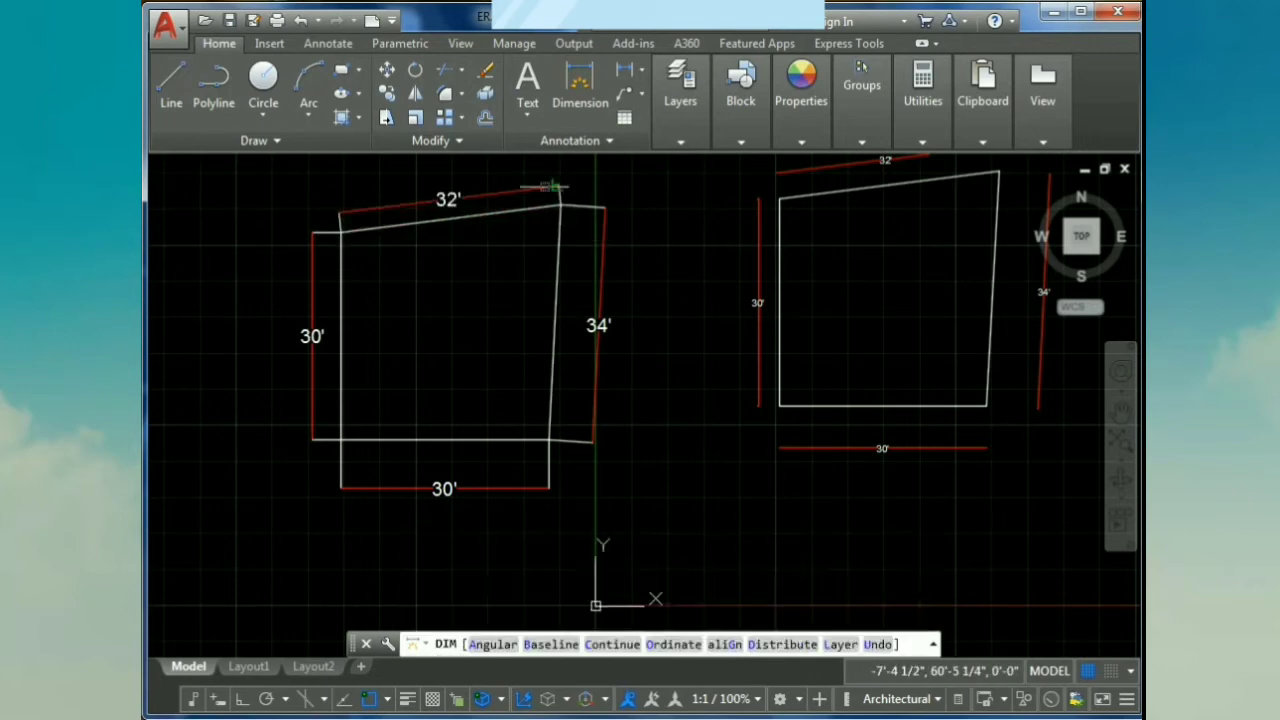
{"action": "middle_click_drag", "start_coordinate": [666, 236], "coordinate": [651, 294]}
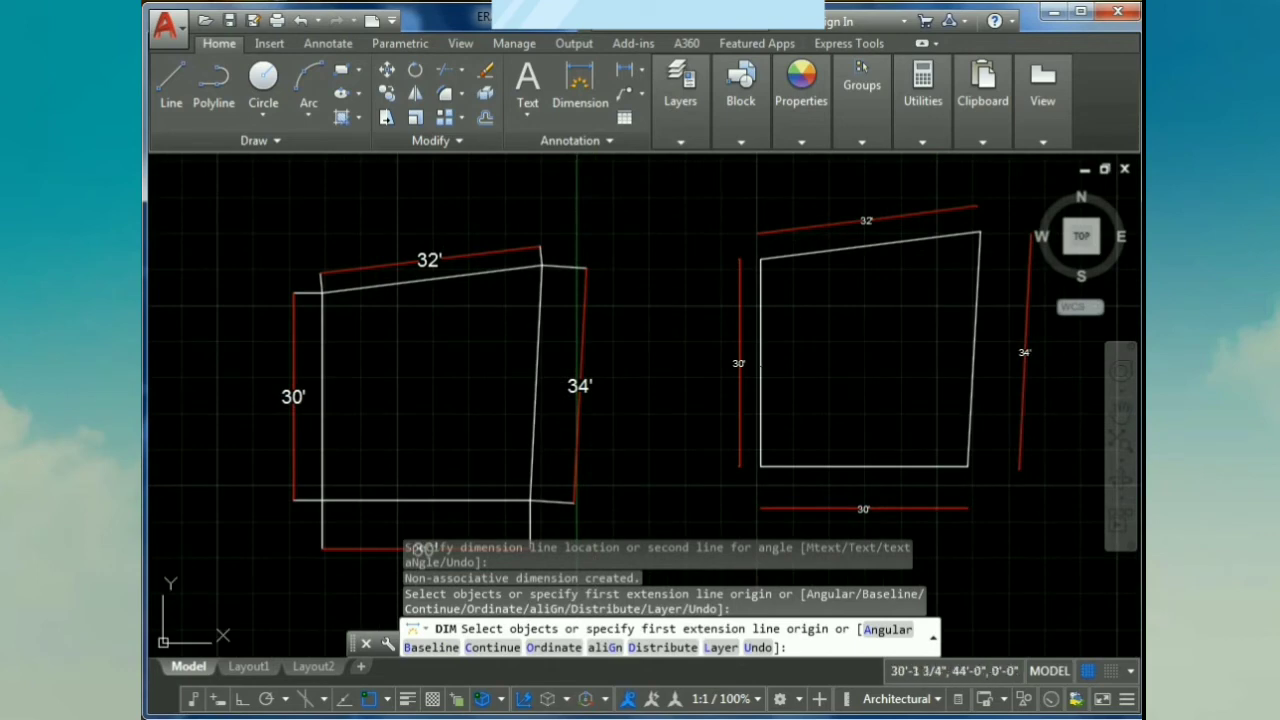
{"action": "middle_click_drag", "start_coordinate": [702, 364], "coordinate": [674, 340]}
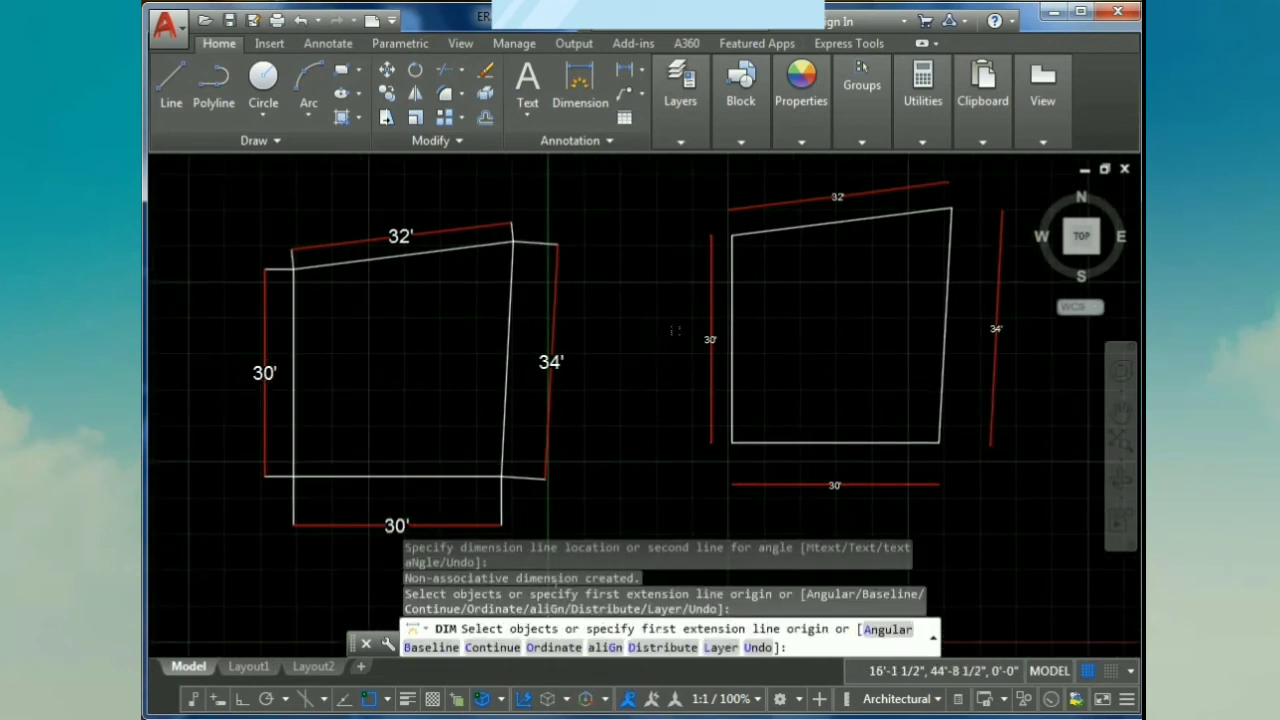
{"action": "key", "text": "Escape"}
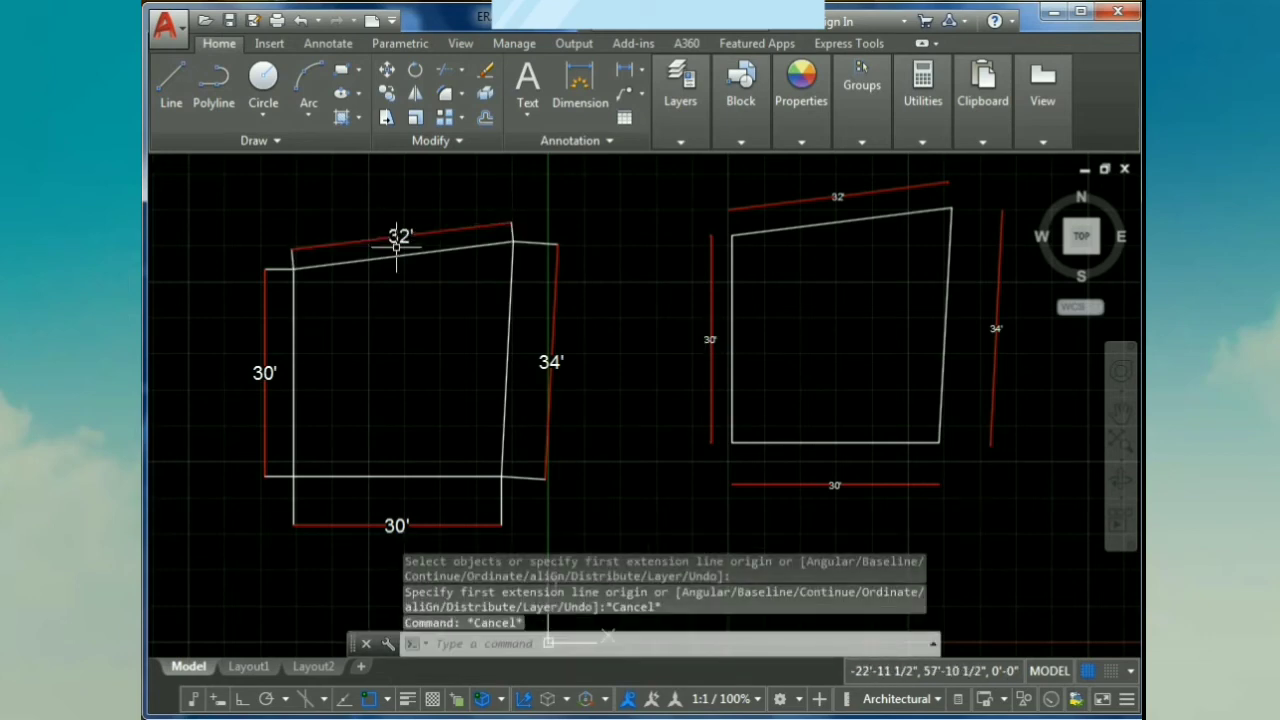
- Compare the side dimensions of the redrawn plot with those of the original plot beside it
{"action": "scroll", "coordinate": [824, 197], "scroll_direction": "up", "scroll_amount": 4}
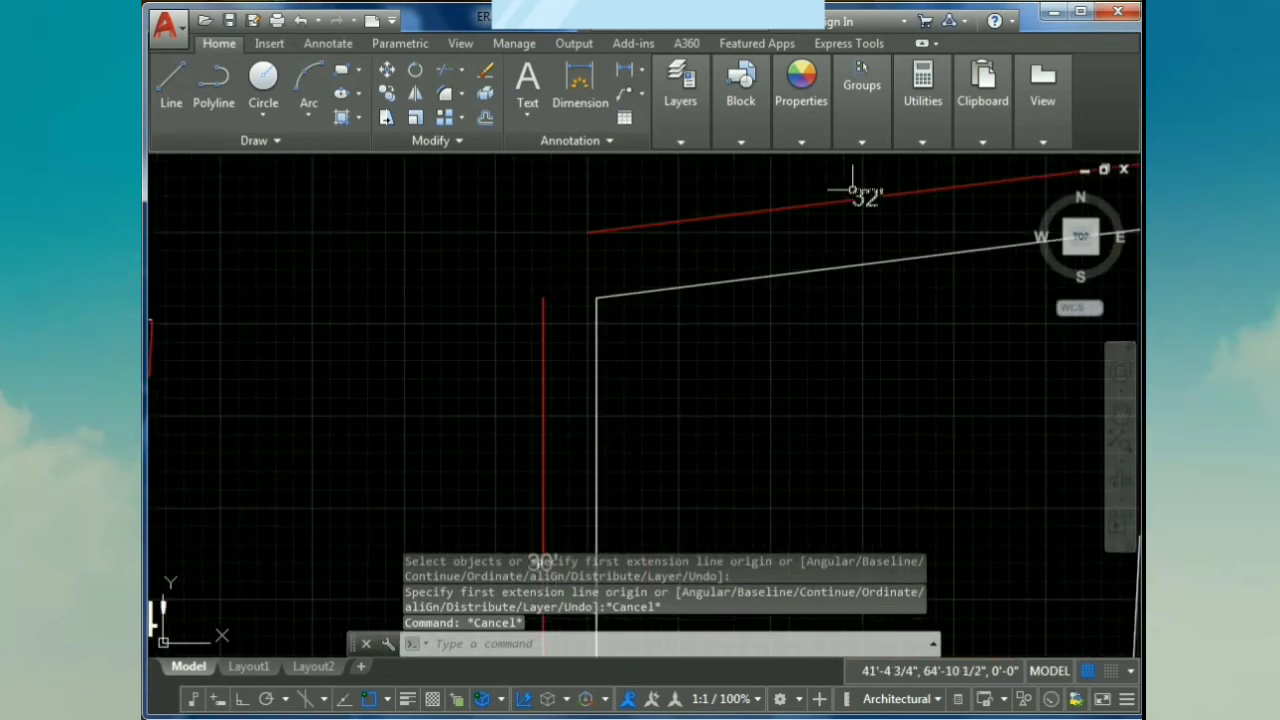
{"action": "scroll", "coordinate": [773, 260], "scroll_direction": "down", "scroll_amount": 4}
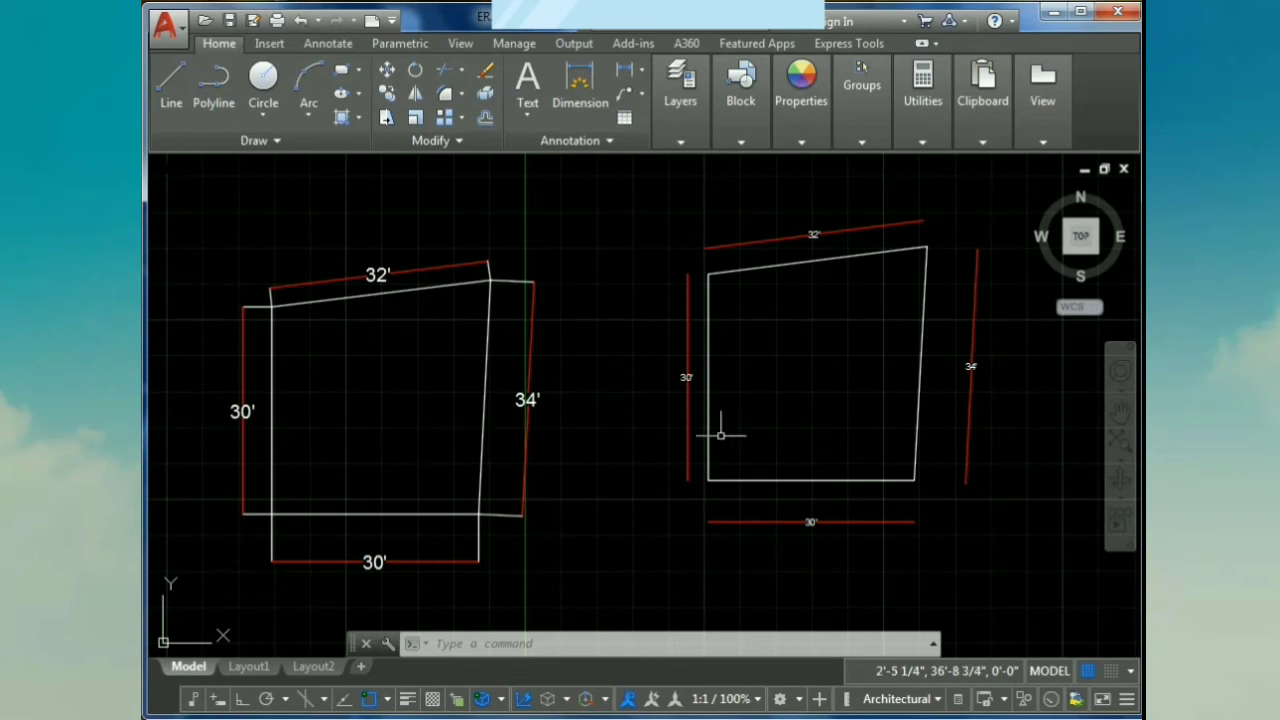
{"action": "middle_click_drag", "start_coordinate": [851, 457], "coordinate": [833, 481]}
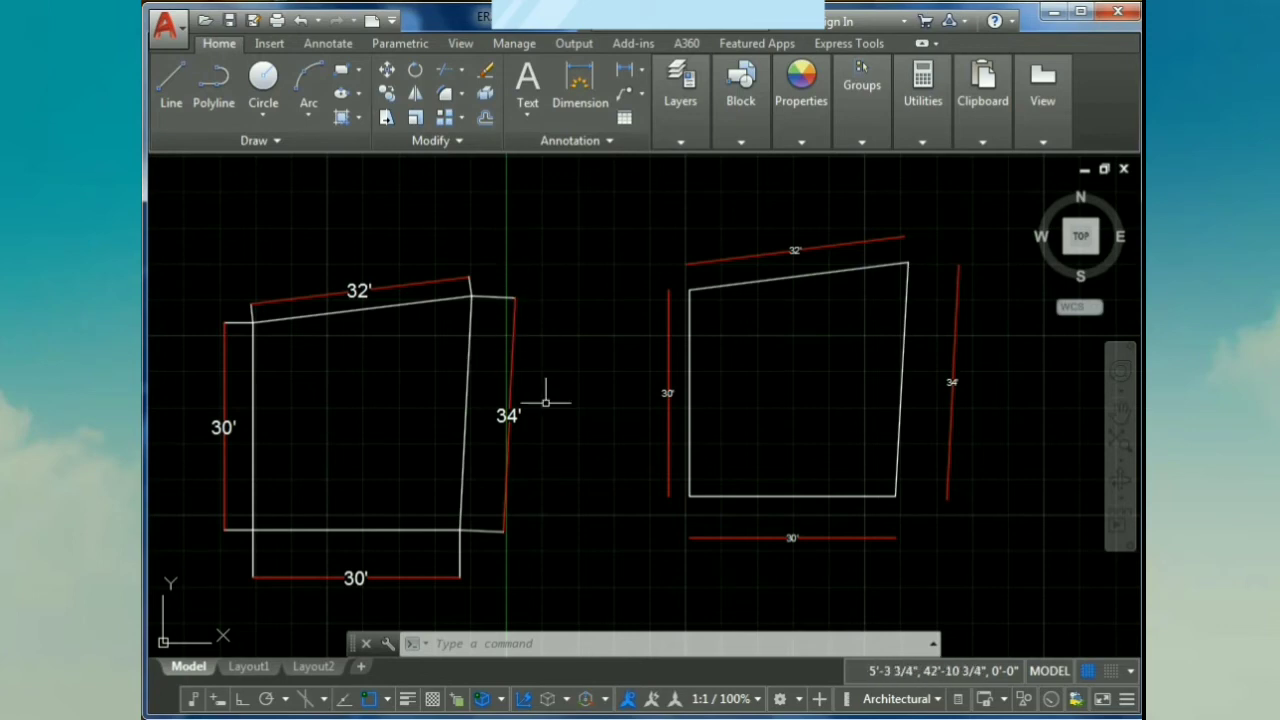
{"action": "scroll", "coordinate": [545, 406], "scroll_direction": "up", "scroll_amount": 2}
{"action": "scroll", "coordinate": [546, 406], "scroll_direction": "down", "scroll_amount": 3}
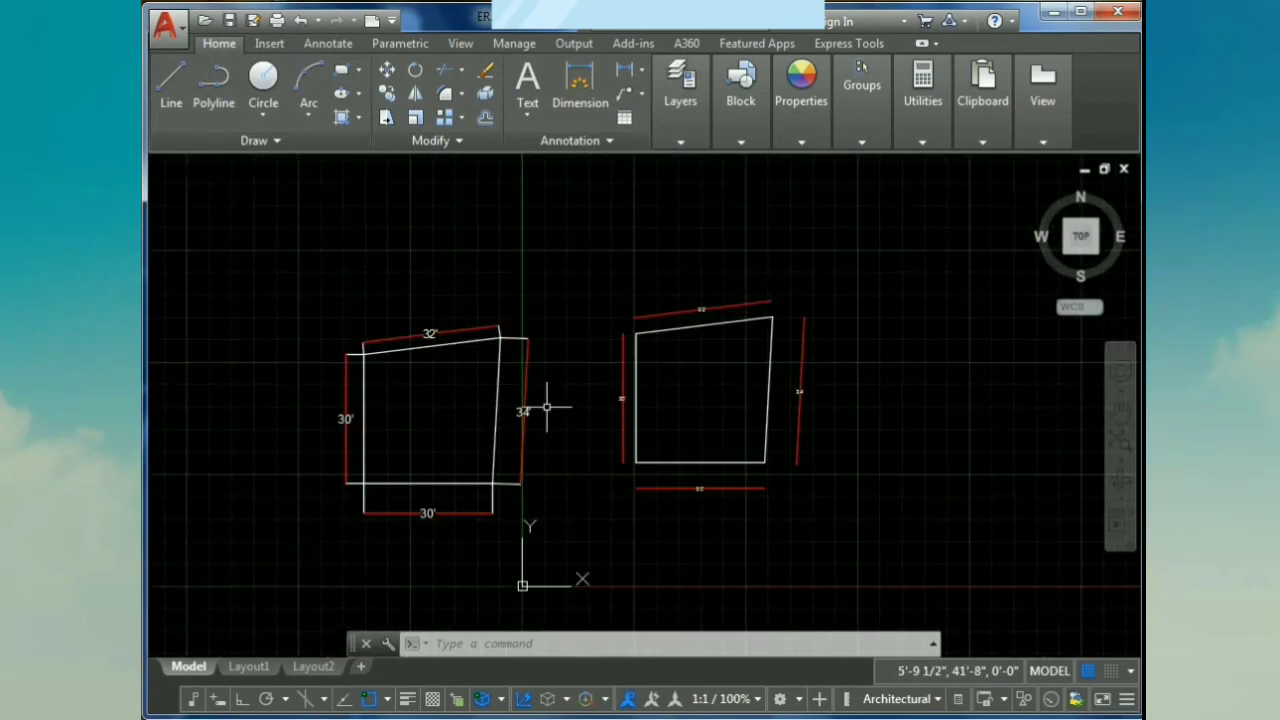
{"action": "scroll", "coordinate": [610, 412], "scroll_direction": "up", "scroll_amount": 2}
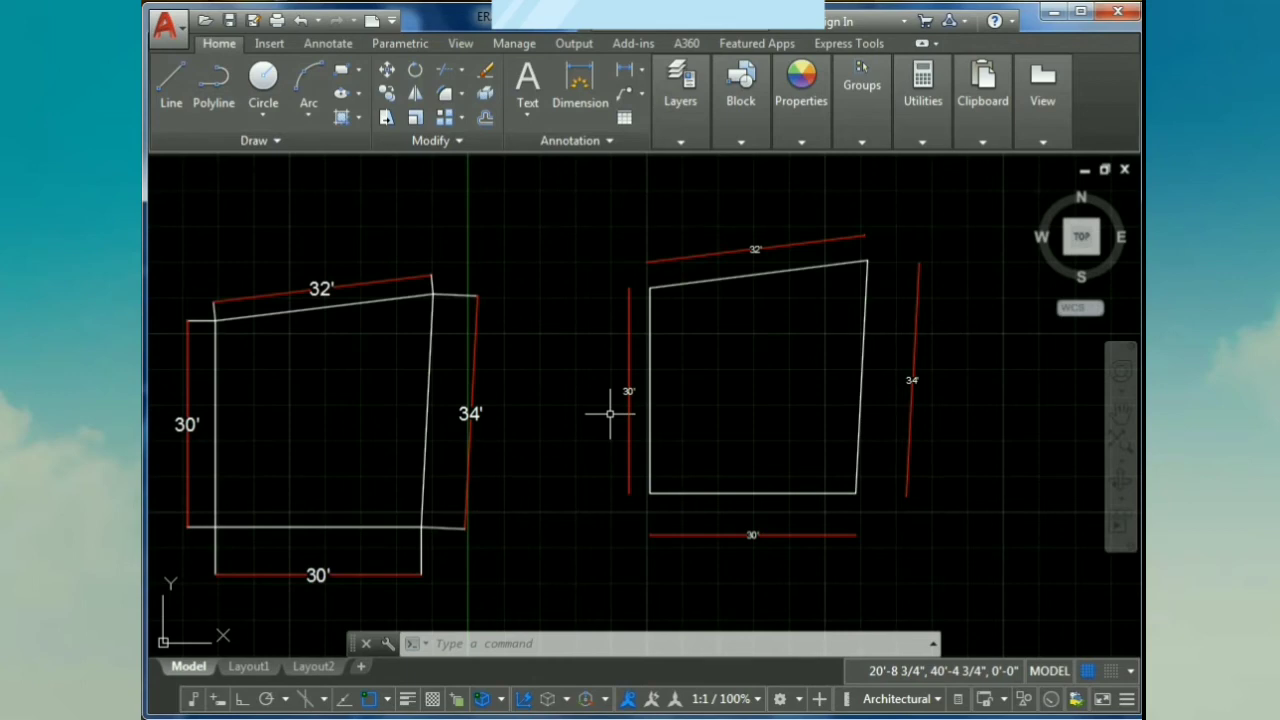
{"action": "scroll", "coordinate": [610, 412], "scroll_direction": "down", "scroll_amount": 2}
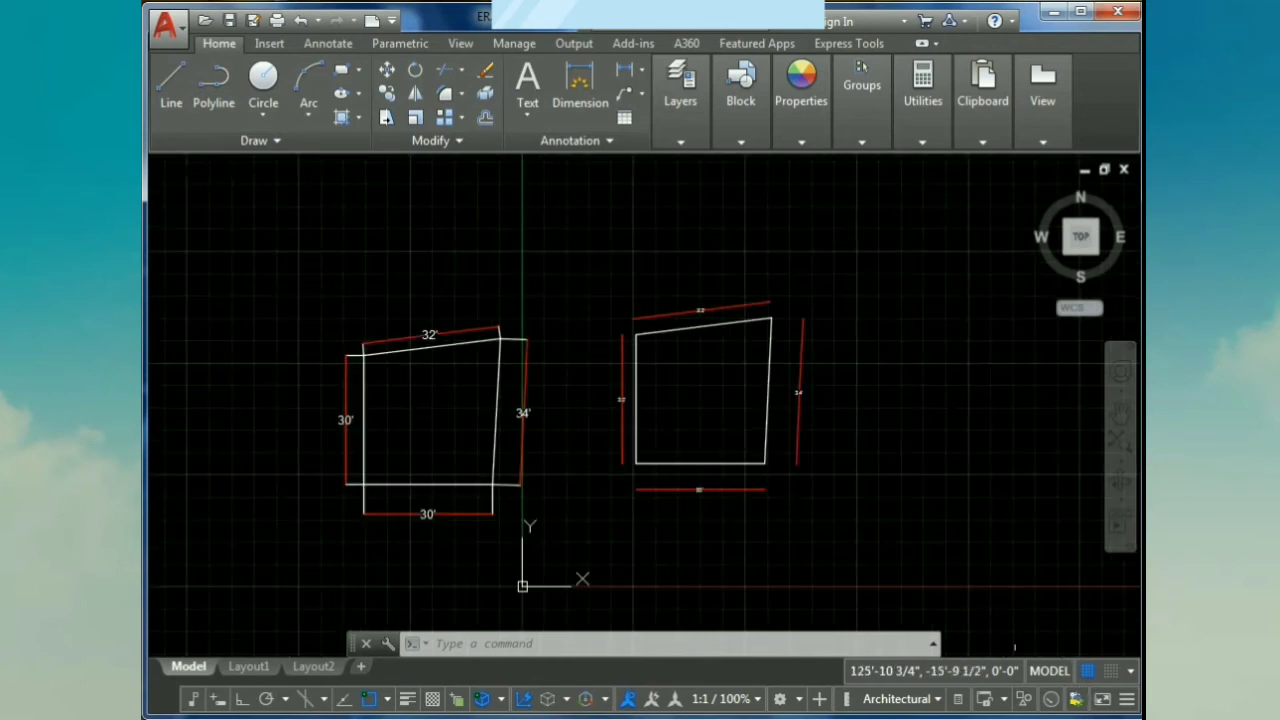
{"action": "scroll", "coordinate": [789, 340], "scroll_direction": "up", "scroll_amount": 2}
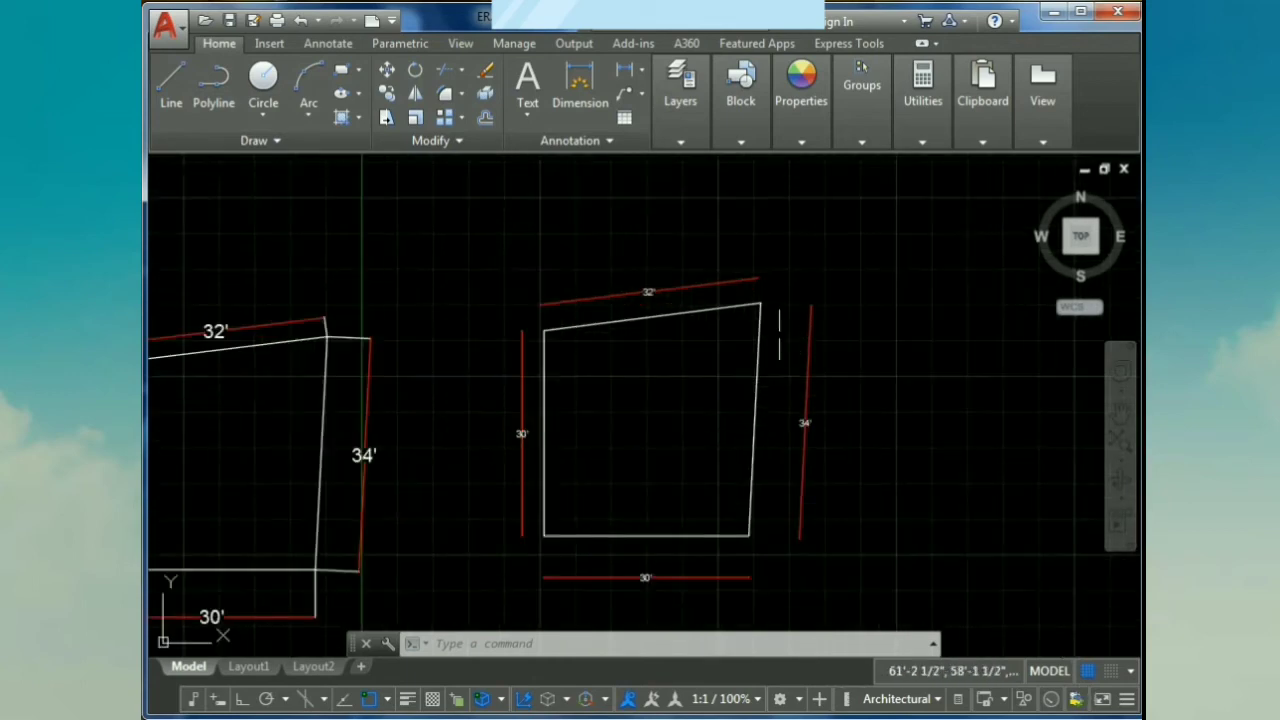
{"action": "left_click", "coordinate": [651, 329]}
{"action": "scroll", "coordinate": [651, 334], "scroll_direction": "up", "scroll_amount": 2}
{"action": "scroll", "coordinate": [651, 334], "scroll_direction": "down", "scroll_amount": 5}
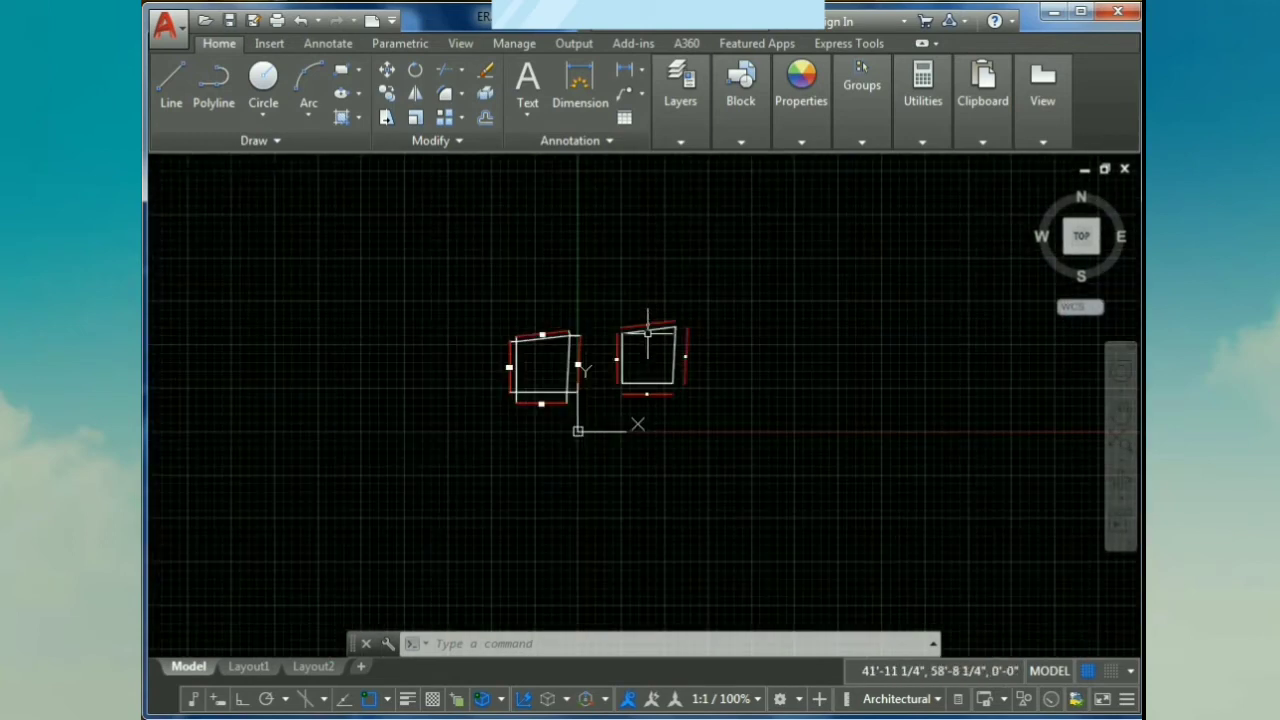
- With Ortho on, draw a 30' horizontal base line in the empty space to the right of the two existing plots
{"action": "middle_click_drag", "start_coordinate": [814, 394], "coordinate": [680, 451]}
{"action": "scroll", "coordinate": [636, 456], "scroll_direction": "up", "scroll_amount": 2}
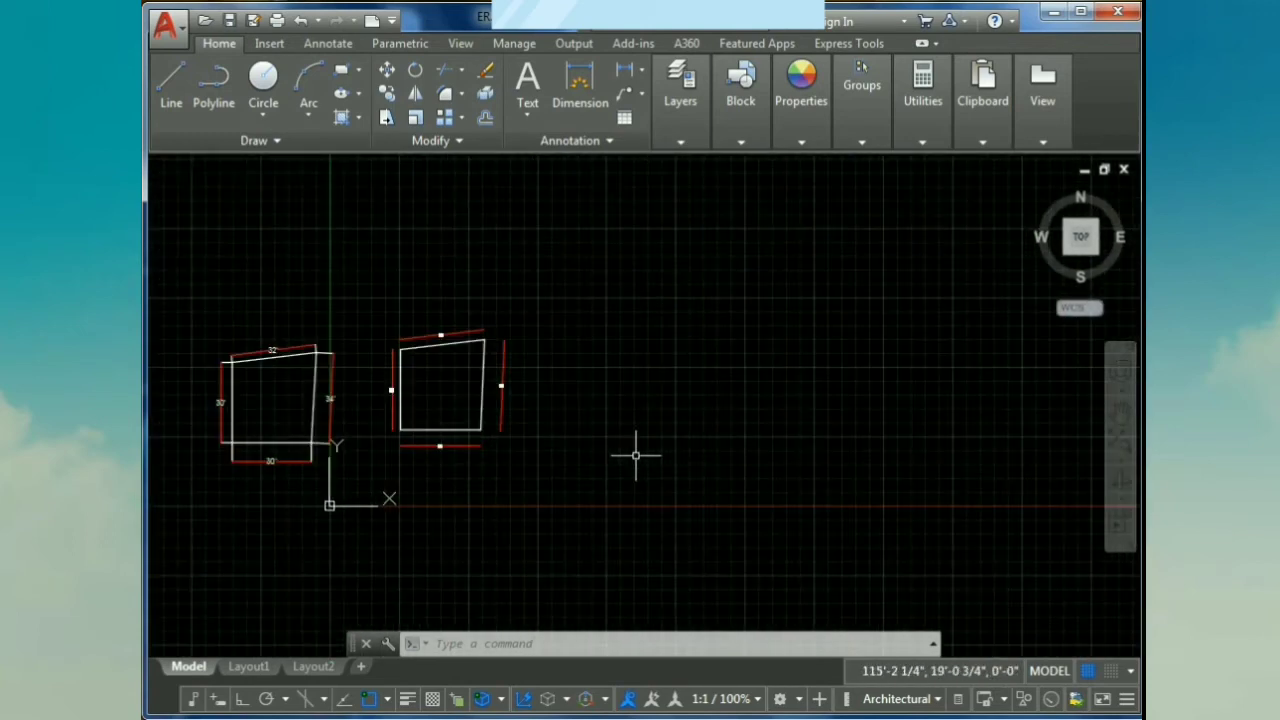
{"action": "type", "text": "KL"}
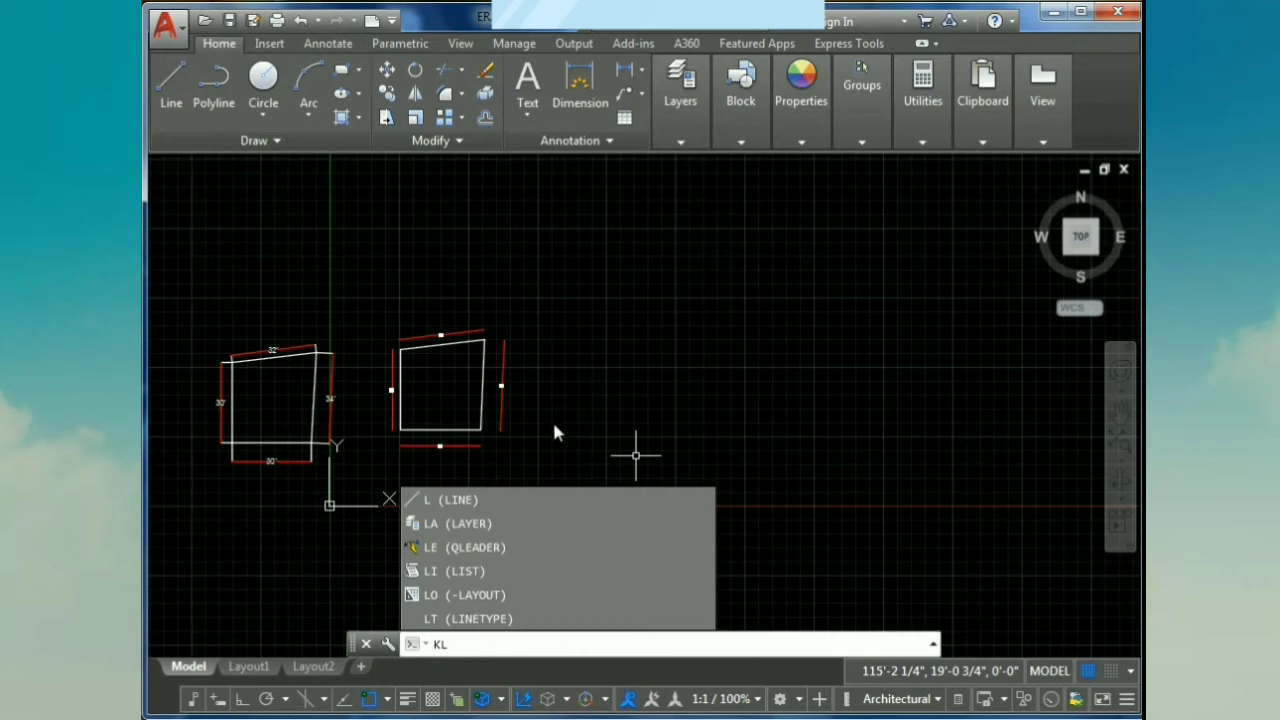
{"action": "key", "text": "BackSpace"}
{"action": "key", "text": "BackSpace"}
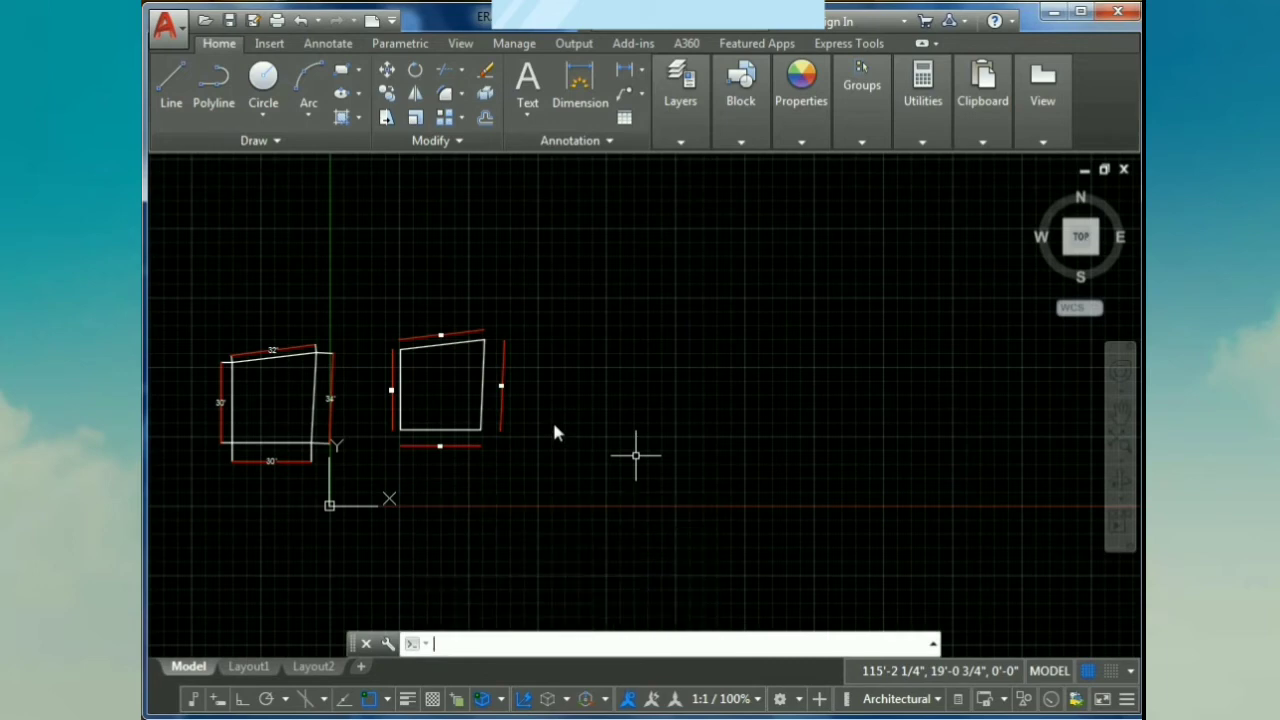
{"action": "type", "text": "l"}
{"action": "key", "text": "Return"}
{"action": "left_click", "coordinate": [634, 465]}
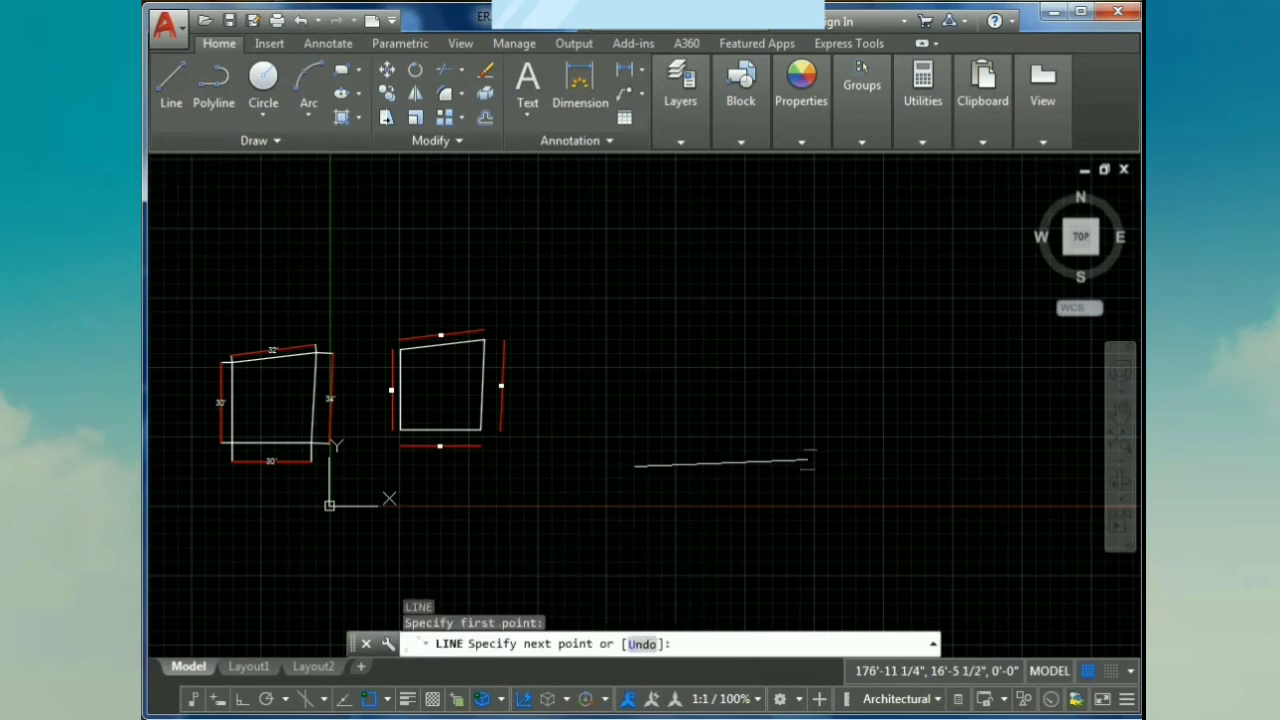
{"action": "key", "text": "F8"}
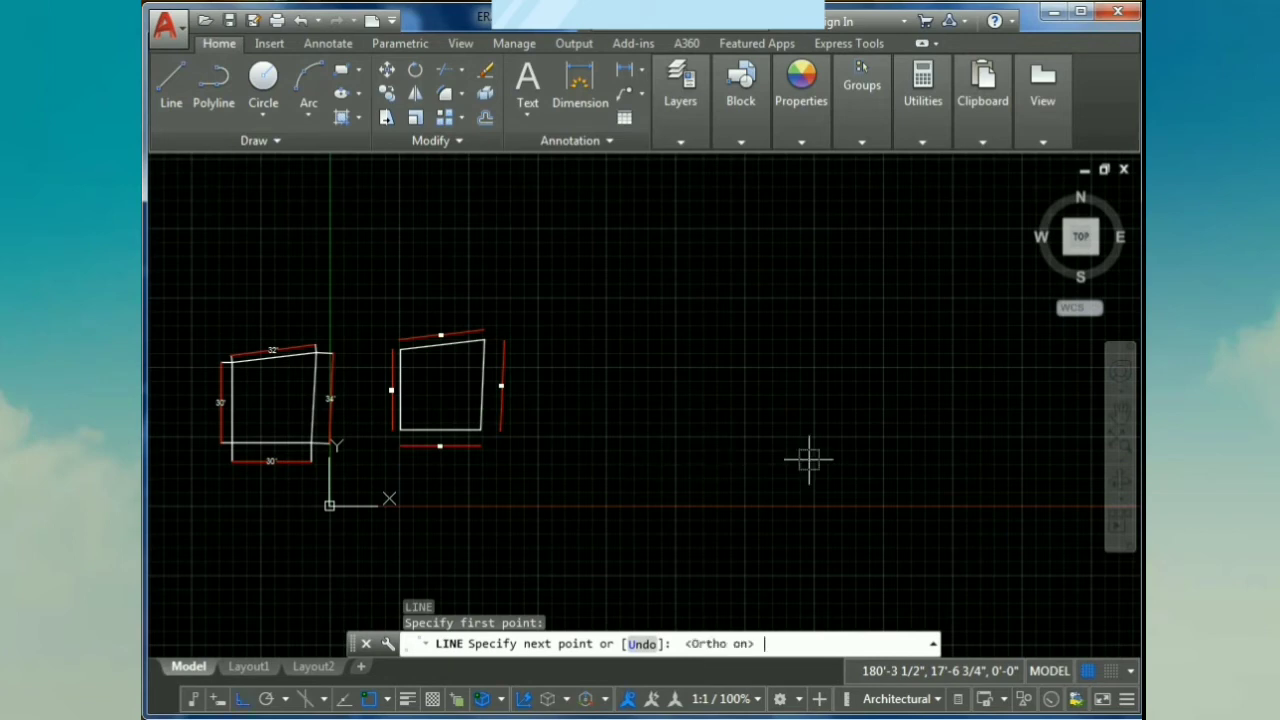
{"action": "type", "text": "30'"}
{"action": "key", "text": "Return"}
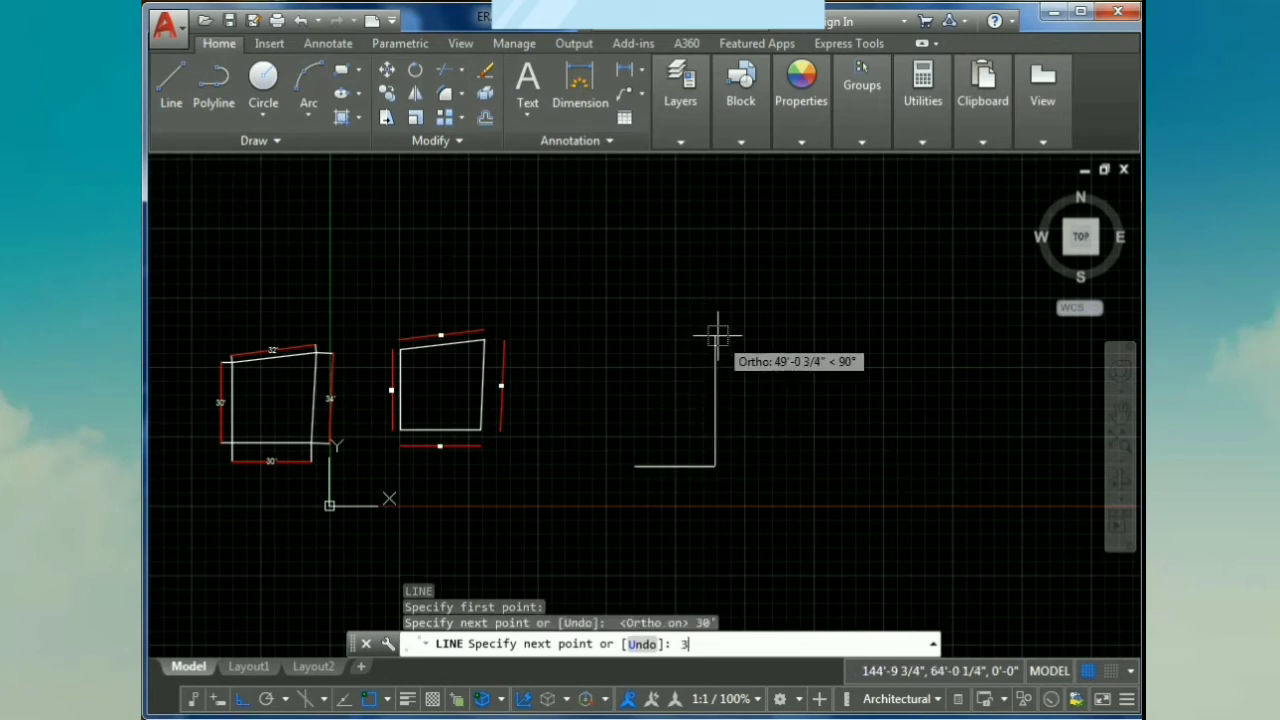
- Continue from the base line's right end with a 30' vertical line upward and finish the line
{"action": "type", "text": "30'"}
{"action": "key", "text": "Return"}
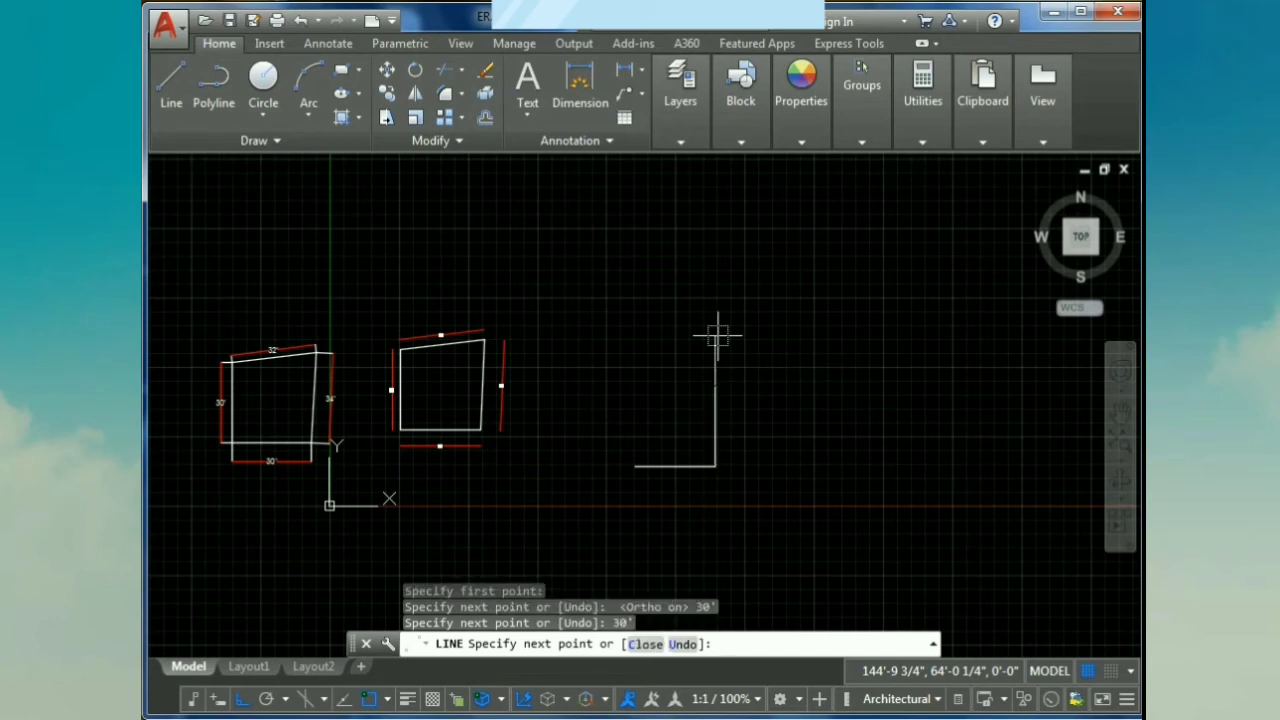
{"action": "key", "text": "Escape"}
- Draw a circle of radius 35' centred on the left end of the new base line
{"action": "scroll", "coordinate": [632, 445], "scroll_direction": "up", "scroll_amount": 4}
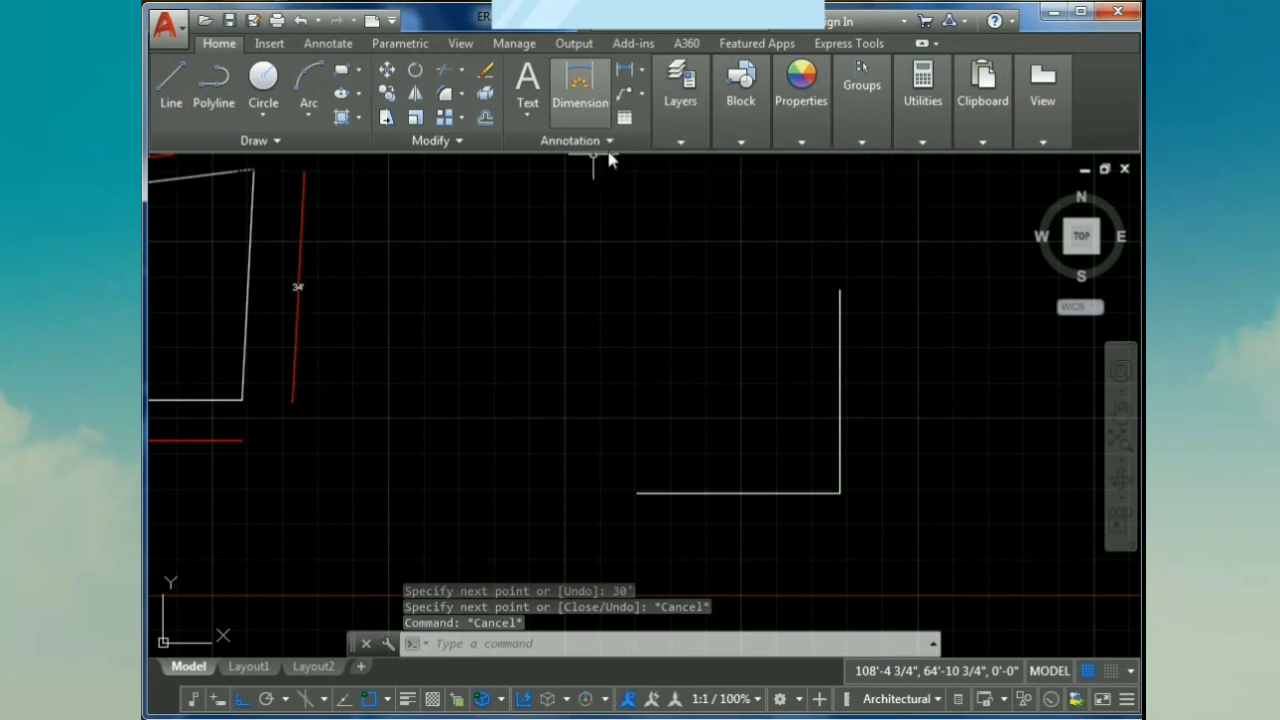
{"action": "type", "text": "c"}
{"action": "key", "text": "Return"}
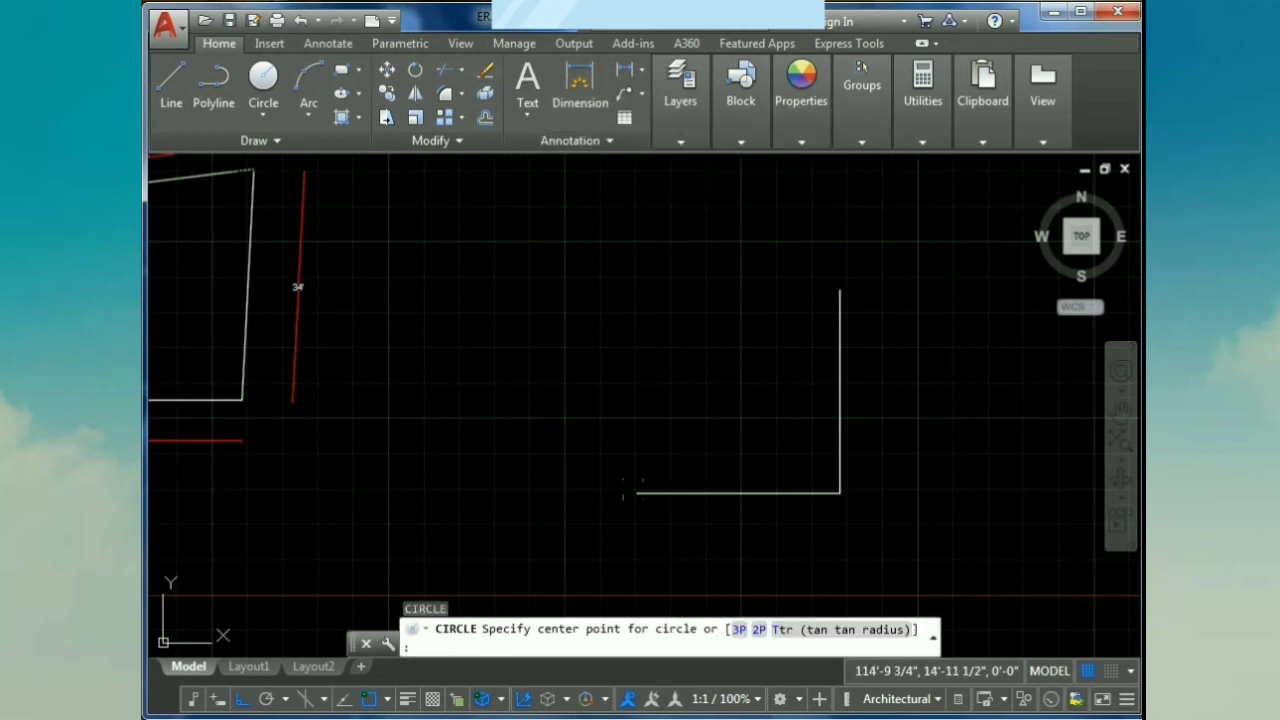
{"action": "left_click", "coordinate": [636, 492]}
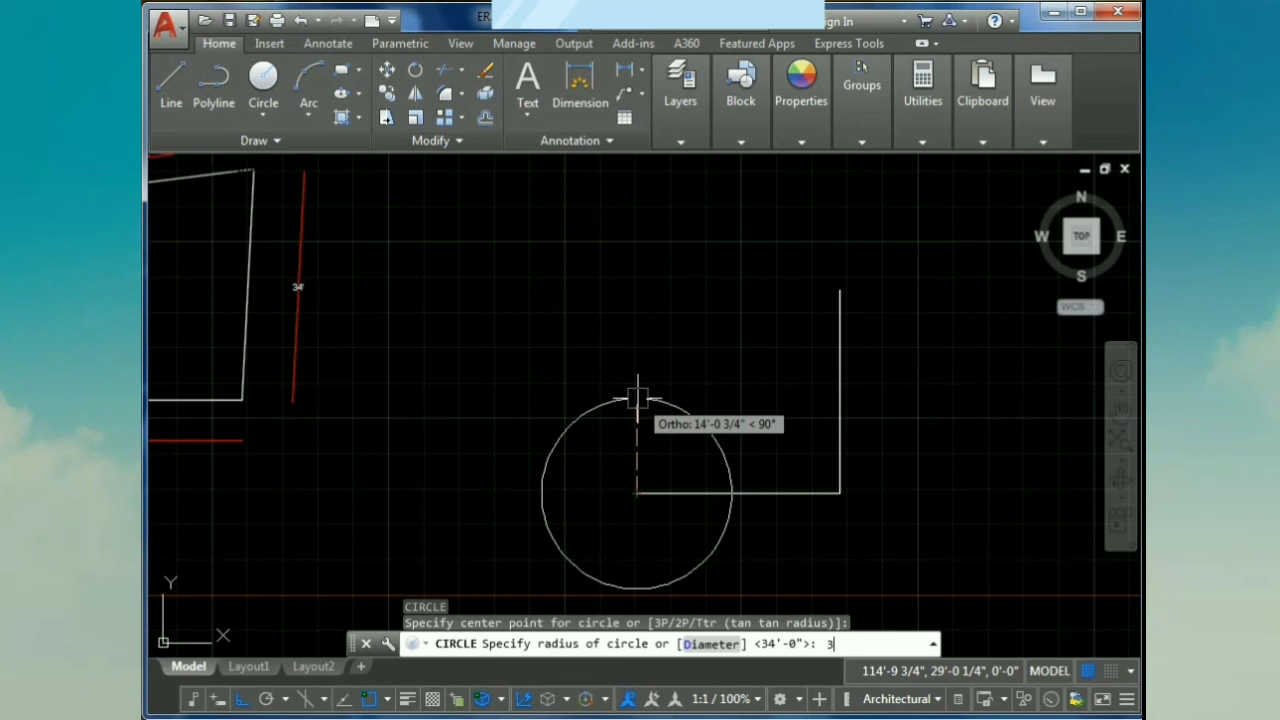
{"action": "key", "text": "Return"}
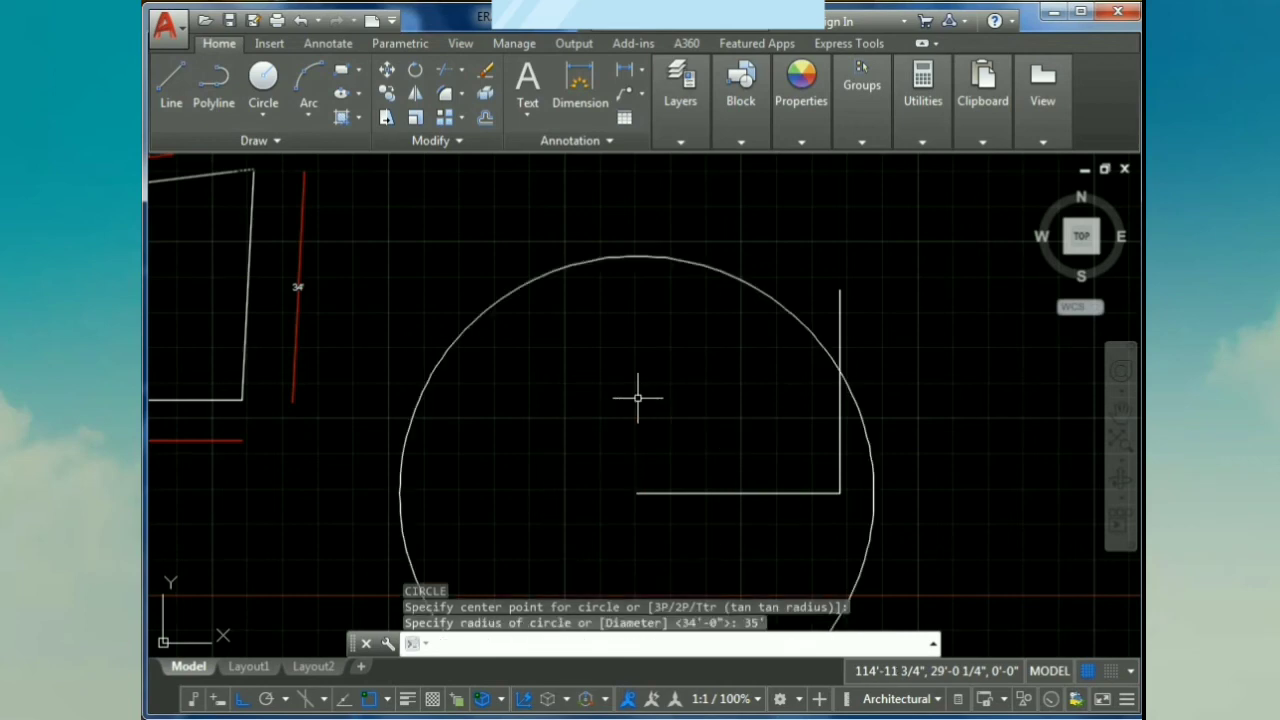
{"action": "type", "text": "l"}
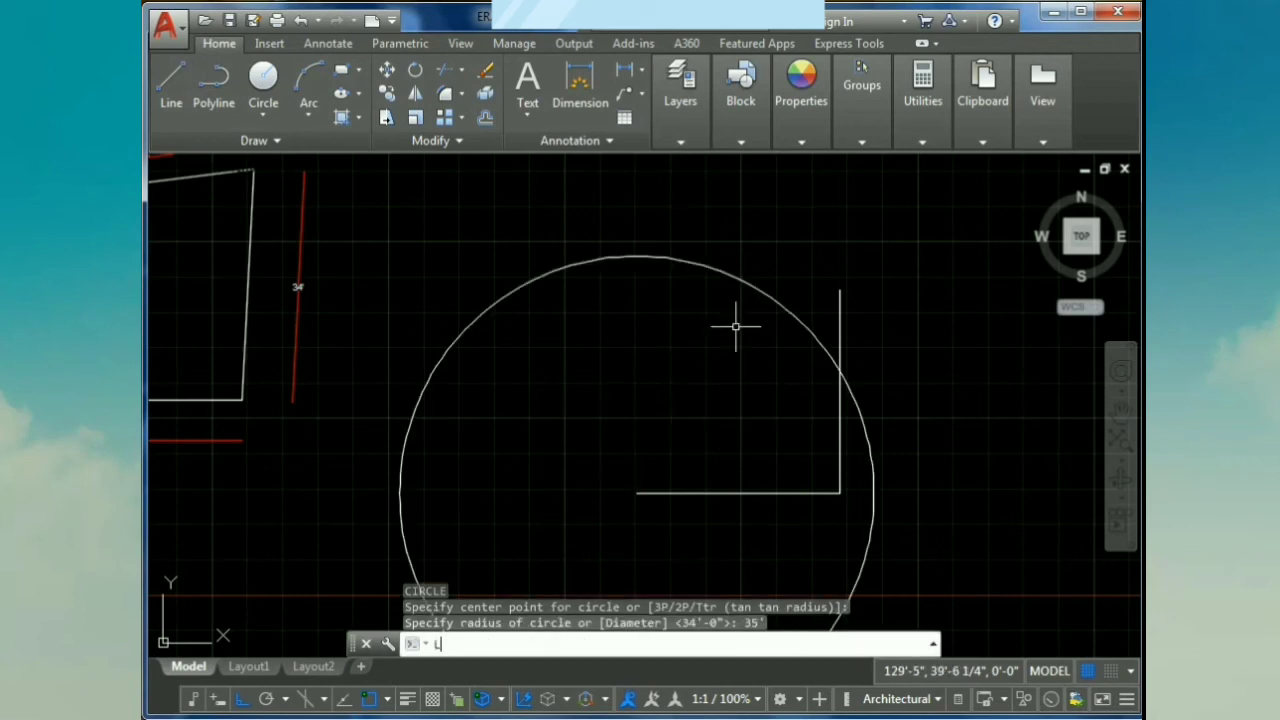
{"action": "key", "text": "Return"}
{"action": "left_click", "coordinate": [840, 290]}
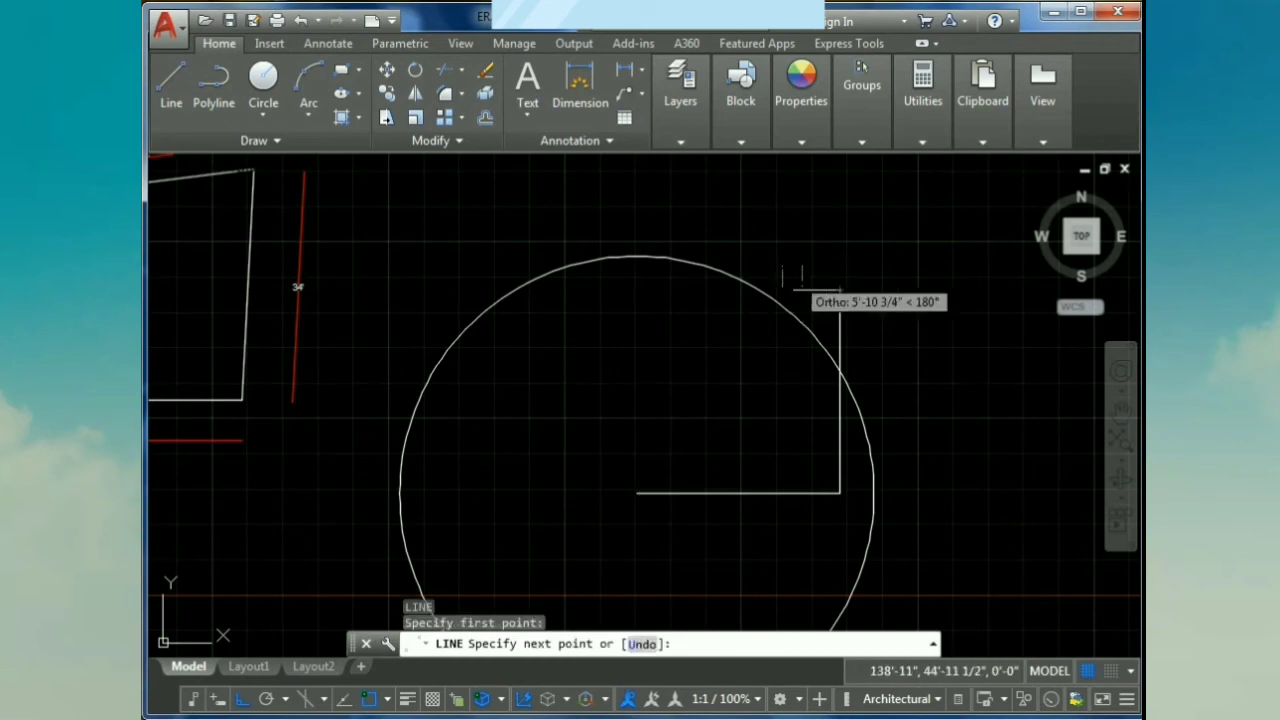
{"action": "key", "text": "Escape"}
{"action": "key", "text": "Escape"}
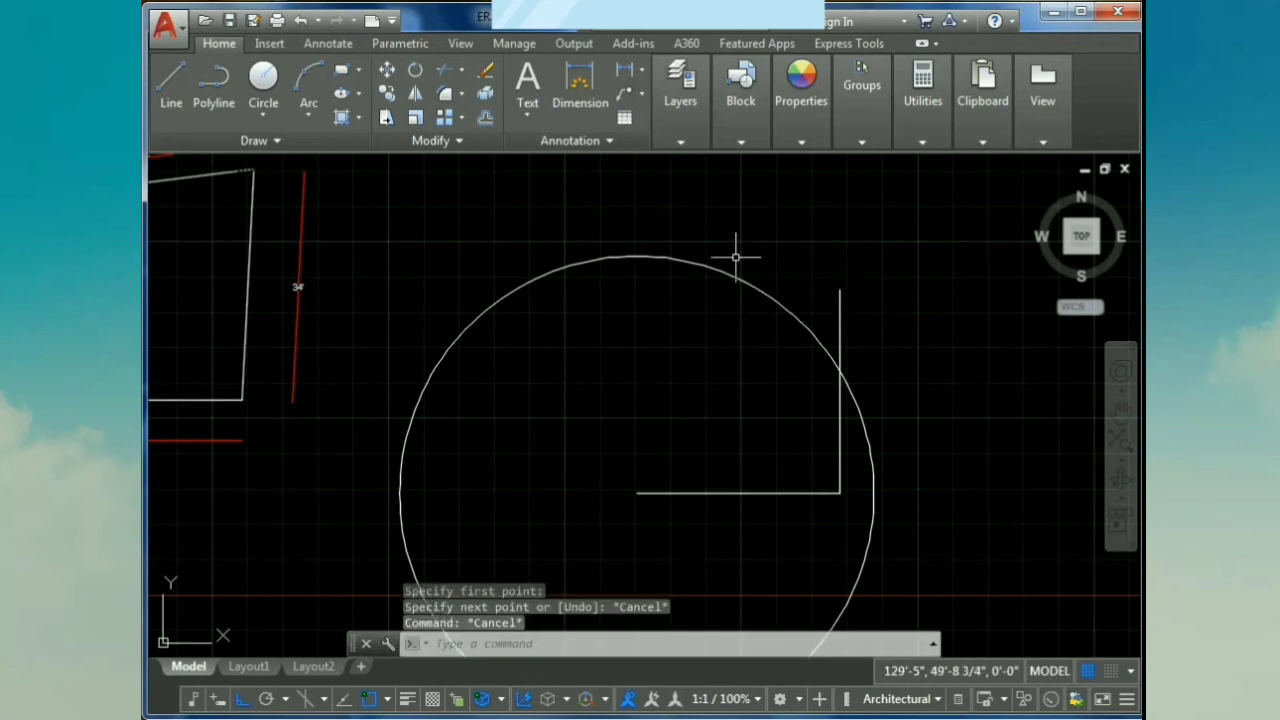
- Draw a circle of radius 33' centred on the upper end of the vertical line
{"action": "type", "text": "c"}
{"action": "key", "text": "Return"}
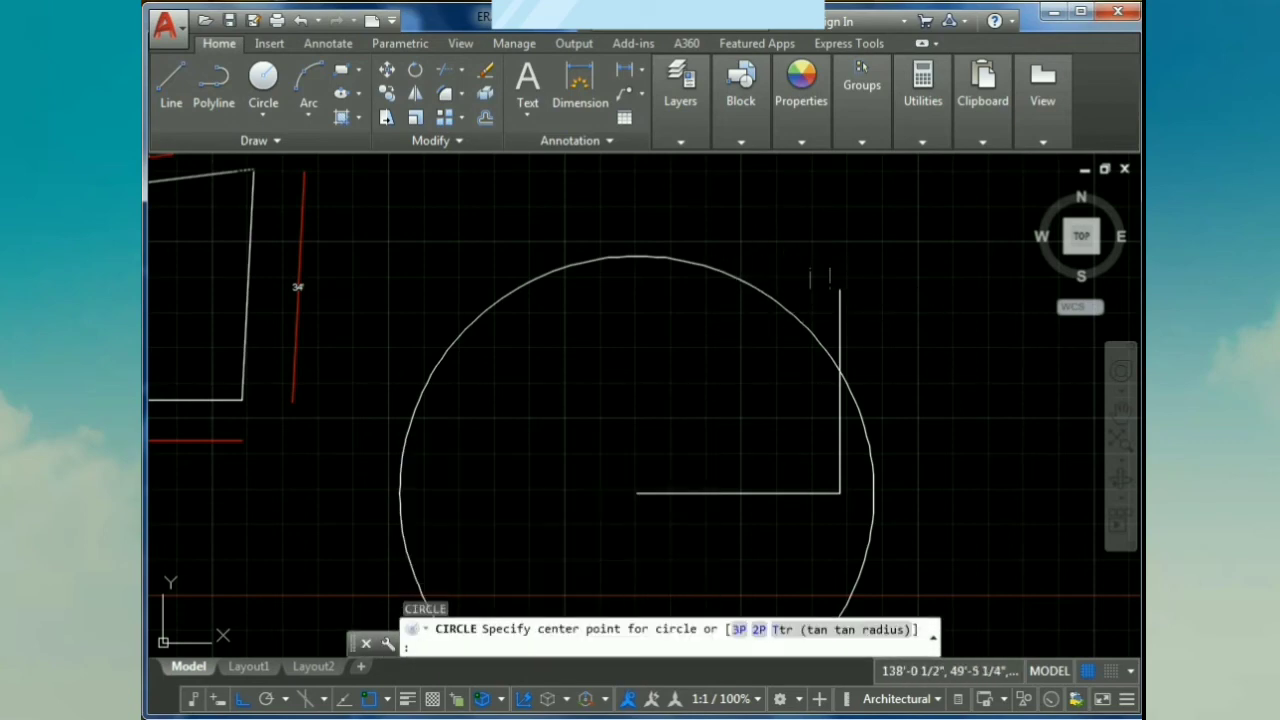
{"action": "left_click", "coordinate": [840, 290]}
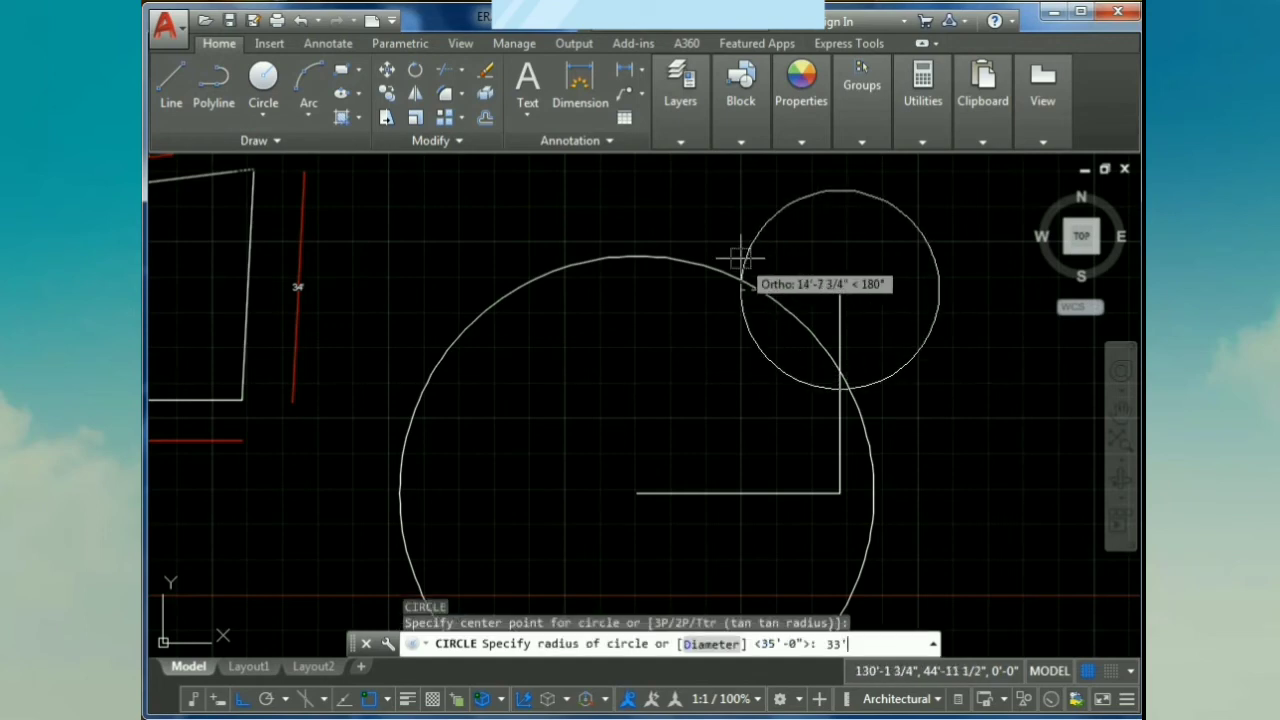
{"action": "type", "text": "33'"}
{"action": "key", "text": "Return"}
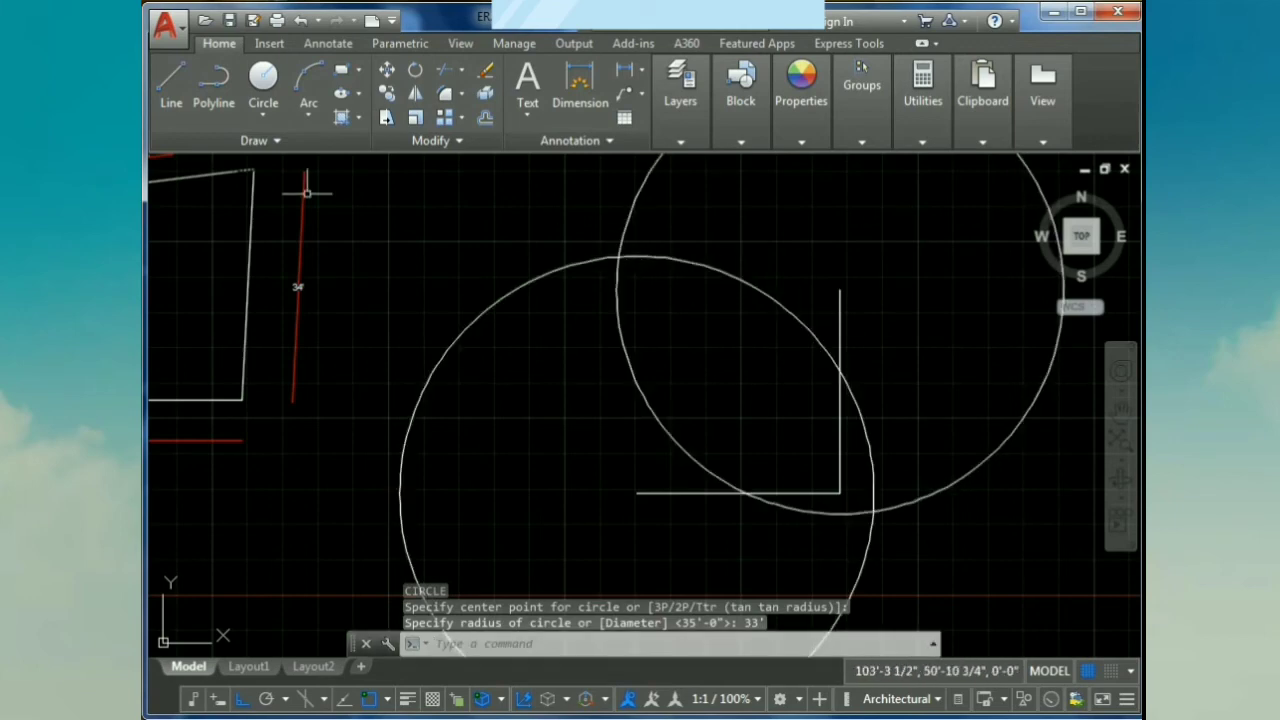
- Draw a line from the circles' upper-left intersection to the left end of the base line
{"action": "left_click", "coordinate": [166, 86]}
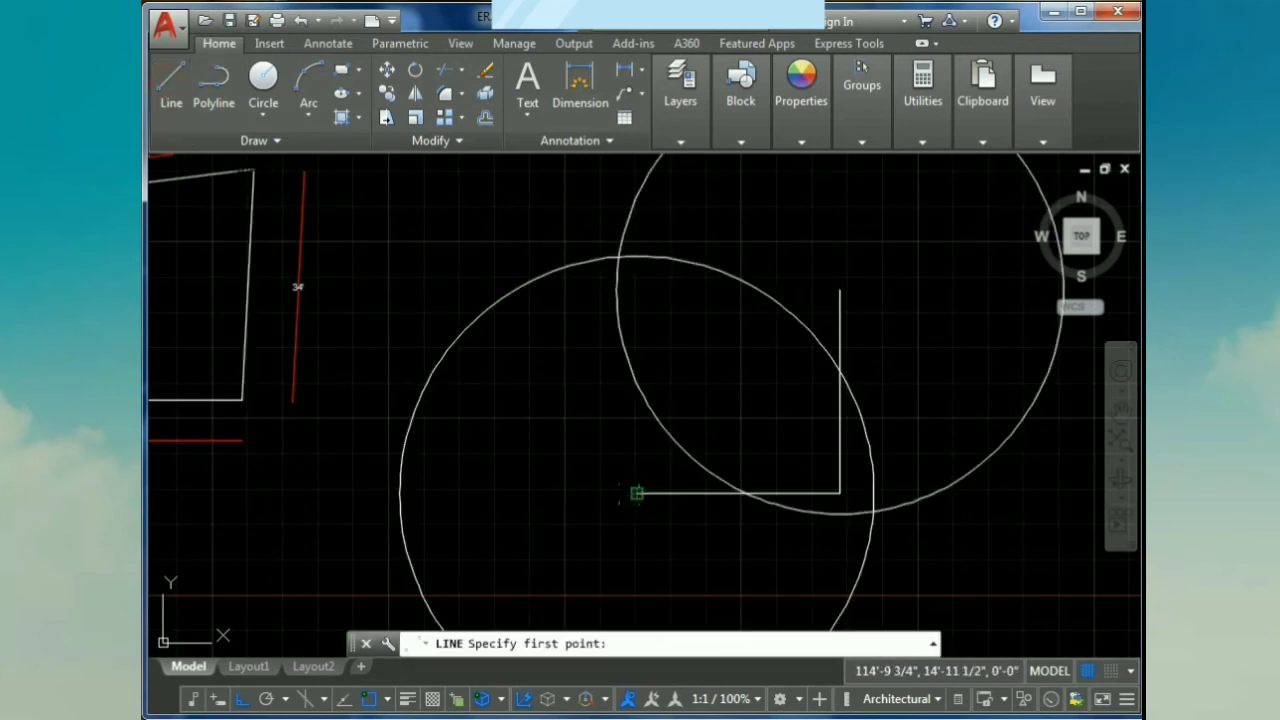
{"action": "left_click", "coordinate": [617, 258]}
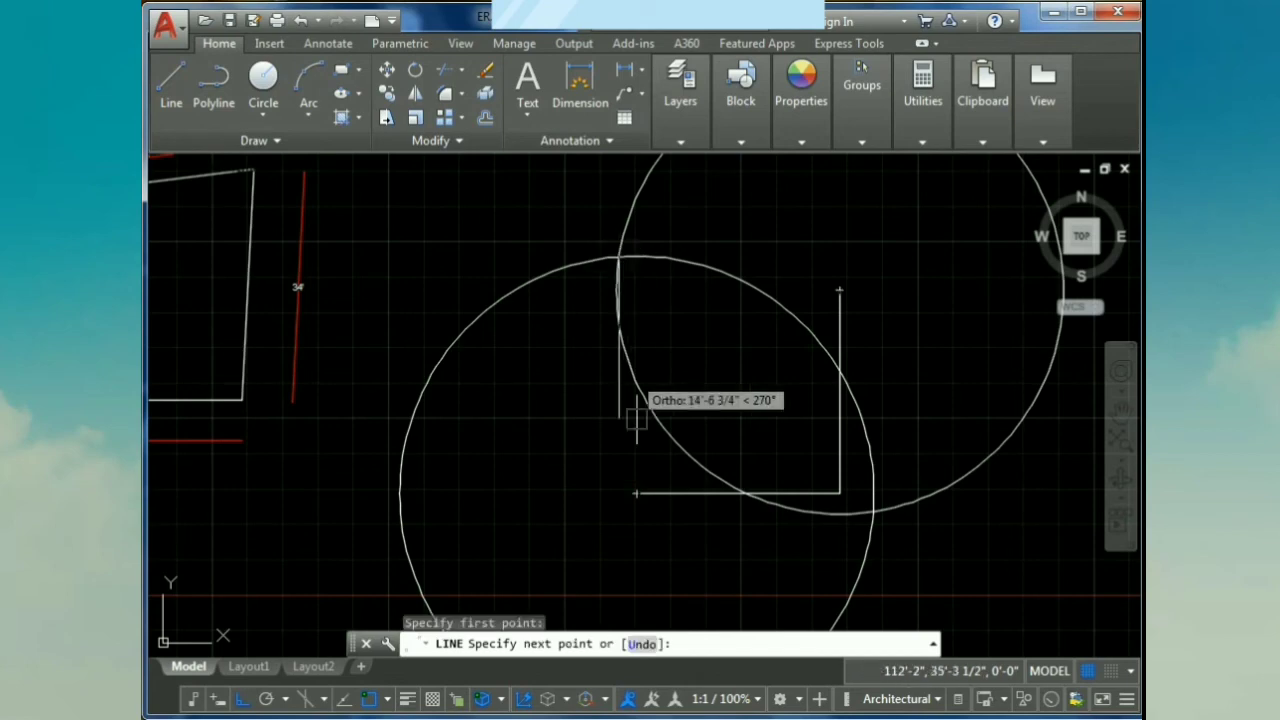
{"action": "left_click", "coordinate": [637, 493]}
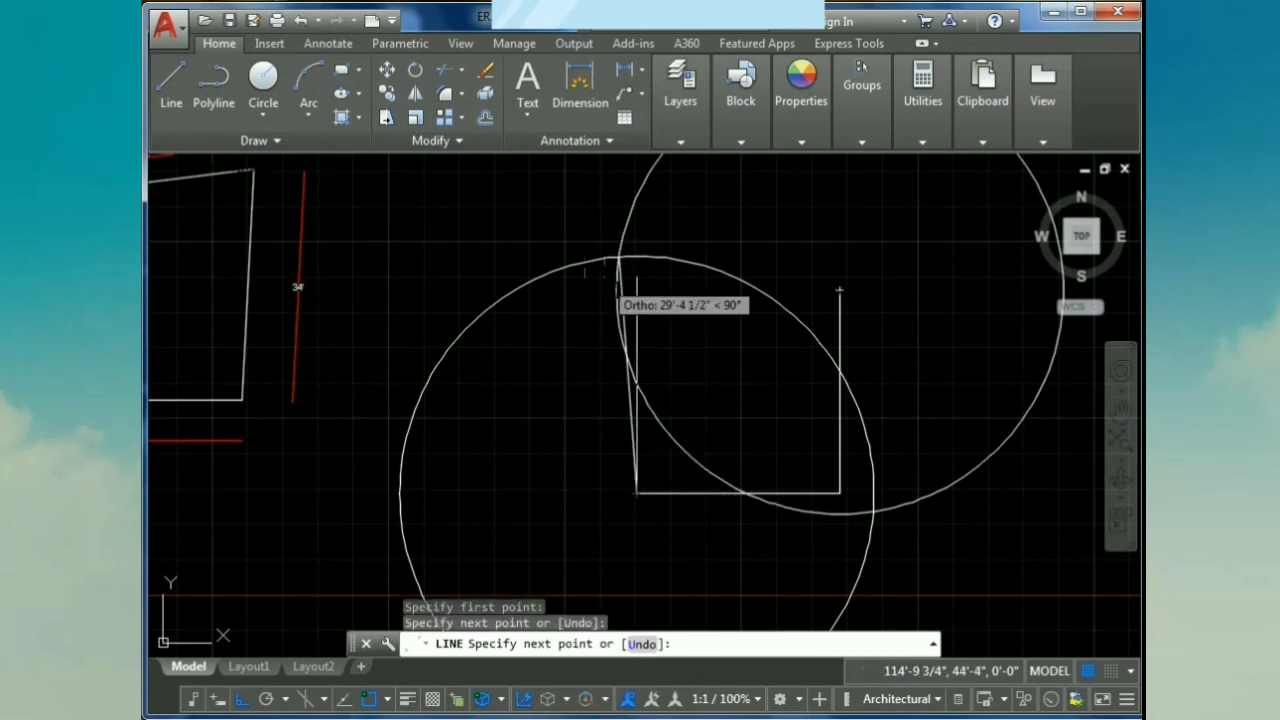
{"action": "key", "text": "Escape"}
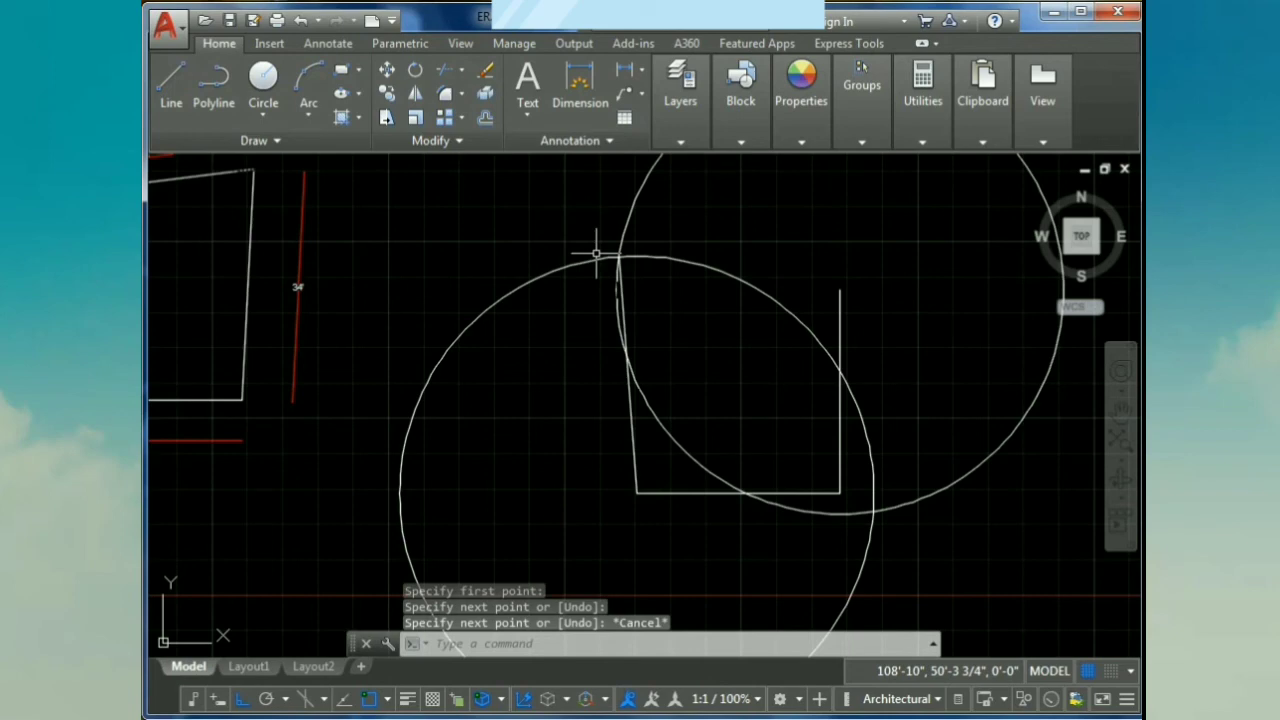
- Close the plot with a line from the vertical line's upper end to the circles' upper-left intersection
{"action": "type", "text": "l"}
{"action": "key", "text": "Return"}
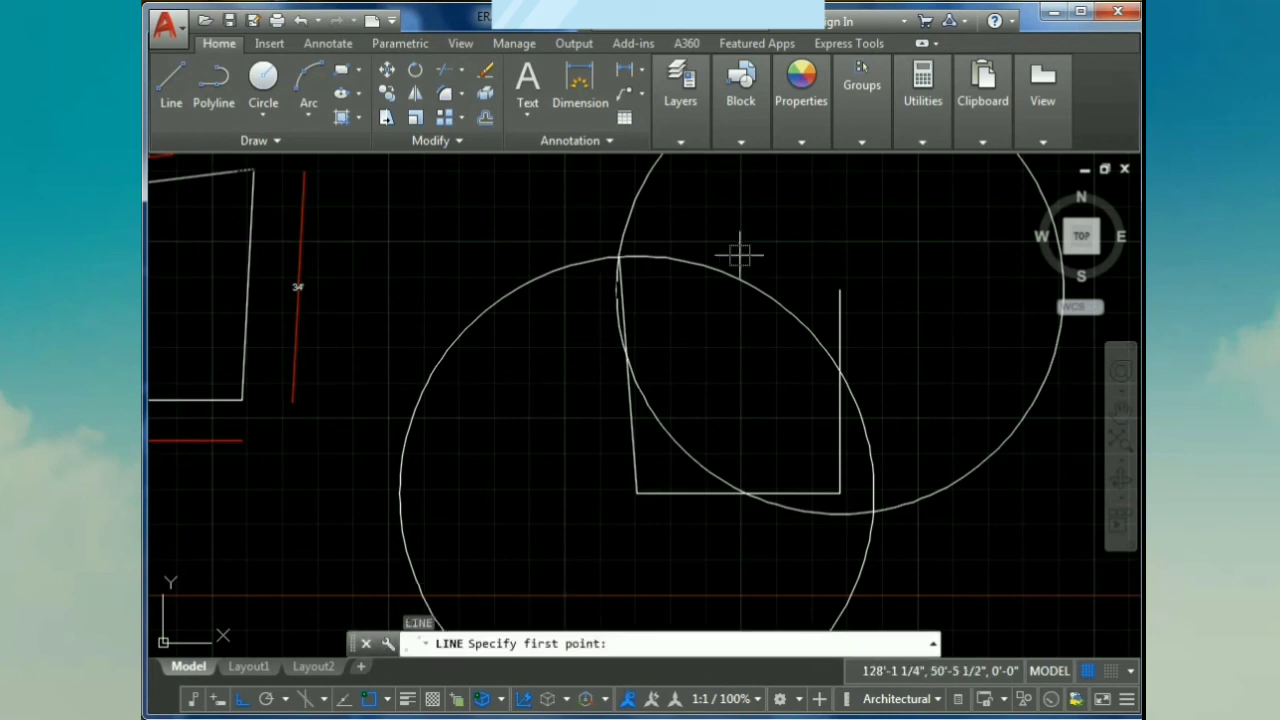
{"action": "left_click", "coordinate": [839, 290]}
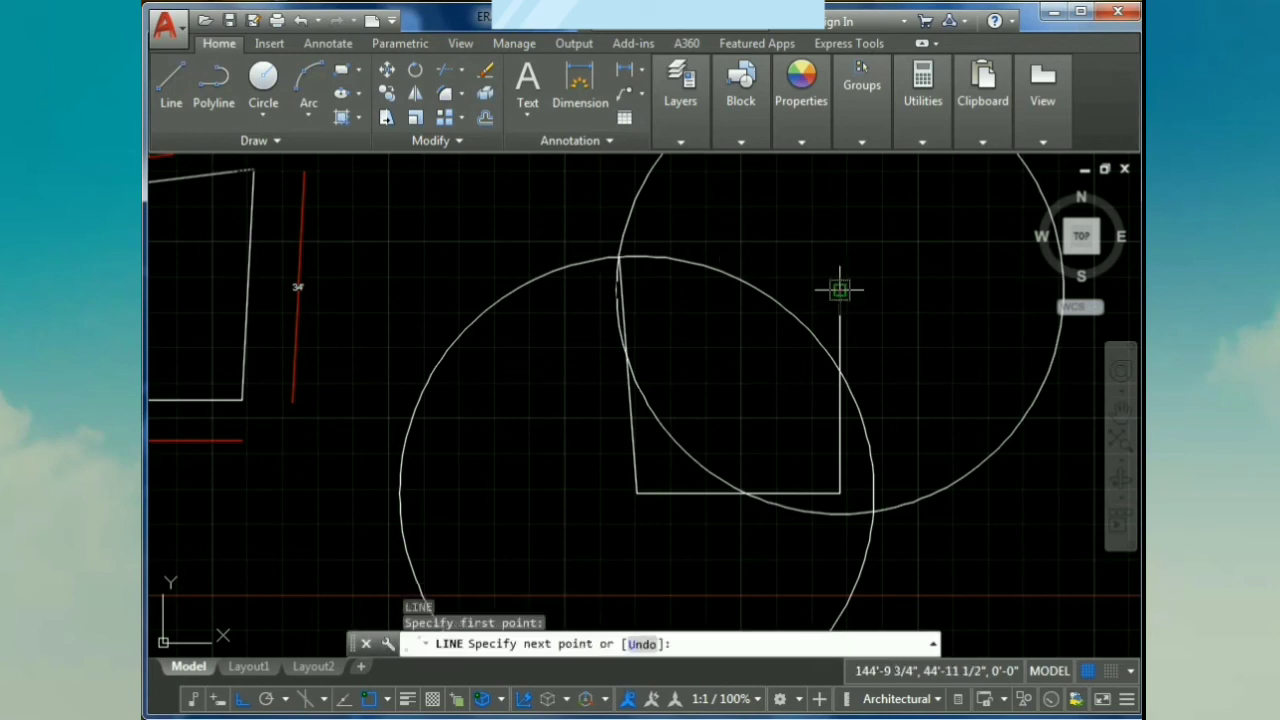
{"action": "left_click", "coordinate": [619, 258]}
{"action": "key", "text": "Escape"}
{"action": "key", "text": "Escape"}
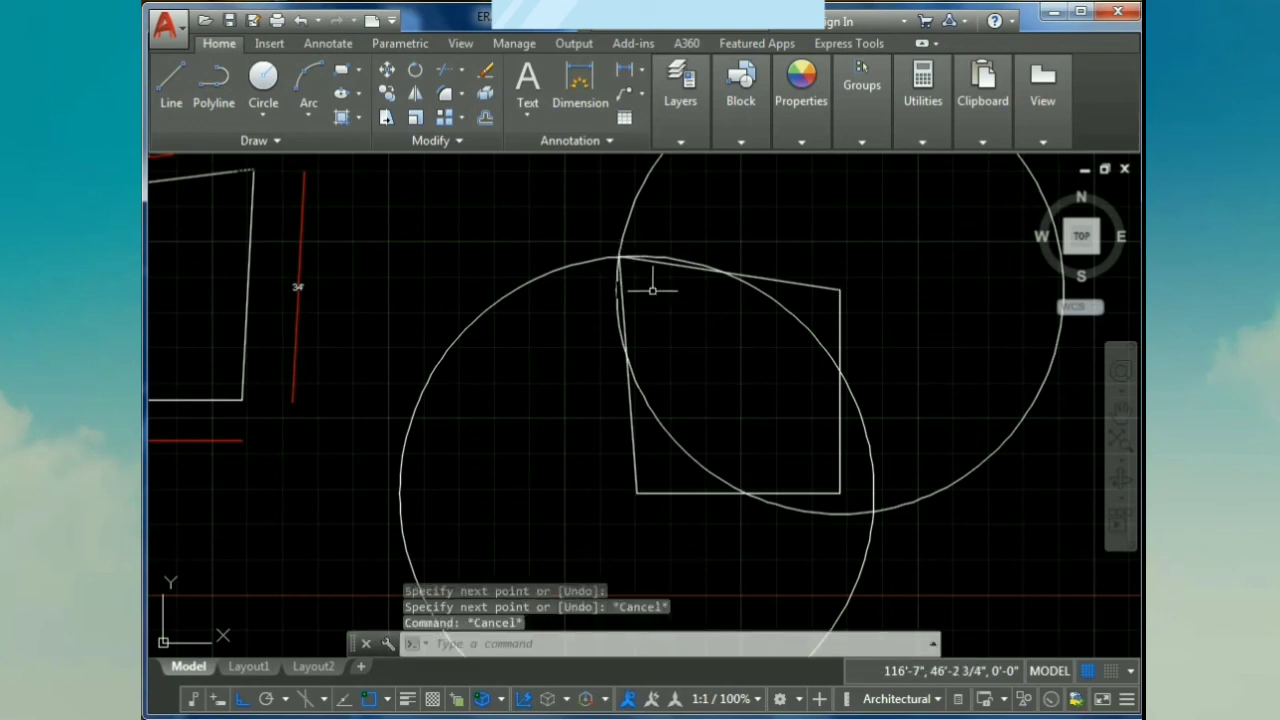
{"action": "key", "text": "Escape"}
- Erase both construction circles, keeping only the four sides of the new plot
{"action": "left_click", "coordinate": [994, 523]}
{"action": "left_click", "coordinate": [929, 420]}
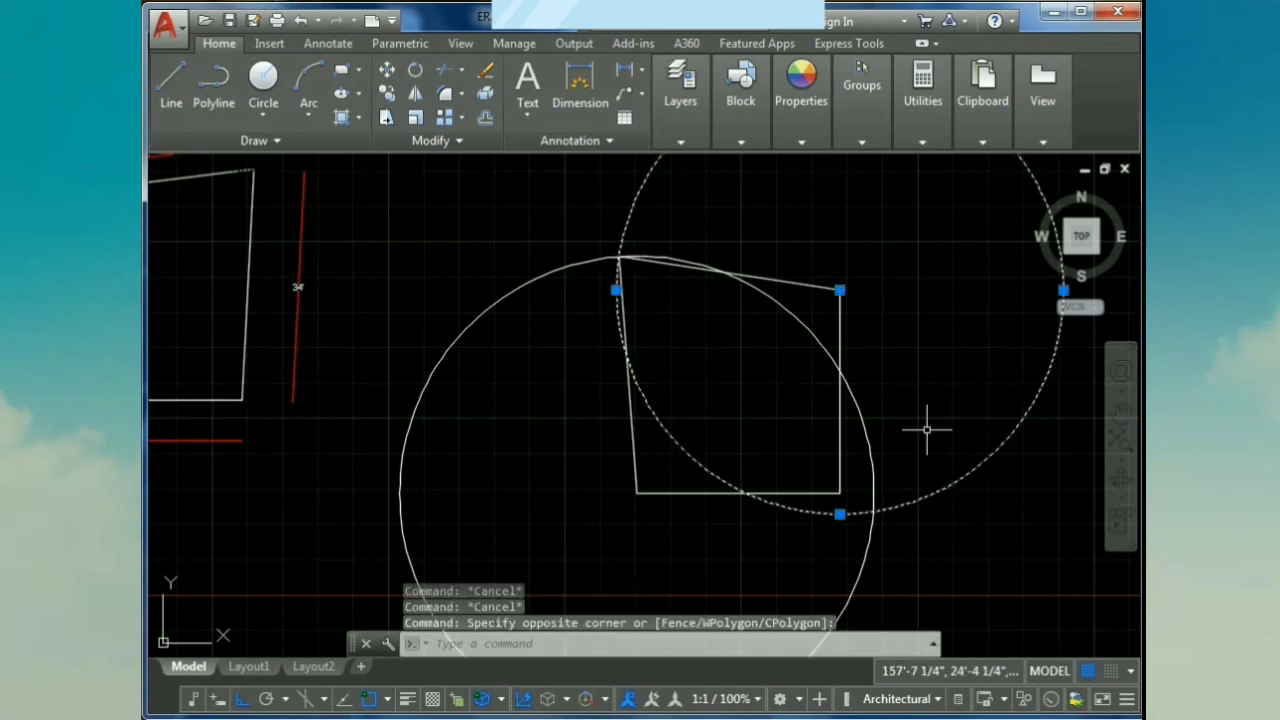
{"action": "key", "text": "Delete"}
{"action": "left_click", "coordinate": [920, 517]}
{"action": "left_click", "coordinate": [864, 501]}
{"action": "key", "text": "Delete"}
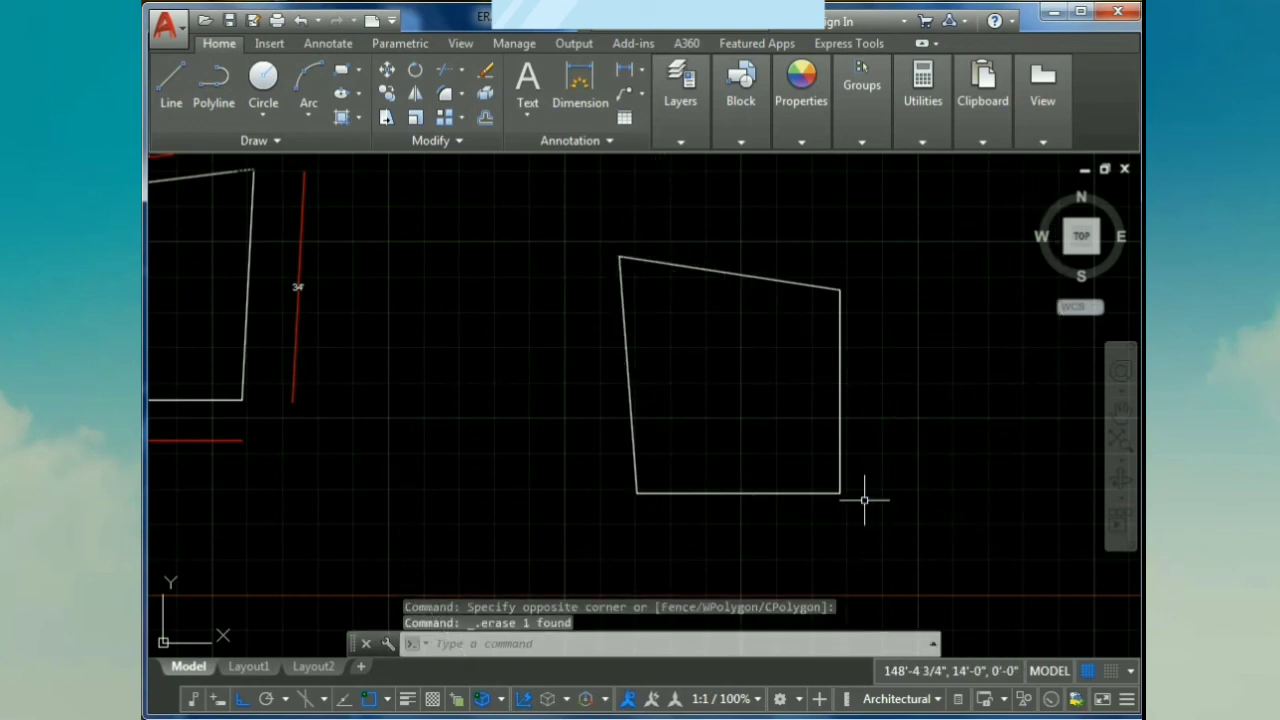
- Add an aligned dimension to the new plot's sloped top edge with Ortho off, placing it above the edge
{"action": "left_click", "coordinate": [580, 88]}
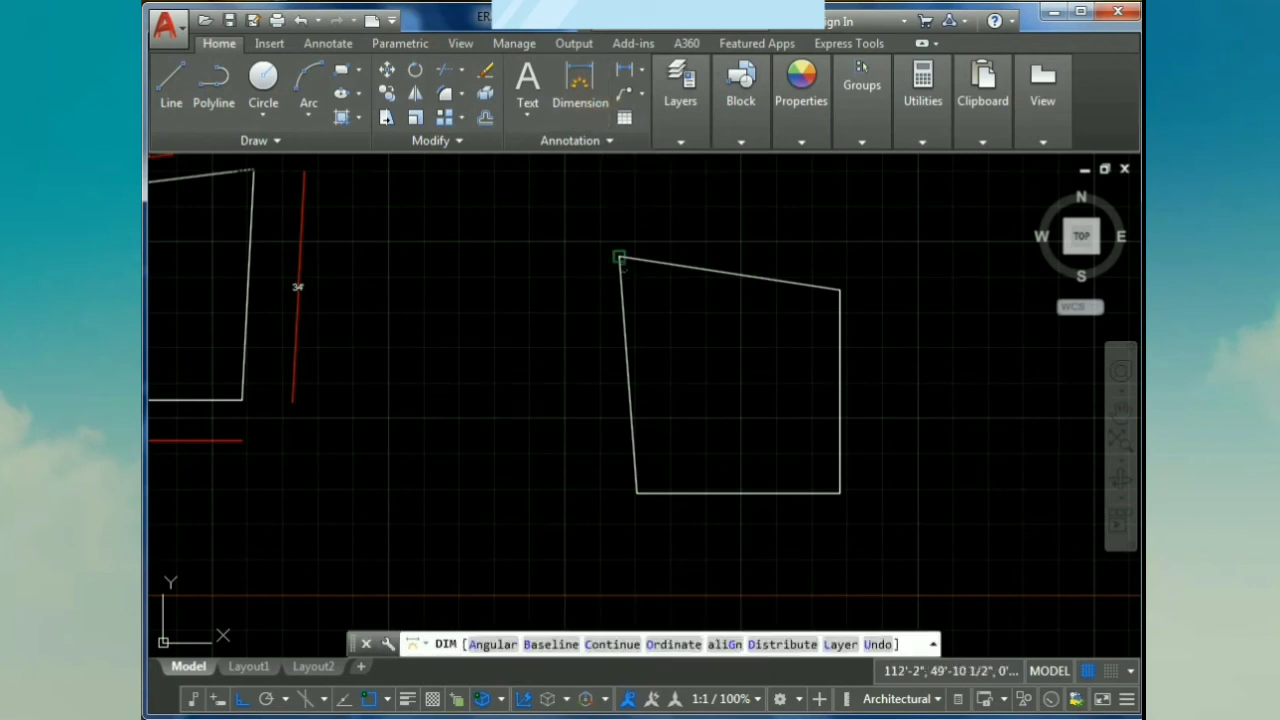
{"action": "left_click", "coordinate": [619, 256]}
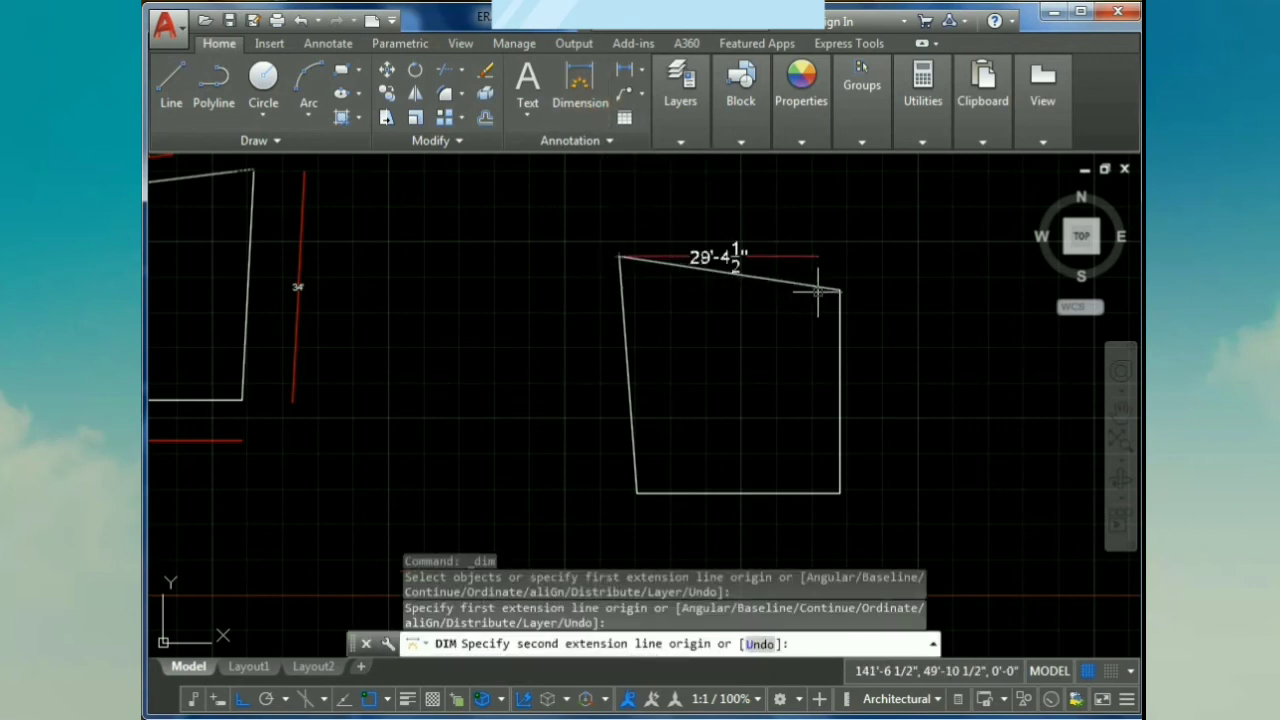
{"action": "key", "text": "F8"}
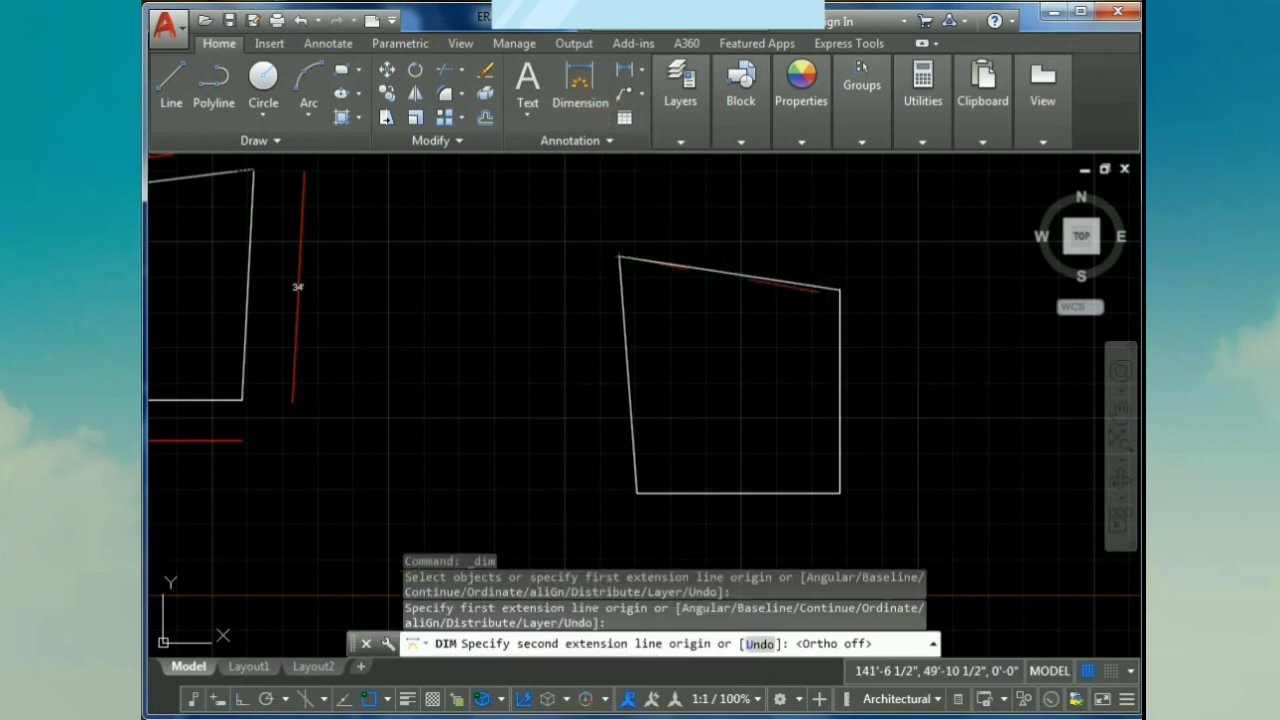
{"action": "left_click", "coordinate": [840, 289]}
{"action": "left_click", "coordinate": [843, 256]}
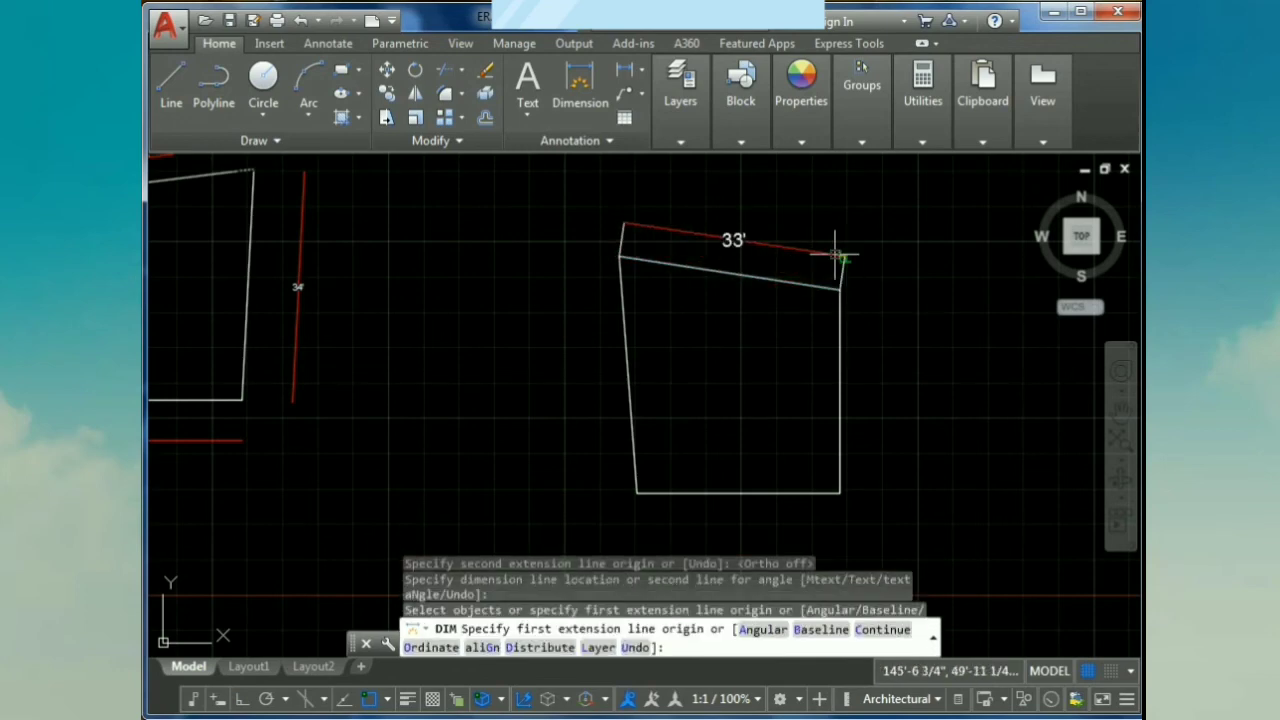
- Add an aligned dimension to the new plot's slanted left edge, placing it outside the shape
{"action": "left_click", "coordinate": [598, 116]}
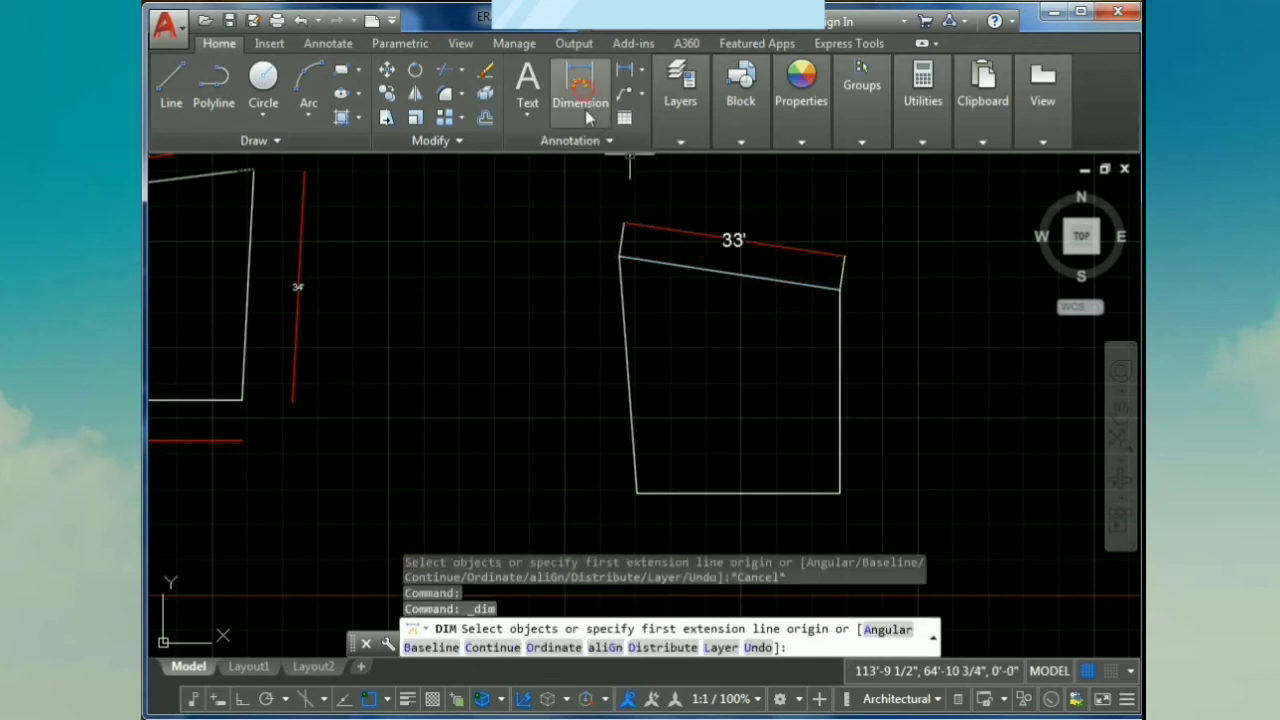
{"action": "left_click", "coordinate": [619, 257]}
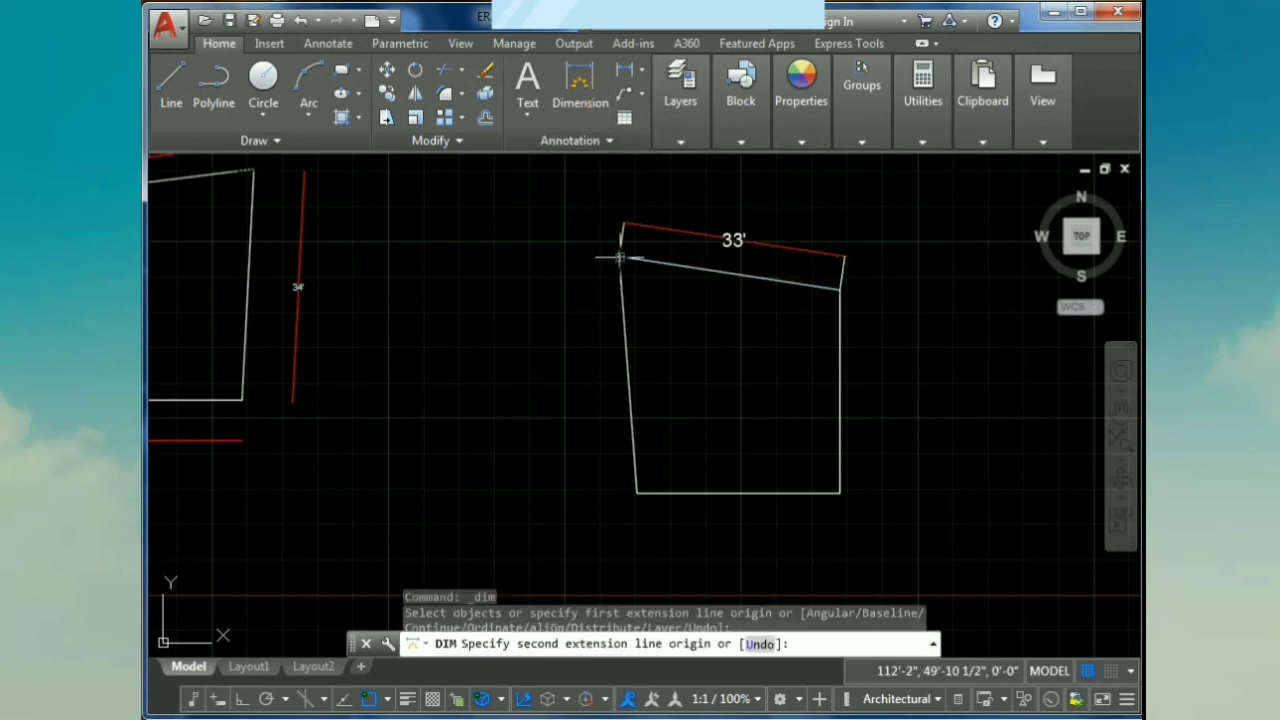
{"action": "left_click", "coordinate": [636, 493]}
{"action": "left_click", "coordinate": [582, 490]}
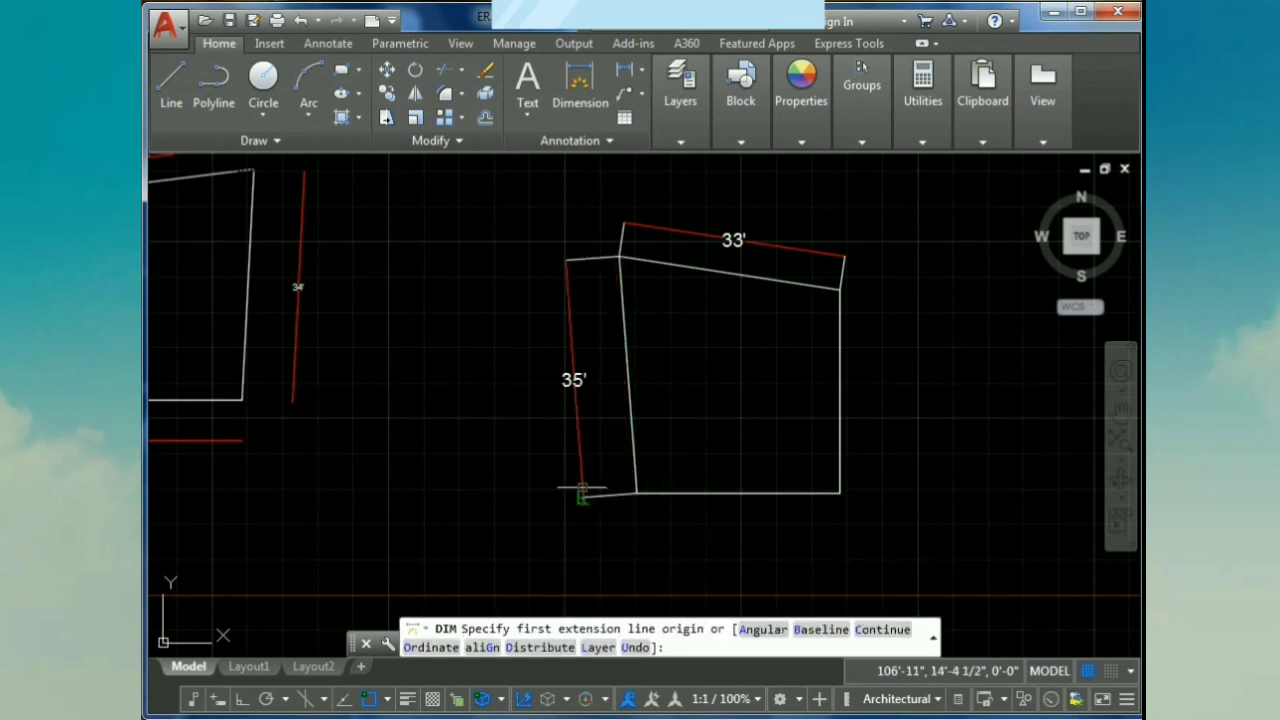
- Add a linear dimension to the new plot's horizontal bottom edge, placing it below the edge
{"action": "left_click", "coordinate": [568, 98]}
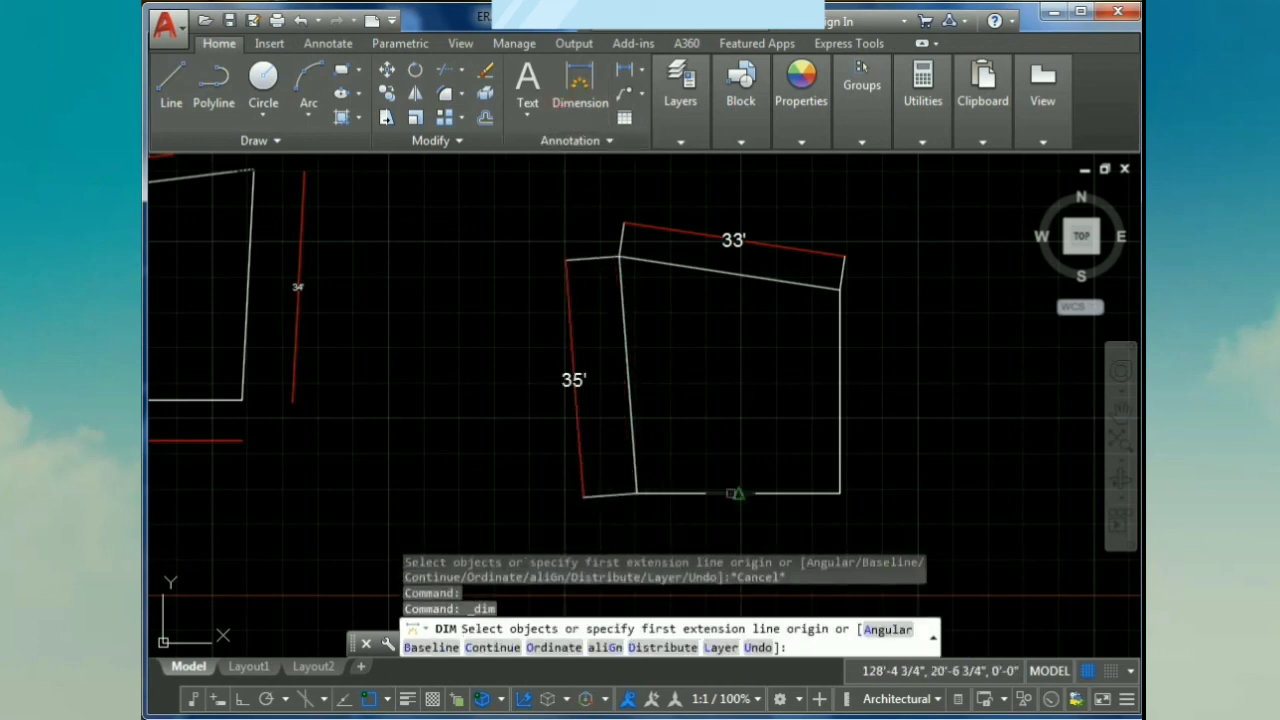
{"action": "left_click", "coordinate": [636, 493]}
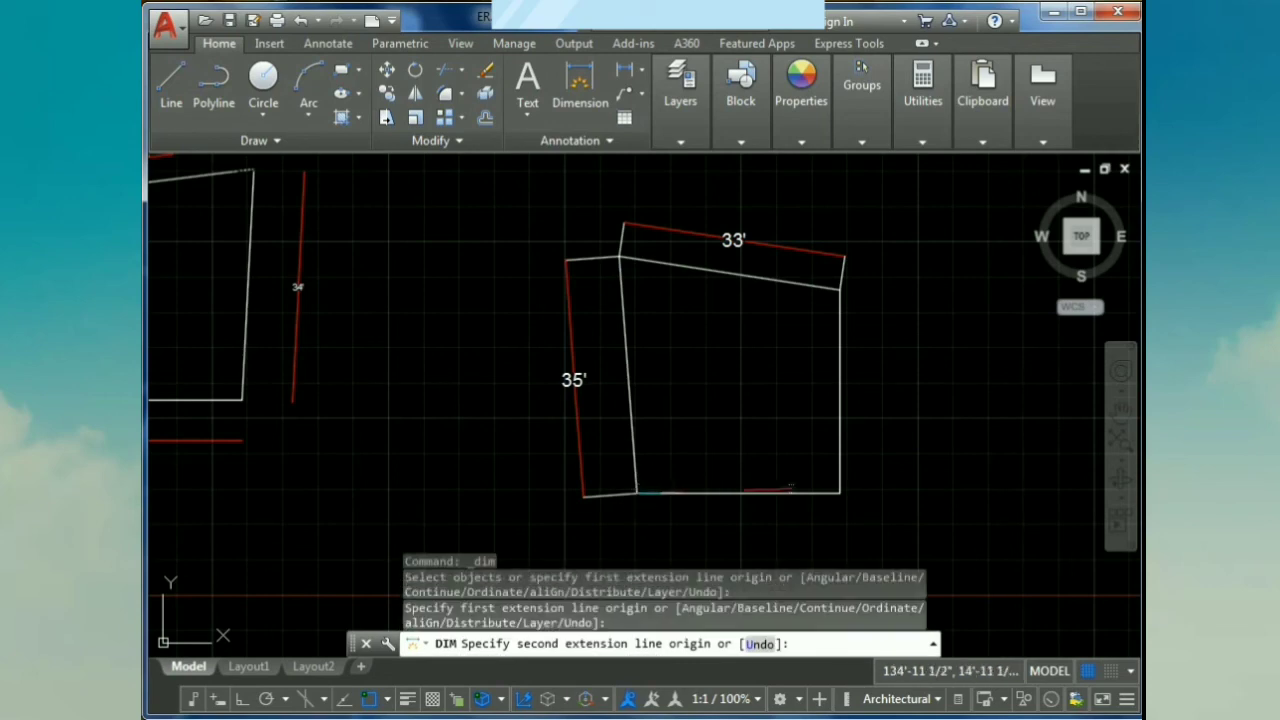
{"action": "left_click", "coordinate": [840, 493]}
{"action": "left_click", "coordinate": [840, 523]}
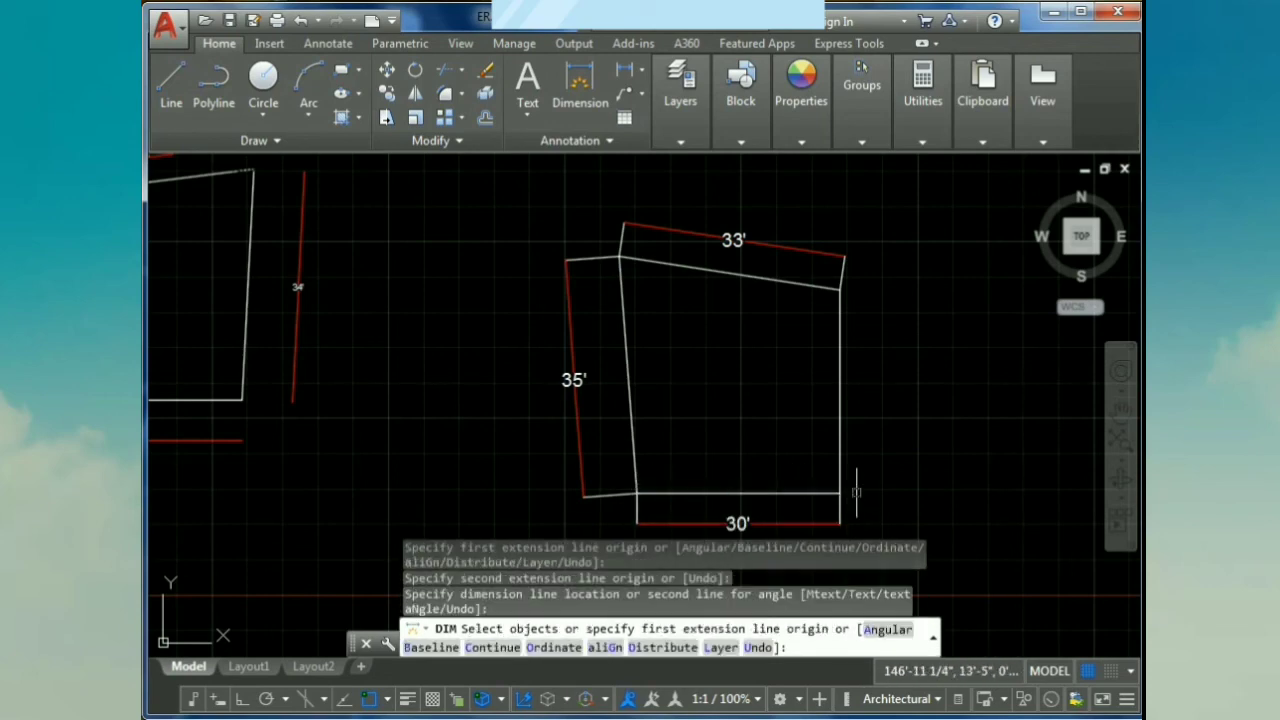
- Dimension the new plot's vertical right edge, placing the dimension outside the shape, and end the dimension command
{"action": "left_click", "coordinate": [586, 85]}
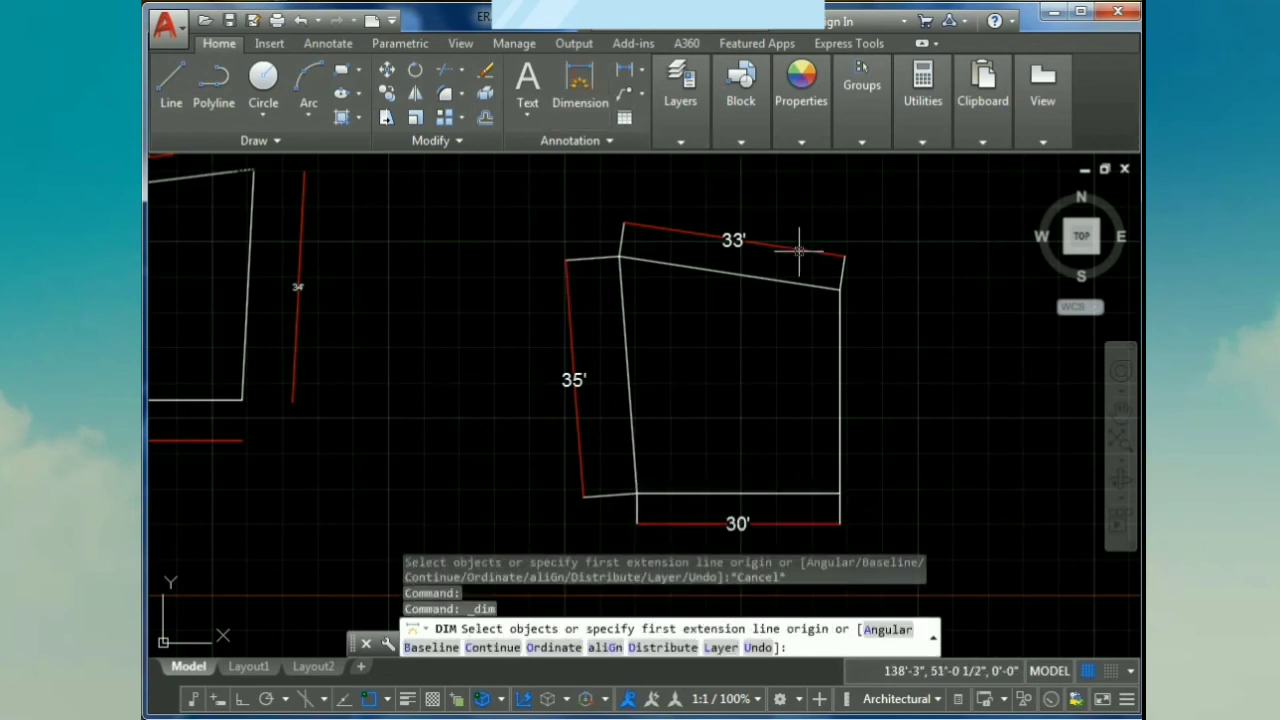
{"action": "left_click", "coordinate": [840, 289]}
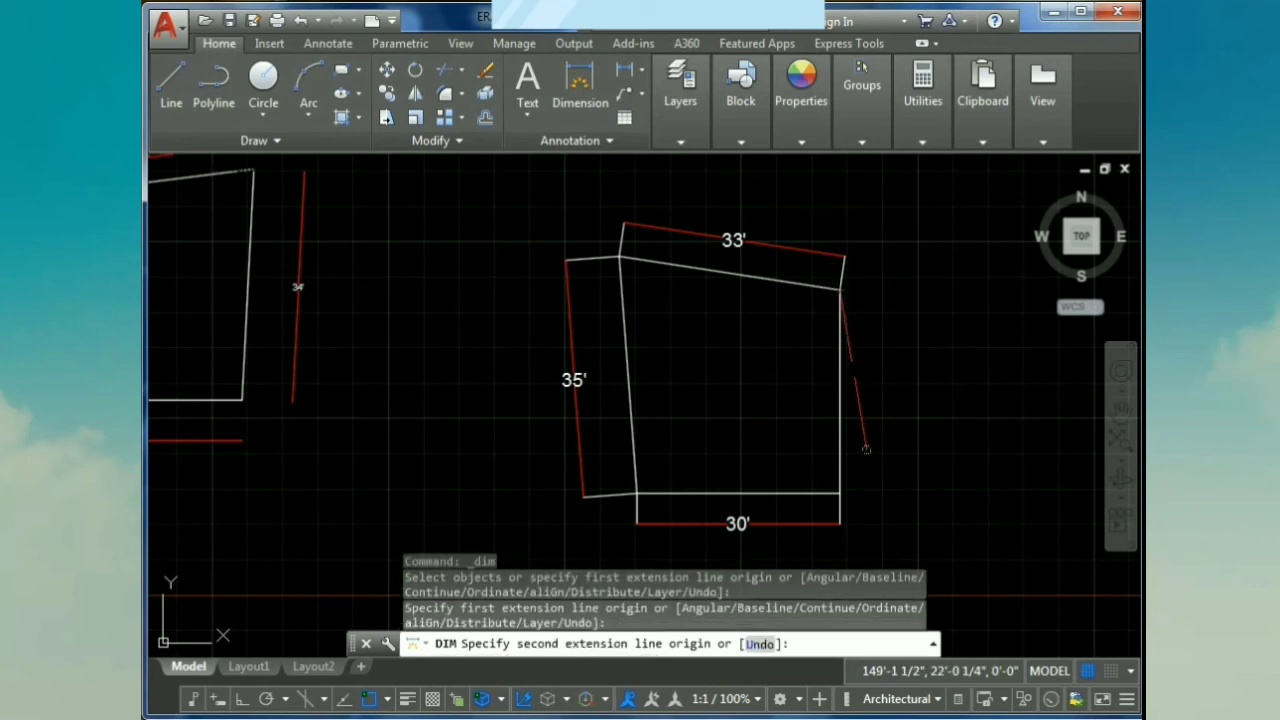
{"action": "left_click", "coordinate": [840, 493]}
{"action": "left_click", "coordinate": [884, 492]}
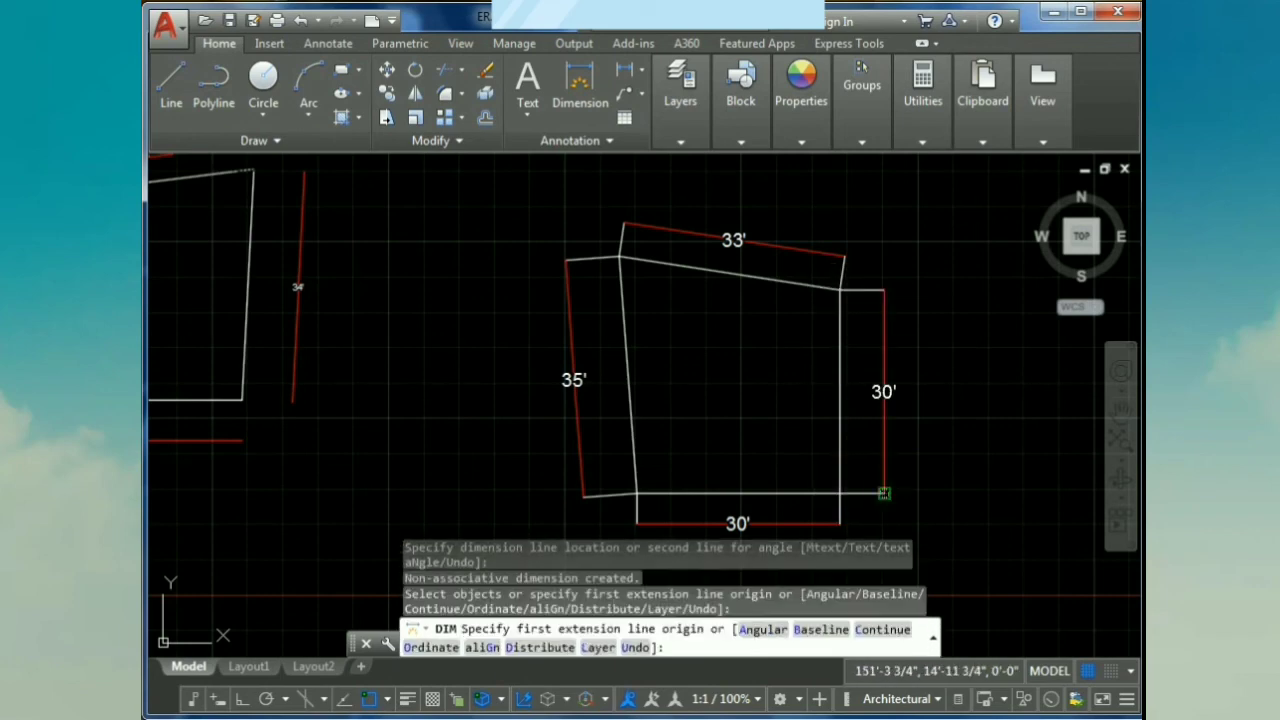
{"action": "key", "text": "Escape"}
{"action": "key", "text": "Escape"}
{"action": "key", "text": "Escape"}
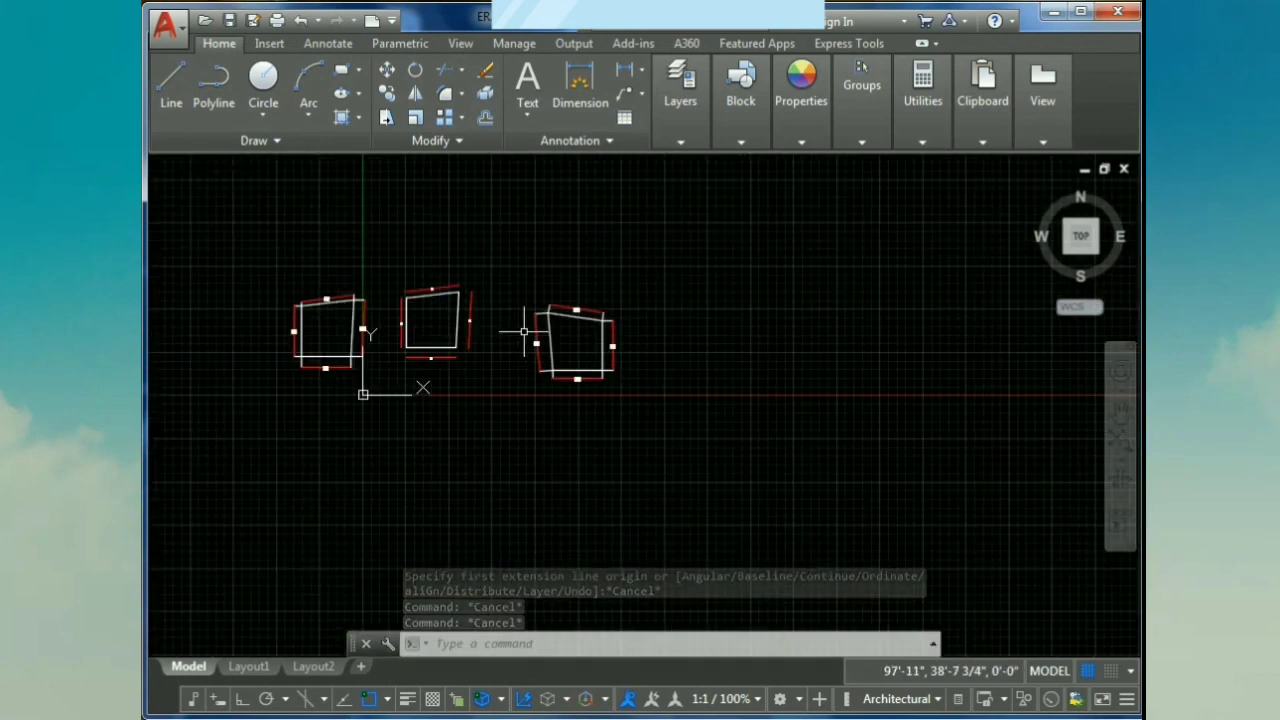
- Examine the dimensioned plots side by side, including the middle plot's side dimensions up close
{"action": "scroll", "coordinate": [524, 331], "scroll_direction": "down", "scroll_amount": 5}
{"action": "scroll", "coordinate": [311, 323], "scroll_direction": "up", "scroll_amount": 2}
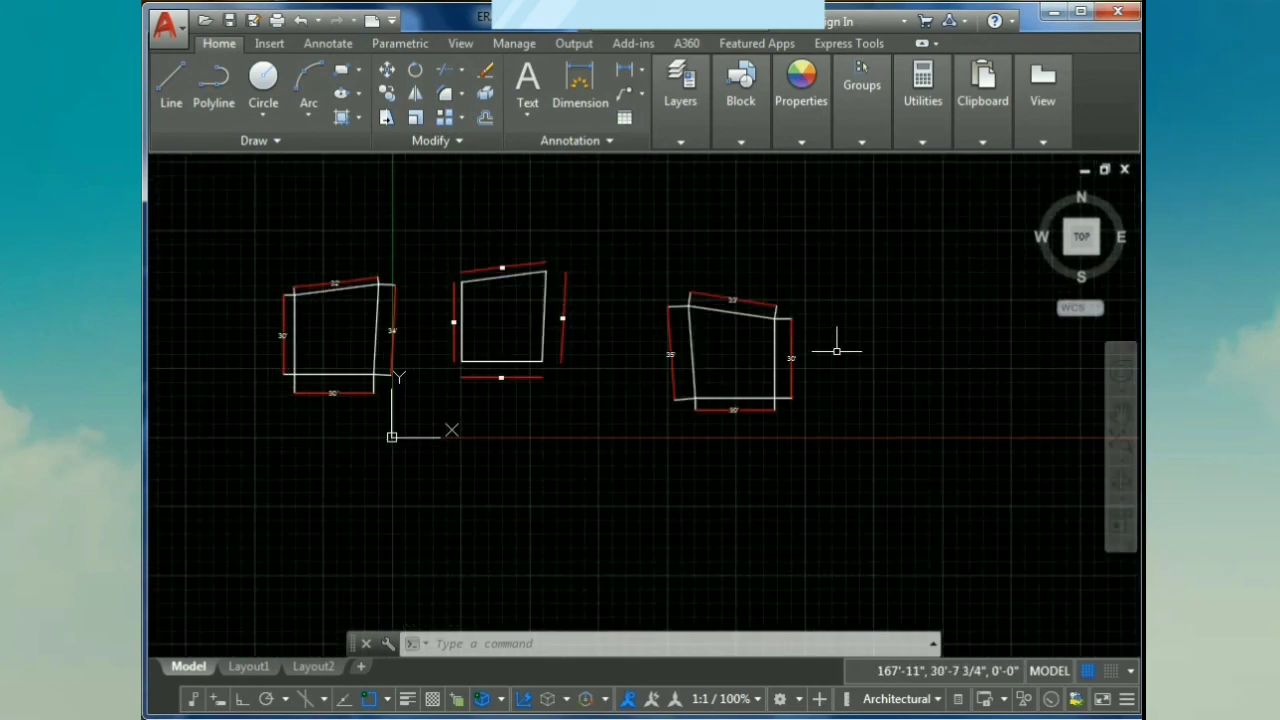
{"action": "scroll", "coordinate": [834, 346], "scroll_direction": "up", "scroll_amount": 2}
{"action": "scroll", "coordinate": [194, 257], "scroll_direction": "up", "scroll_amount": 4}
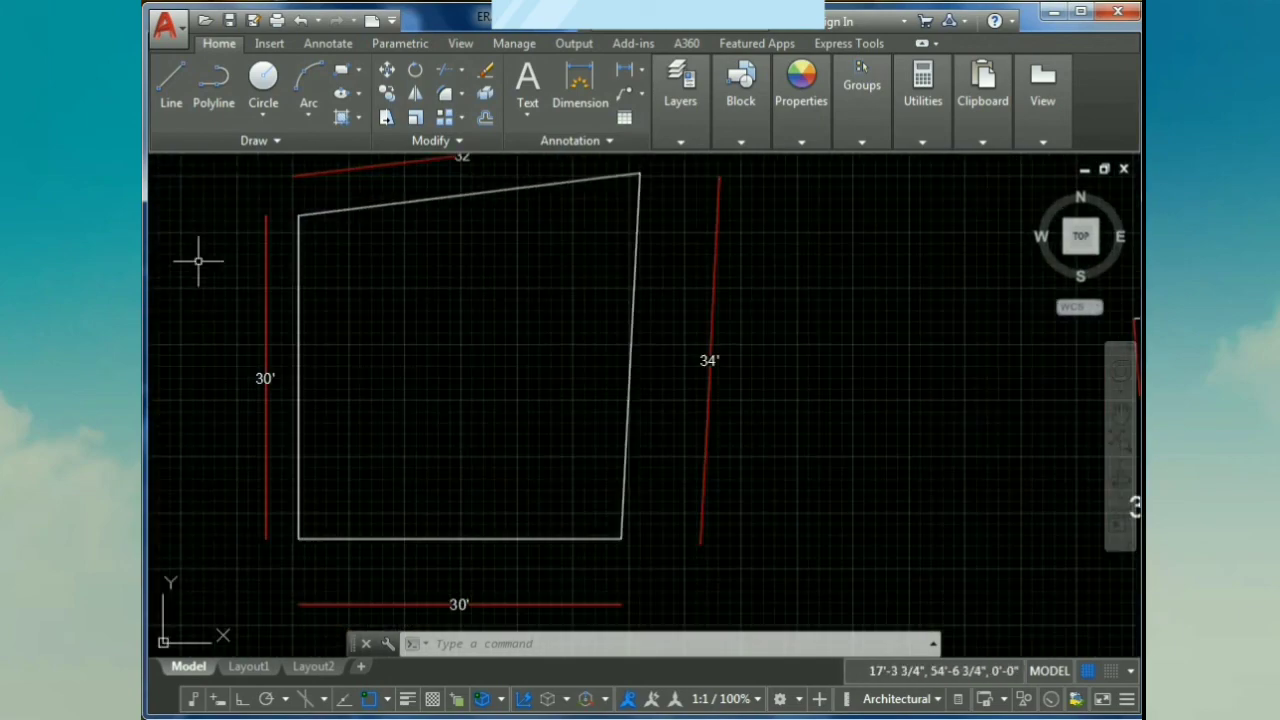
{"action": "middle_click_drag", "start_coordinate": [477, 297], "coordinate": [535, 336]}
{"action": "scroll", "coordinate": [535, 336], "scroll_direction": "down", "scroll_amount": 2}
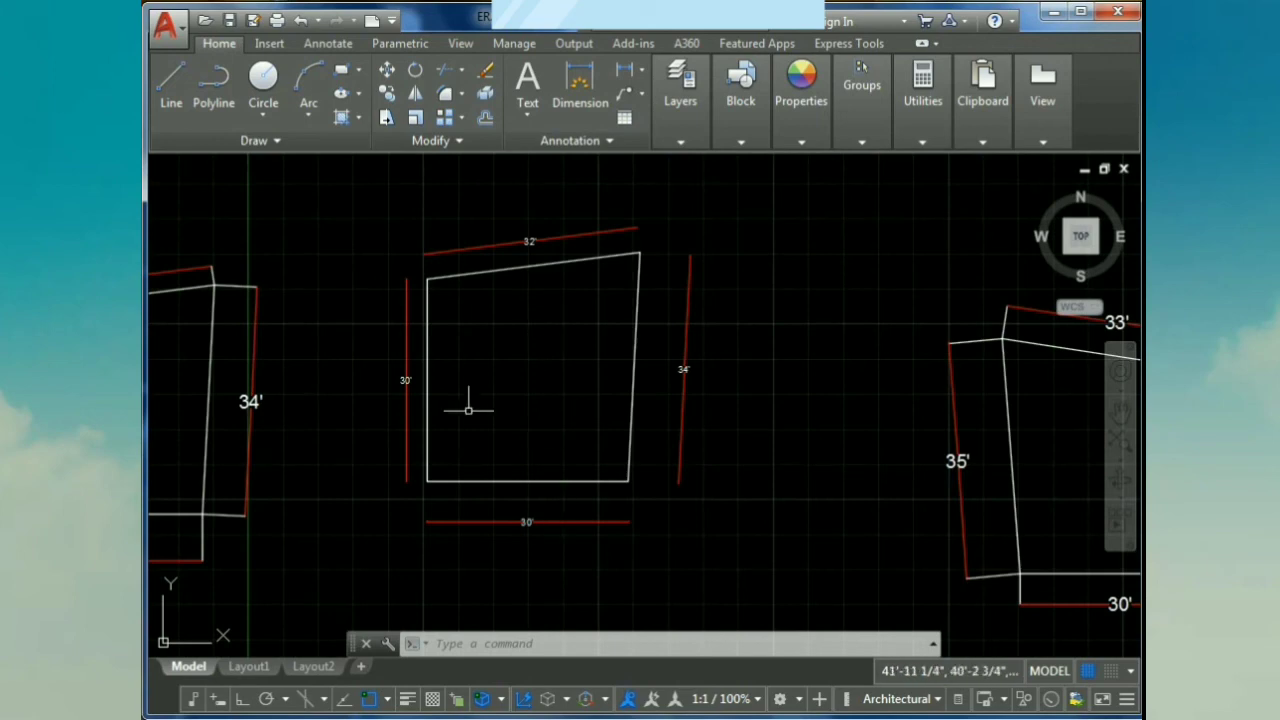